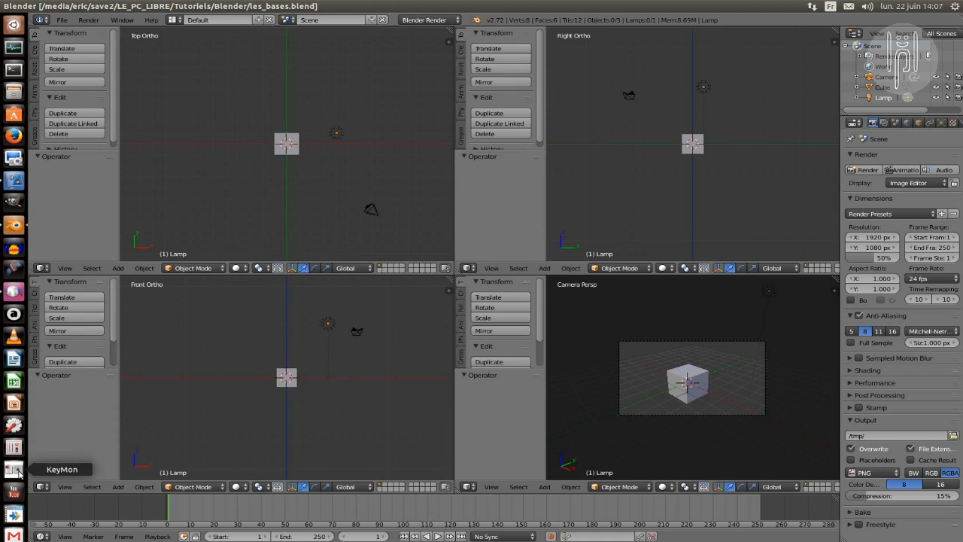
Launch the KeyMon keystroke display and return to the 3D scene.
click(15, 470)
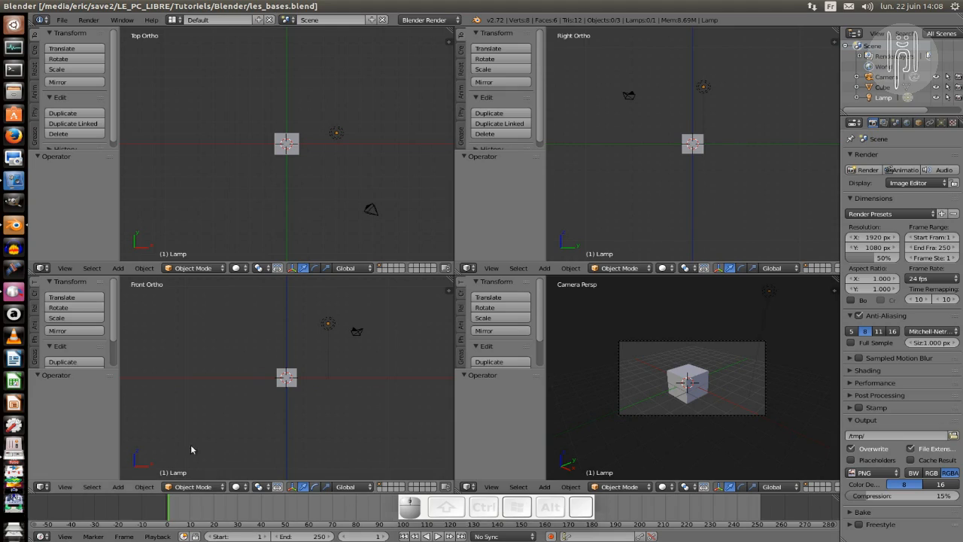
click(57, 407)
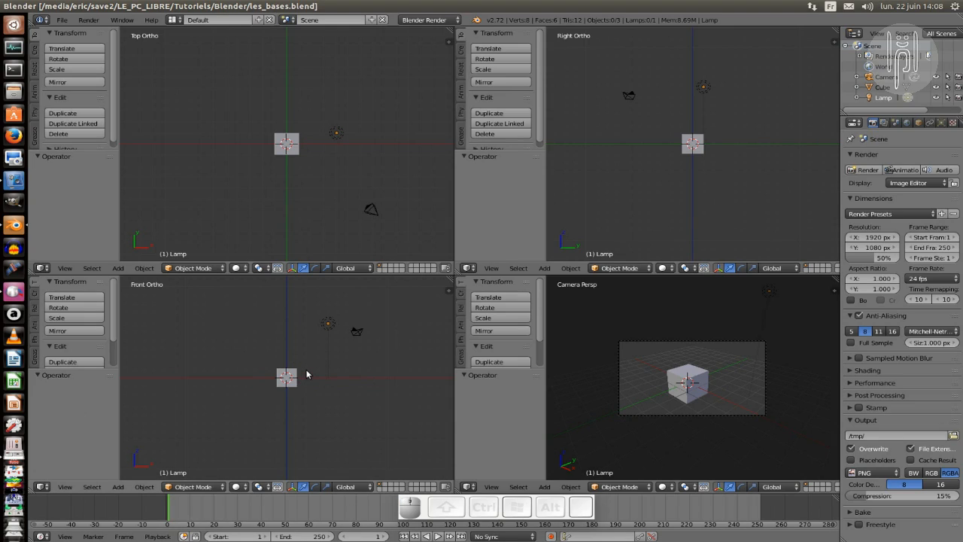
Hide the tool shelf in the Front, Camera, Right and Top viewports.
scroll(306, 374, up, 3)
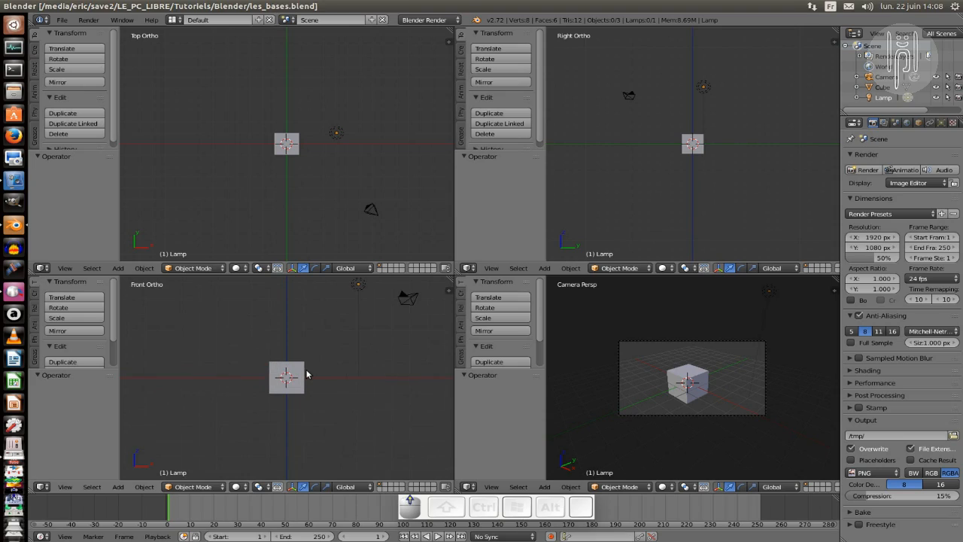
scroll(306, 374, up, 1)
scroll(306, 374, down, 1)
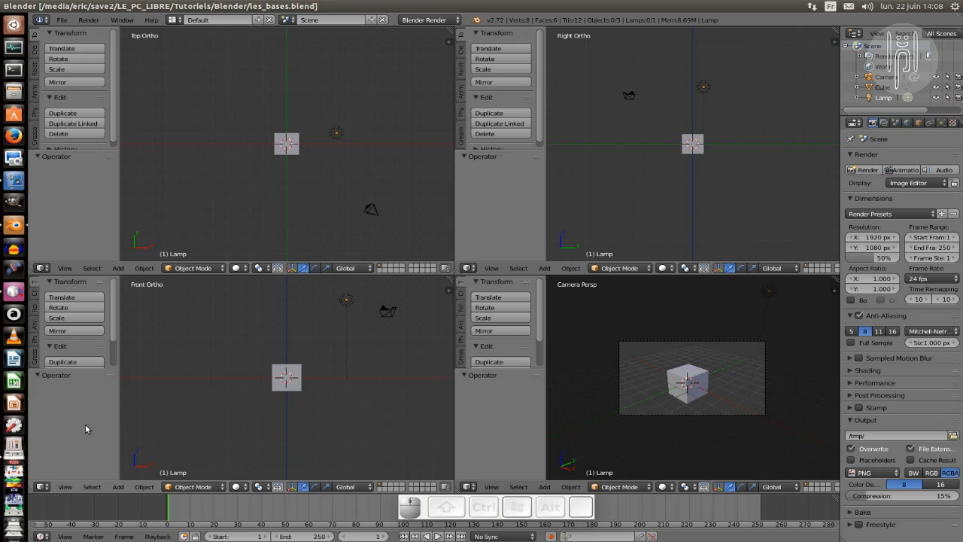
key(t)
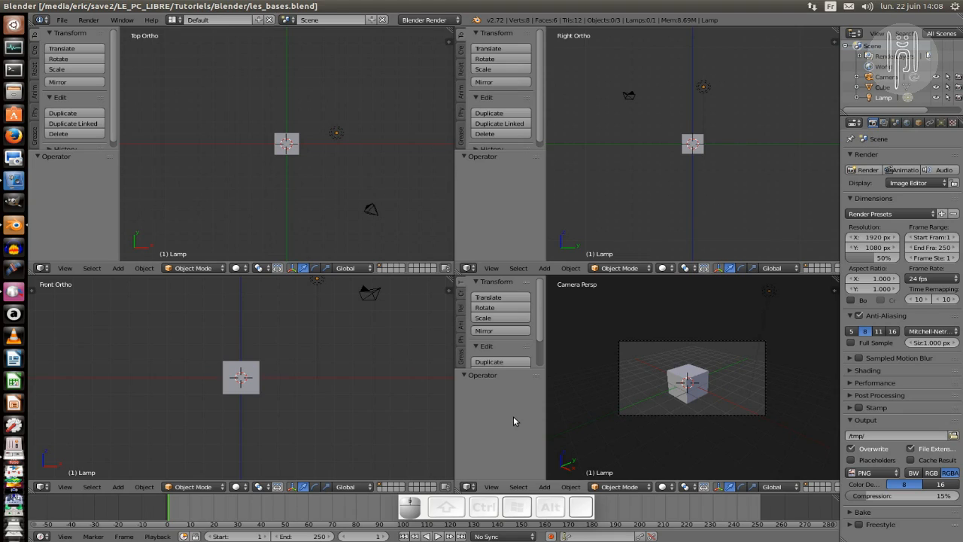
key(t)
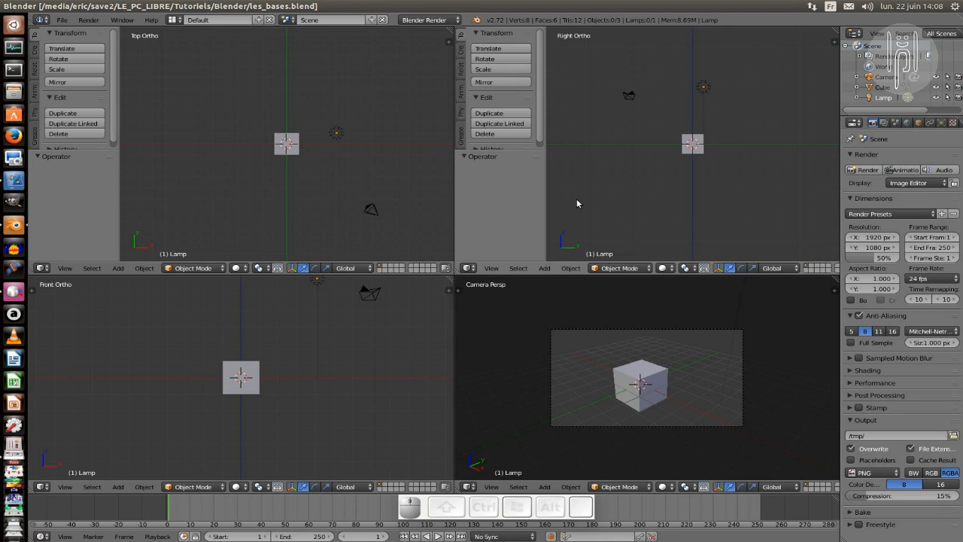
key(t)
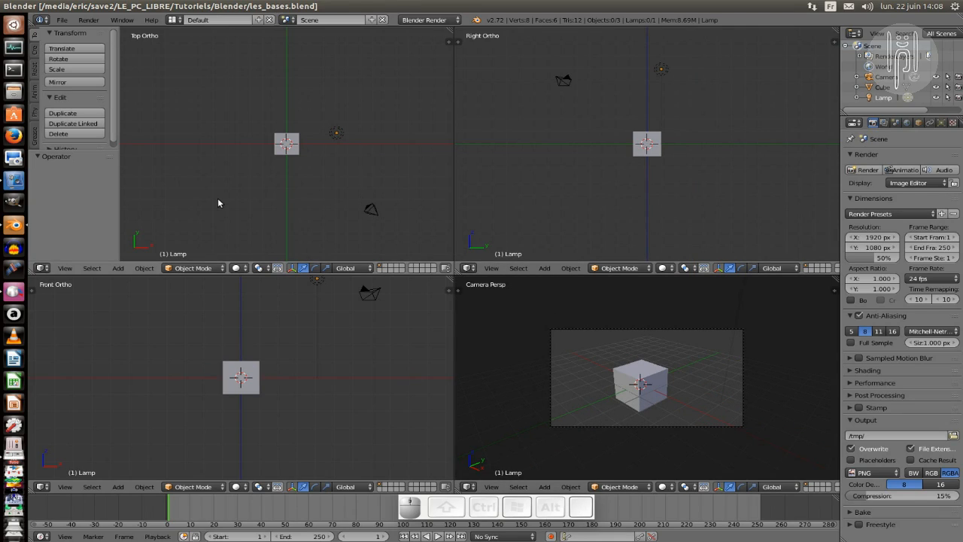
key(t)
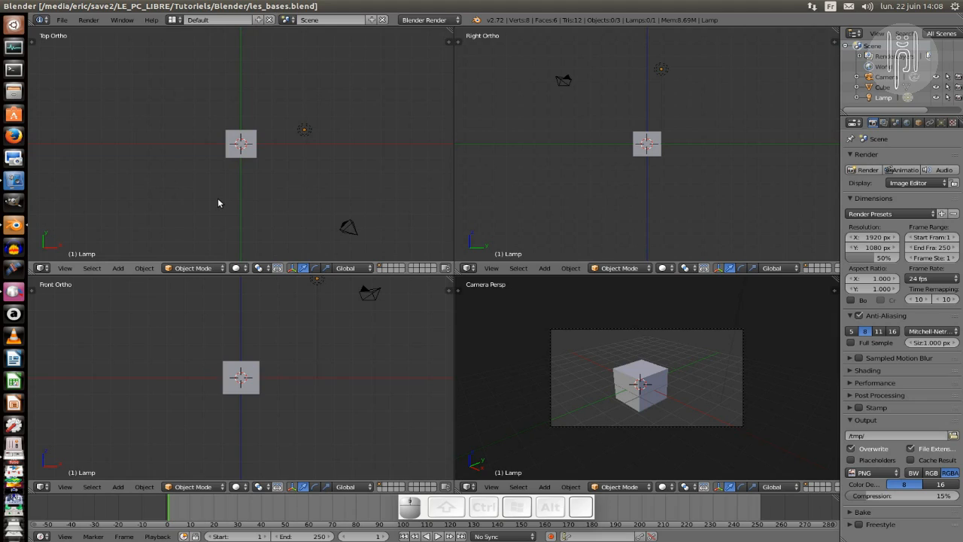
key(t)
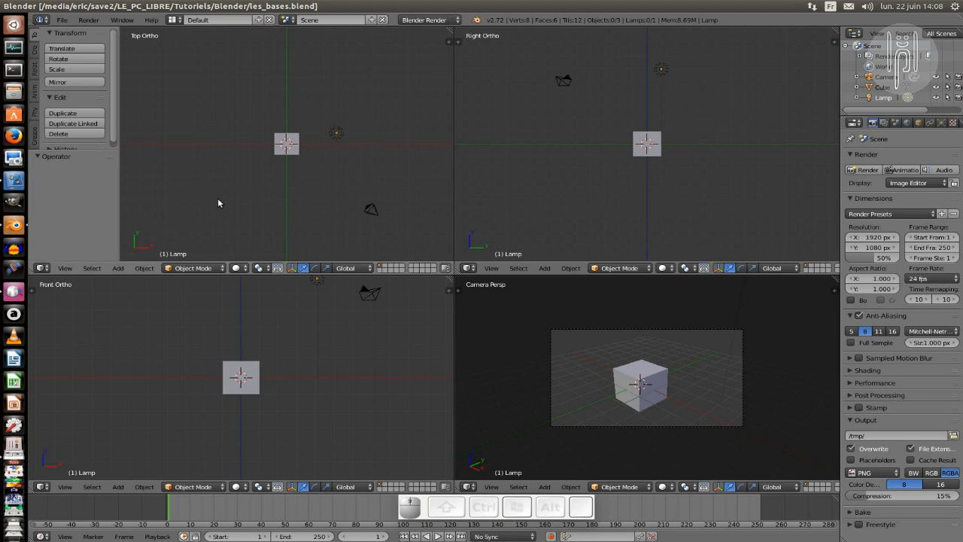
key(t)
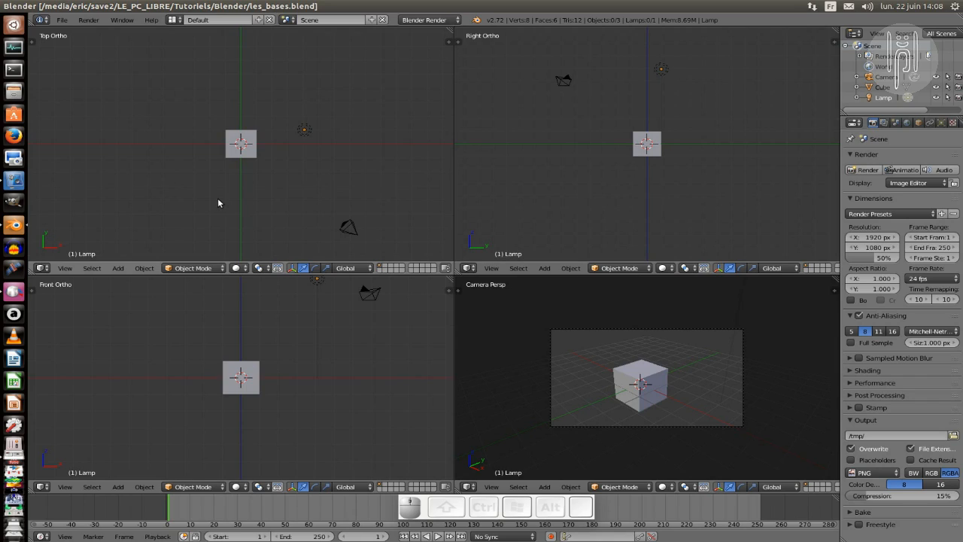
Examine the lamp's transform, grease pencil, view, 3D cursor and item properties in the Top viewport's properties sidebar, then hide the sidebar.
key(n)
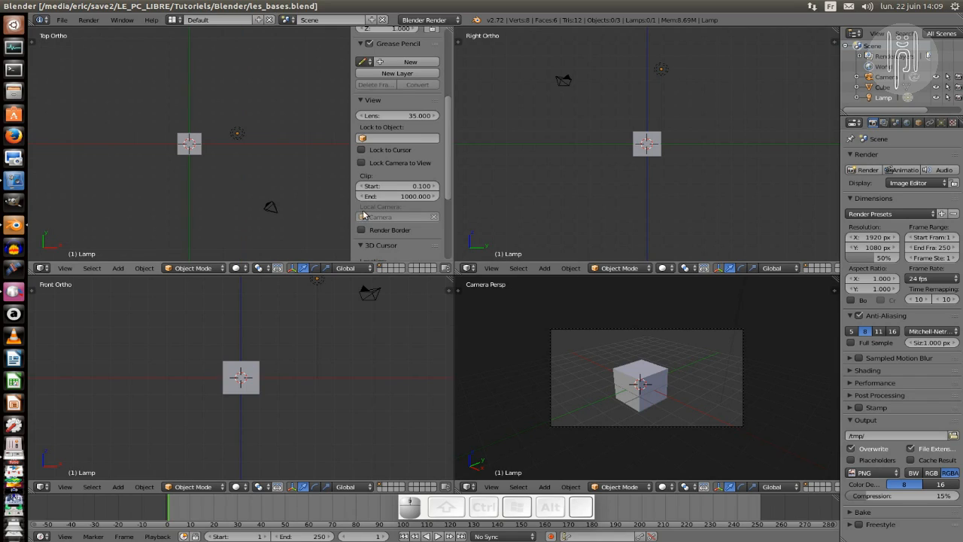
scroll(369, 203, up, 5)
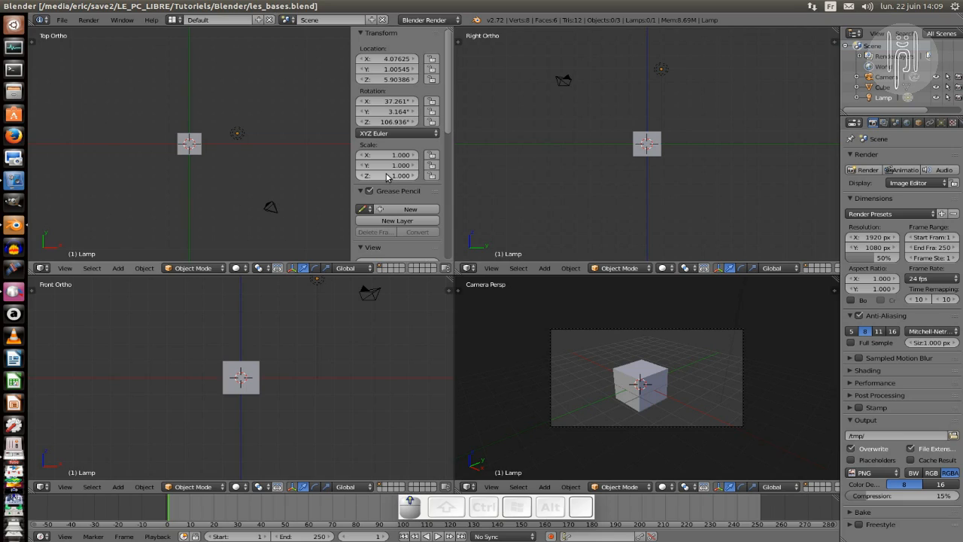
scroll(386, 176, down, 5)
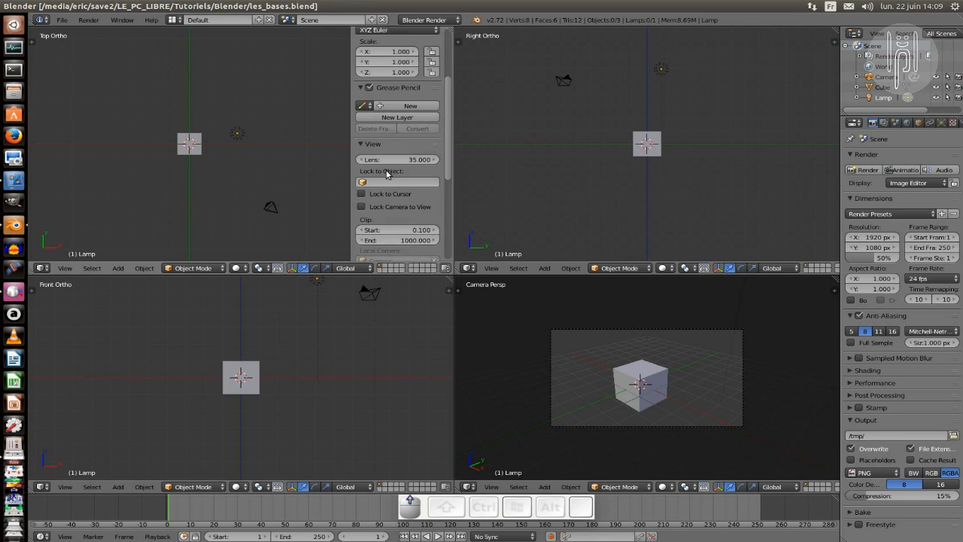
scroll(386, 175, up, 5)
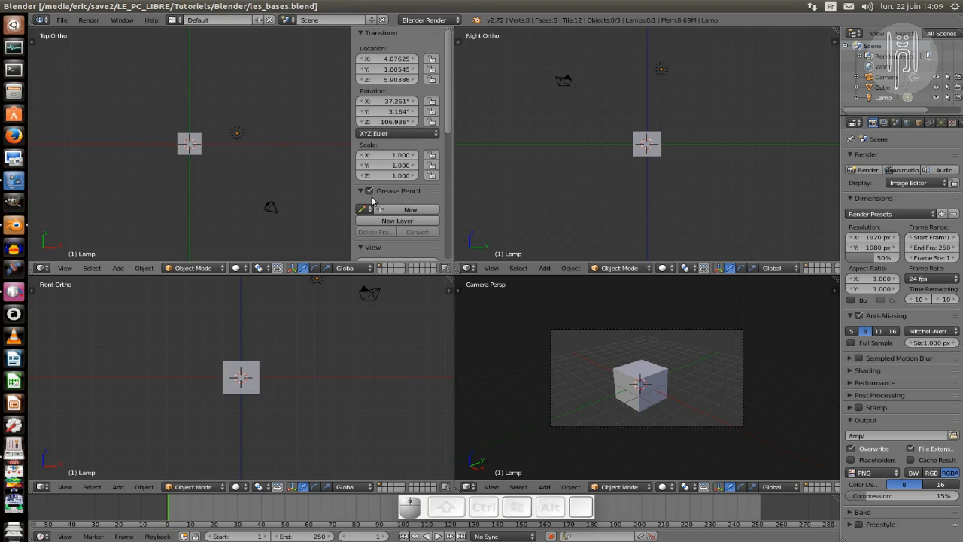
scroll(401, 201, down, 3)
scroll(401, 202, down, 6)
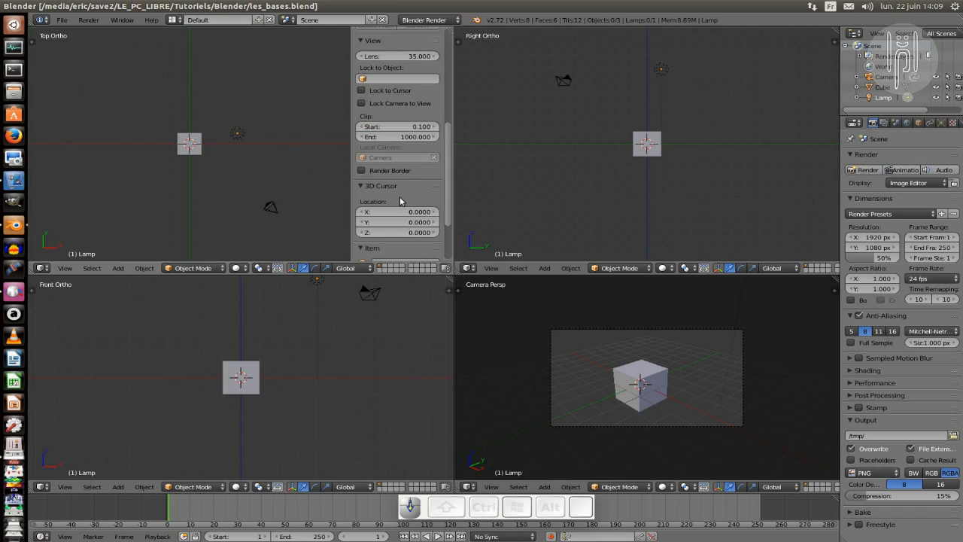
scroll(401, 201, down, 1)
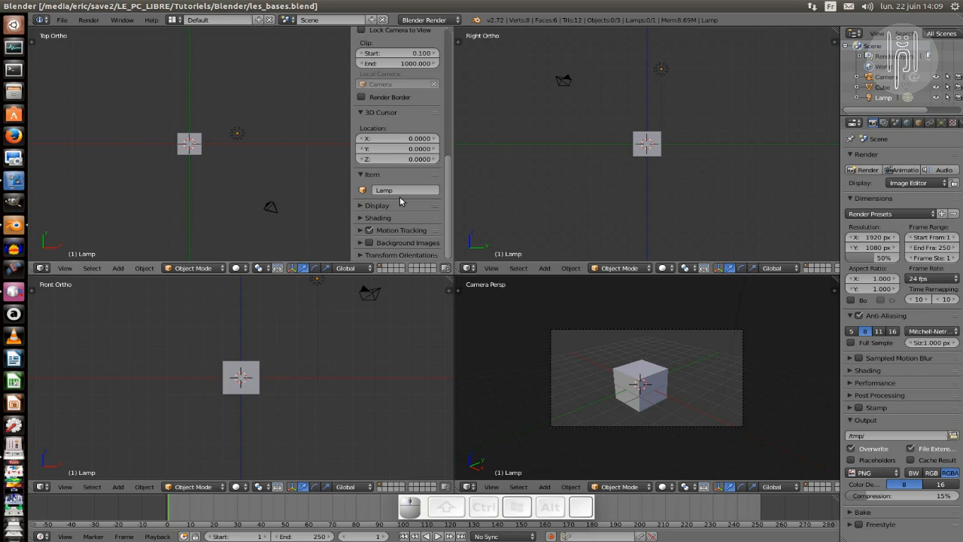
scroll(401, 202, up, 12)
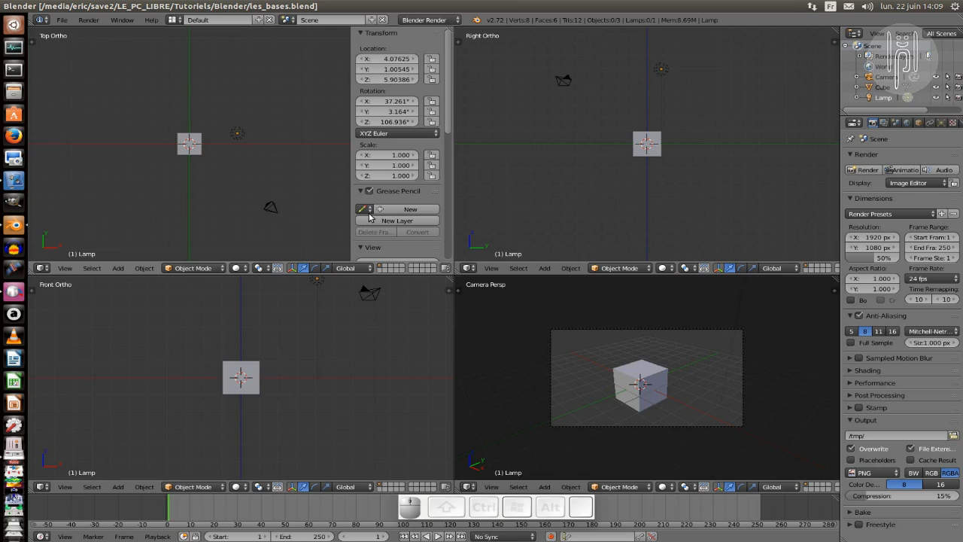
key(n)
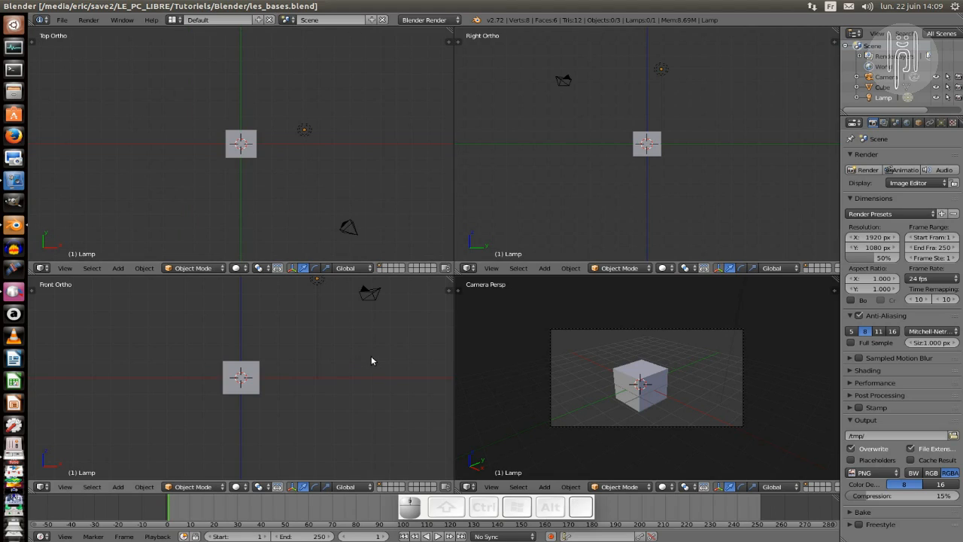
Show the properties sidebar in the Front viewport and select the cube there.
key(n)
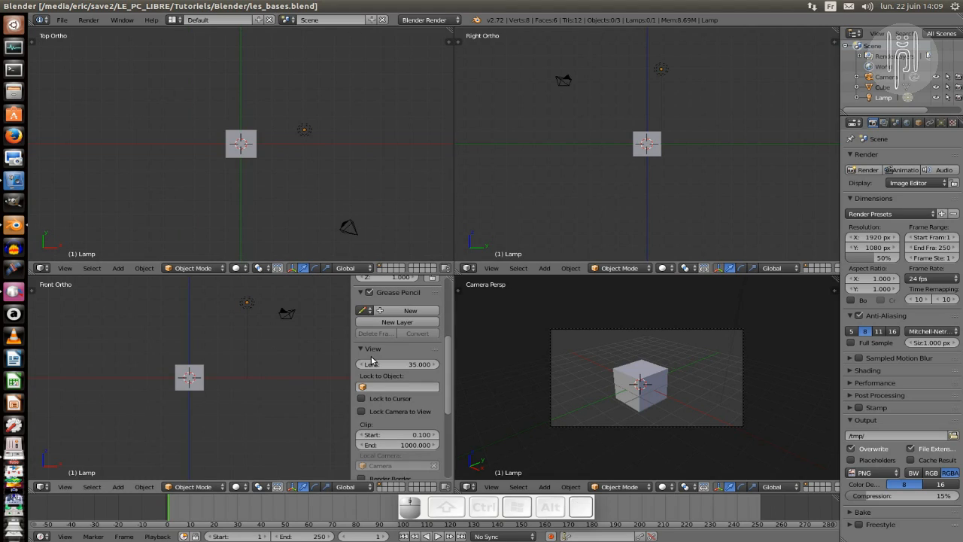
scroll(371, 360, up, 5)
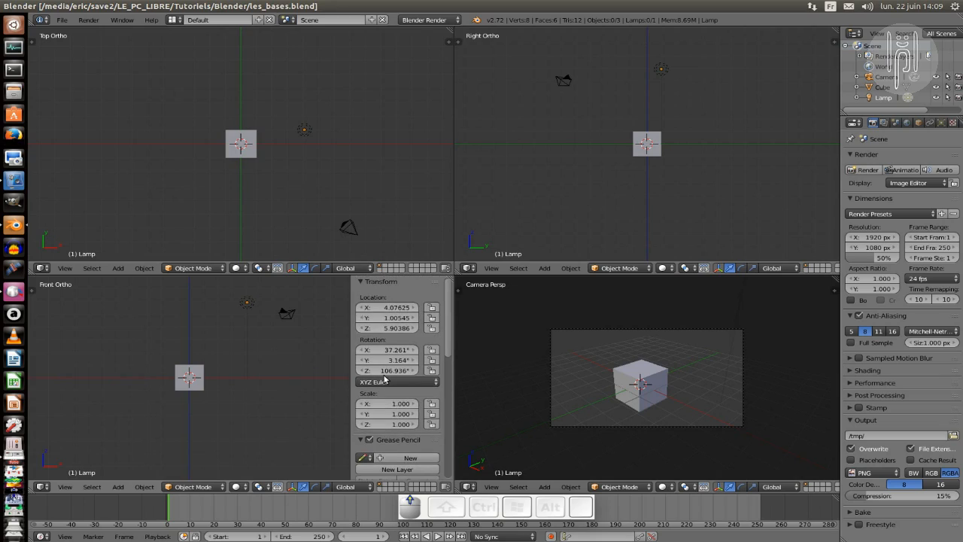
right_click(198, 386)
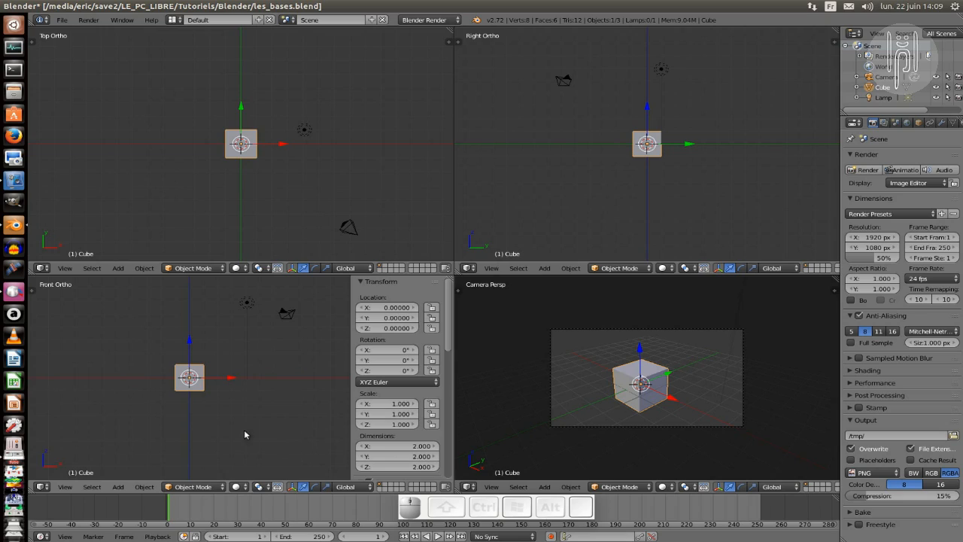
scroll(206, 413, up, 3)
scroll(206, 413, up, 4)
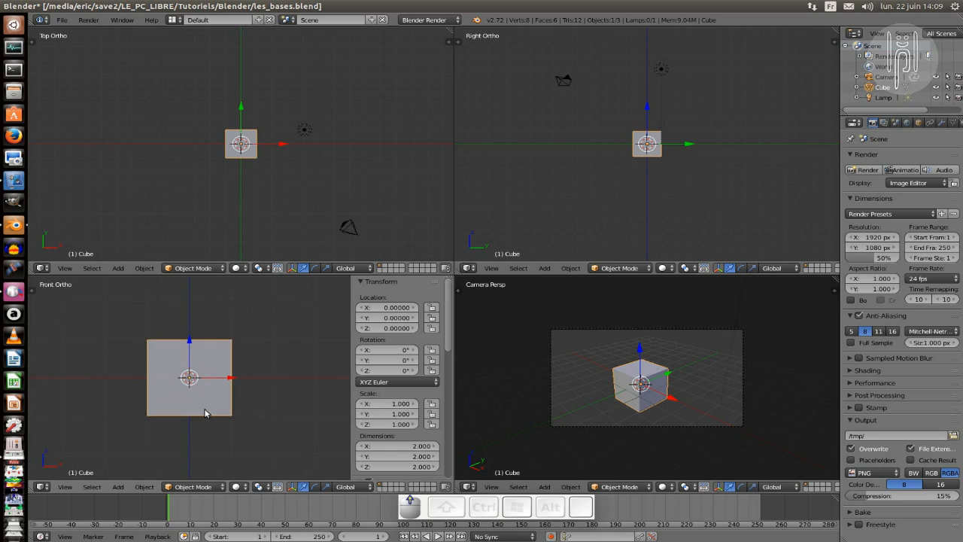
scroll(199, 414, down, 1)
Switch the cube to Edit Mode and back to Object Mode.
click(181, 489)
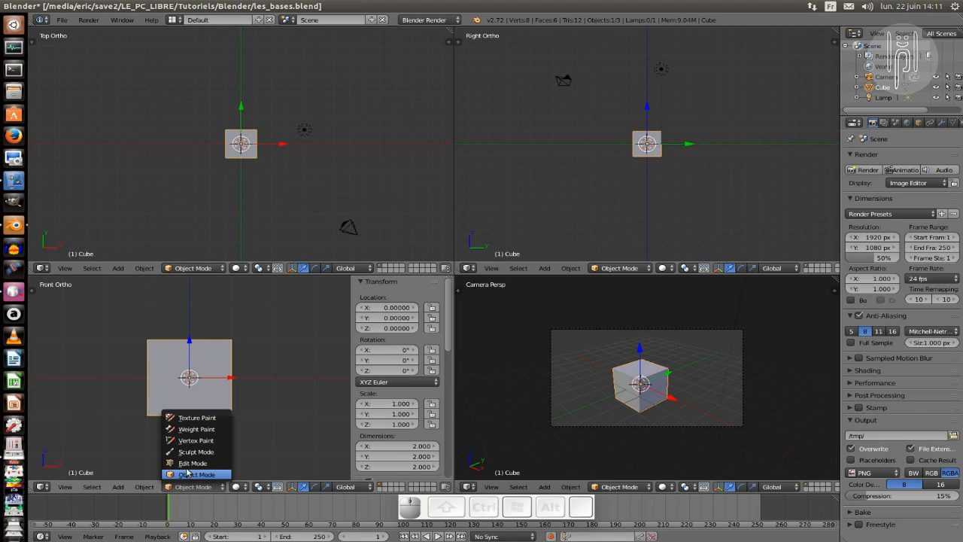
click(192, 462)
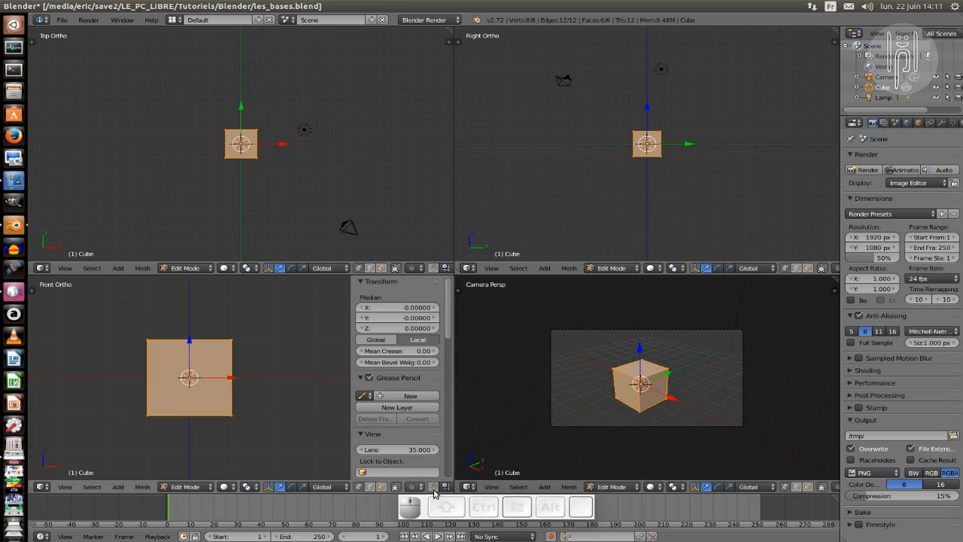
click(210, 487)
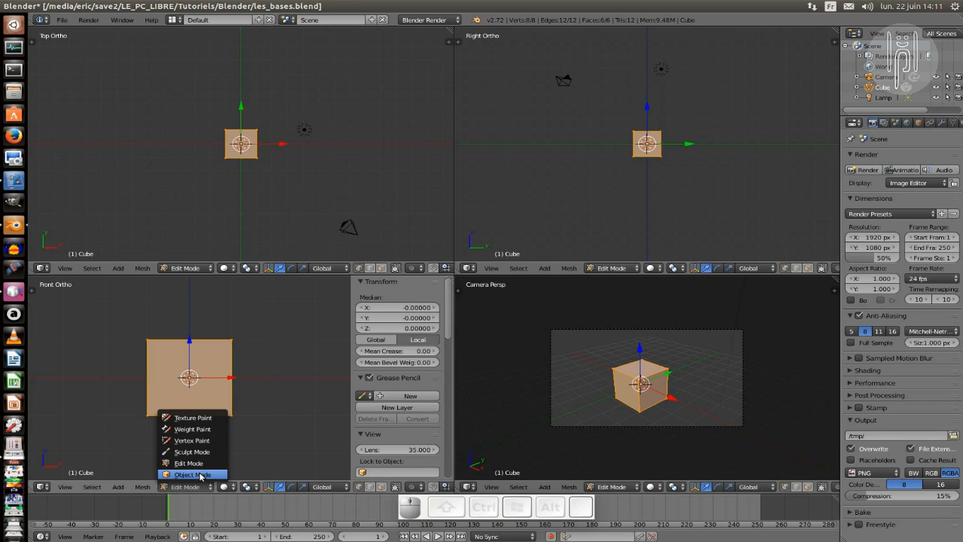
click(200, 475)
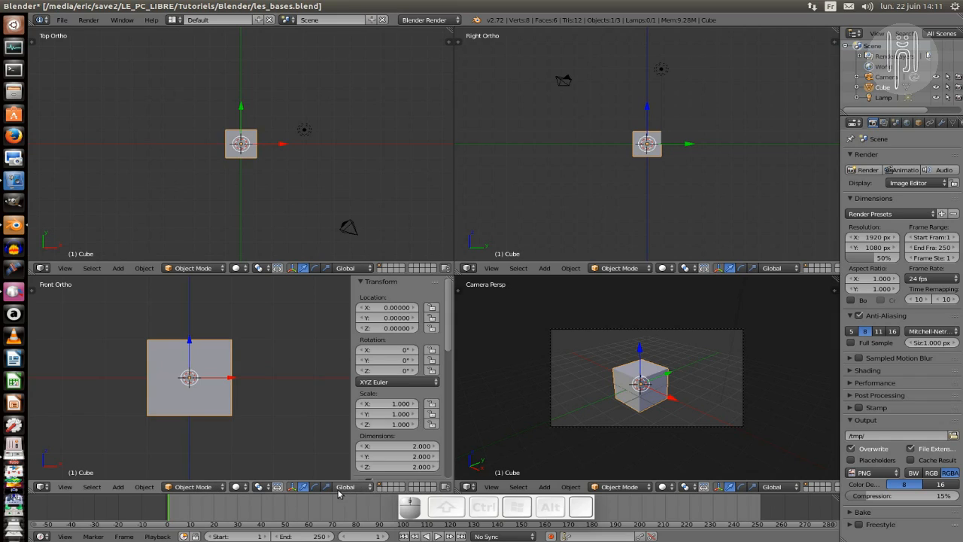
Put the cube in Edit Mode and set the mesh selection mode to faces.
click(175, 490)
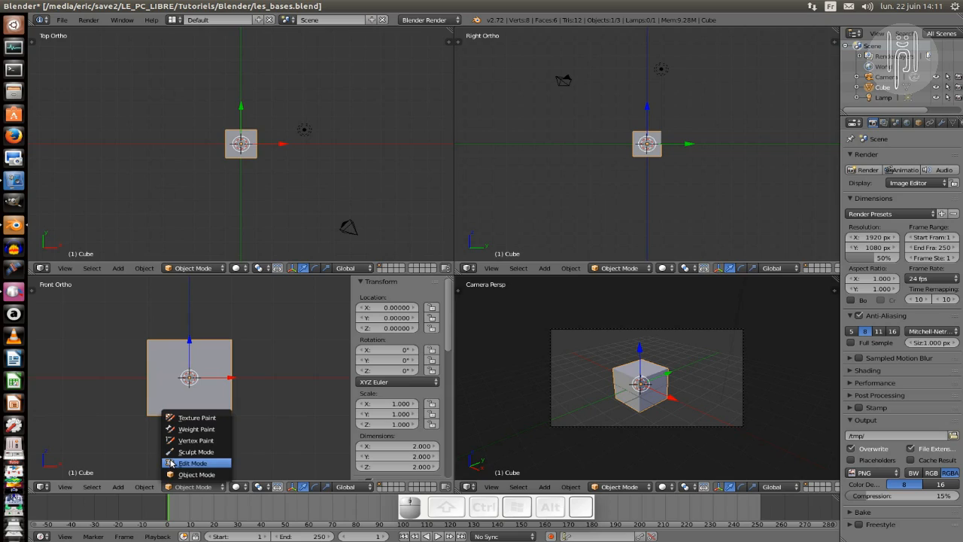
click(171, 463)
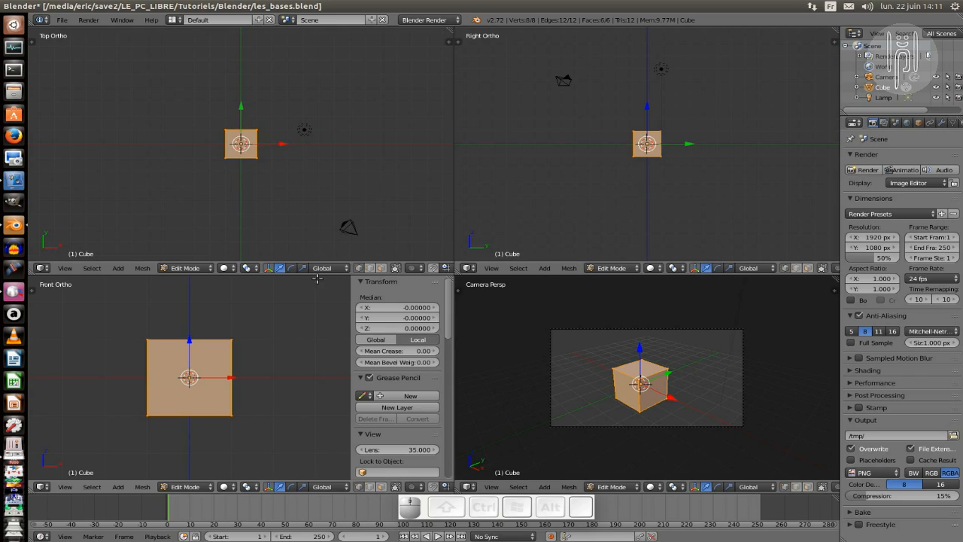
click(369, 268)
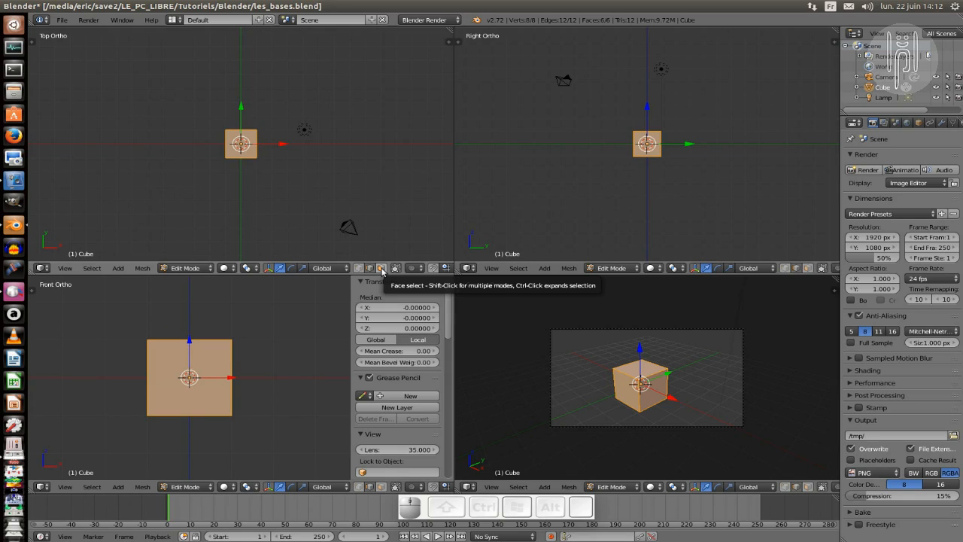
click(381, 269)
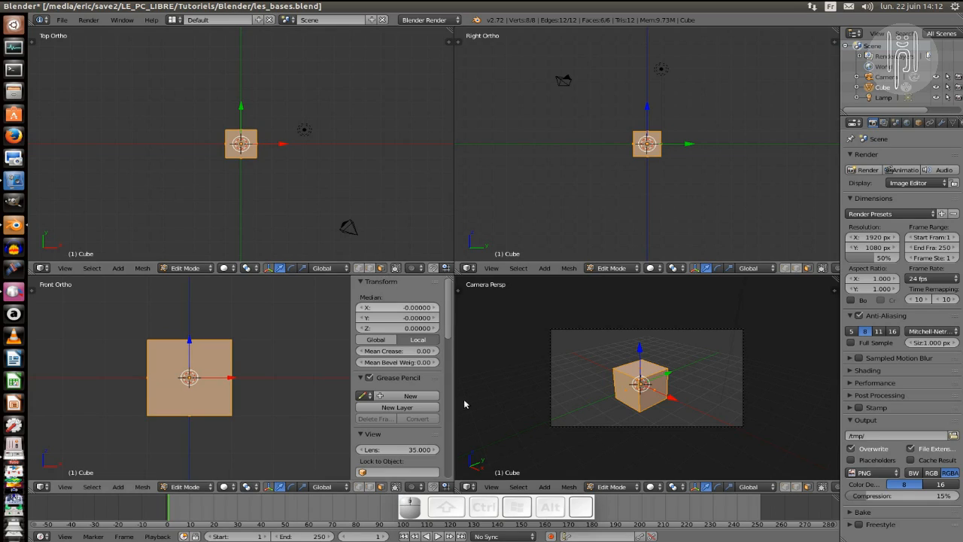
Deselect the whole mesh and select the cube's visible faces one at a time in the Camera viewport.
scroll(616, 419, up, 3)
scroll(616, 419, up, 2)
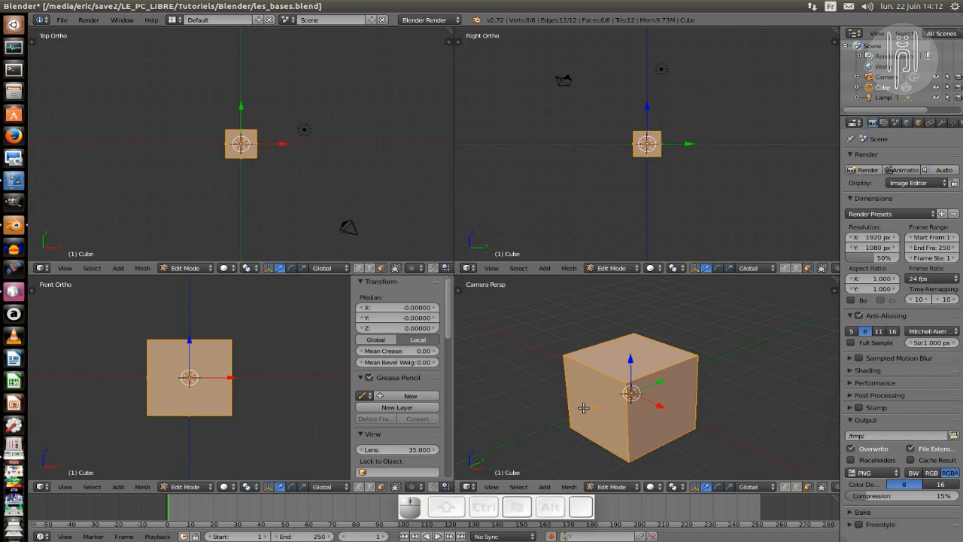
key(a)
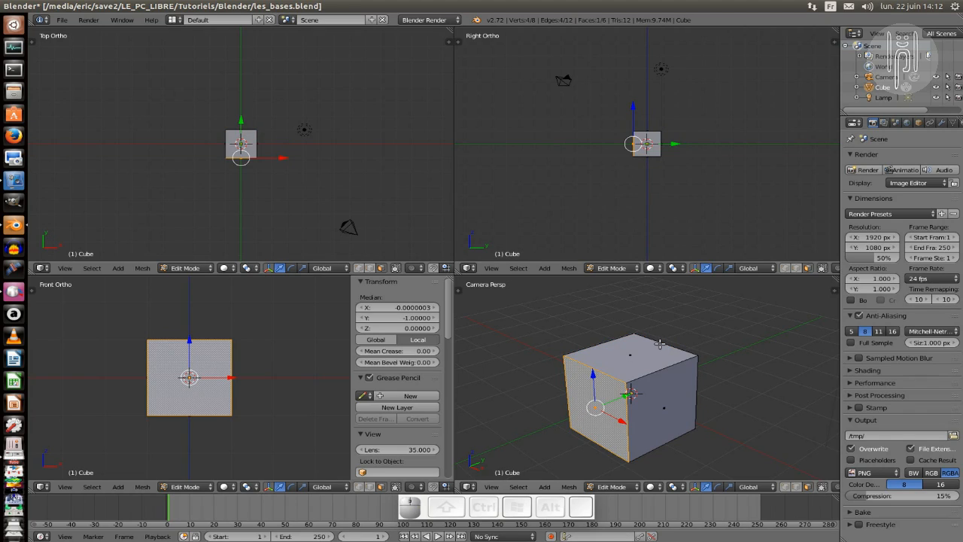
right_click(641, 350)
right_click(665, 411)
Select the cube's front, top and right faces together in the Camera viewport, then deselect everything.
right_click(602, 405)
key(shift)
shift+right_click(634, 353)
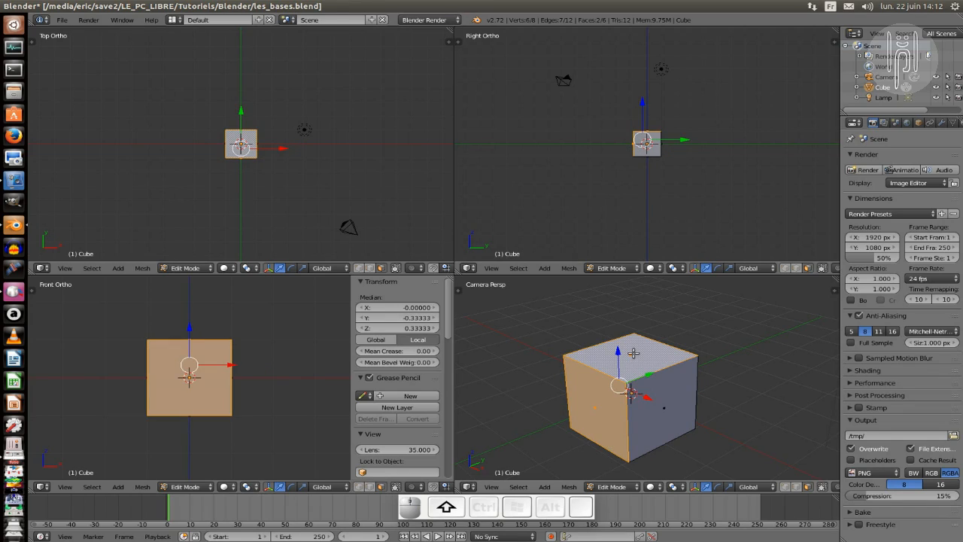
shift+right_click(661, 407)
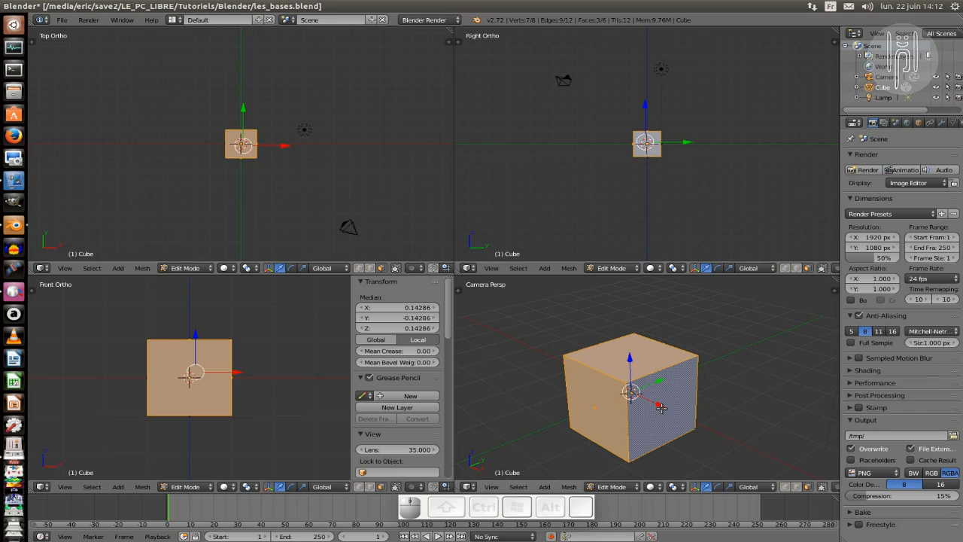
key(a)
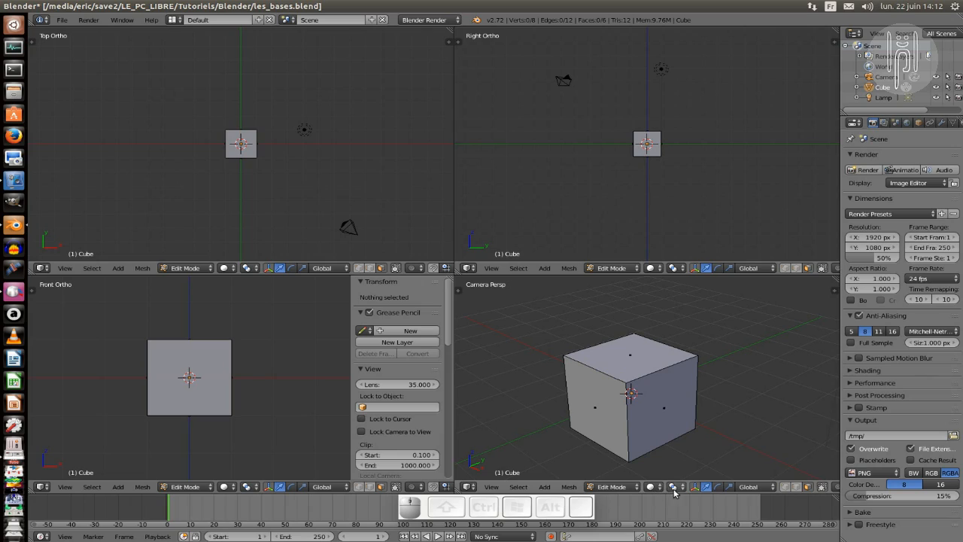
Turn off limiting selection to visible geometry in the Camera viewport and select individual cube faces, including the hidden back face.
middle_drag(674, 493, 619, 491)
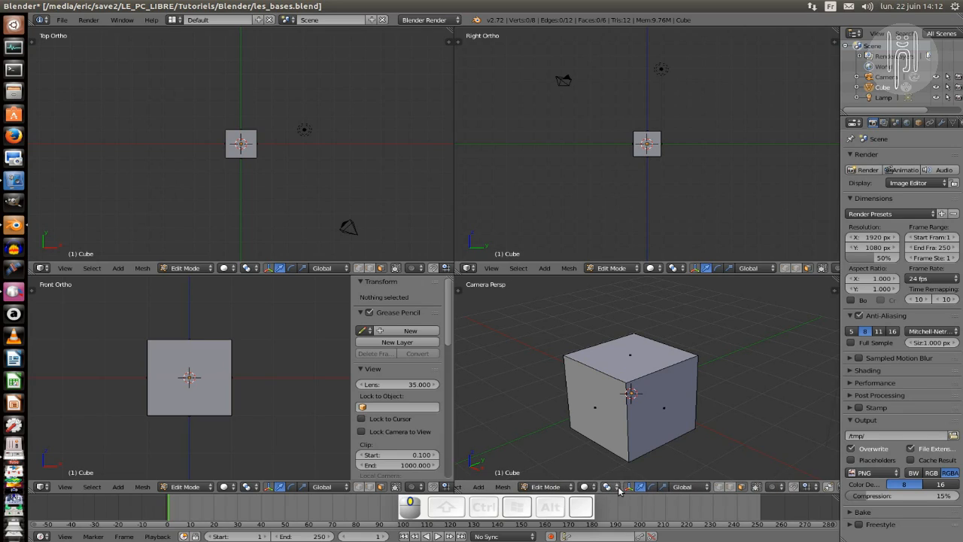
click(756, 488)
right_click(666, 383)
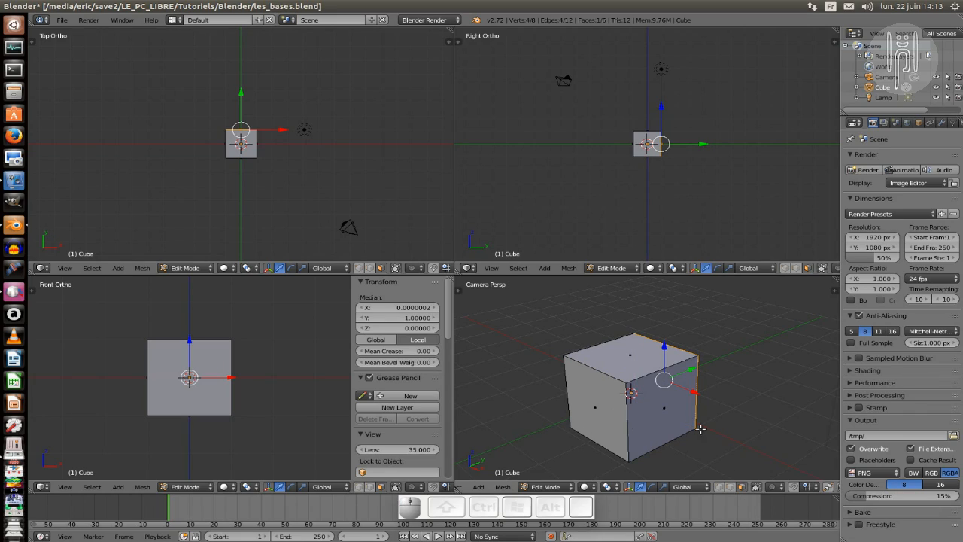
right_click(600, 384)
right_click(615, 368)
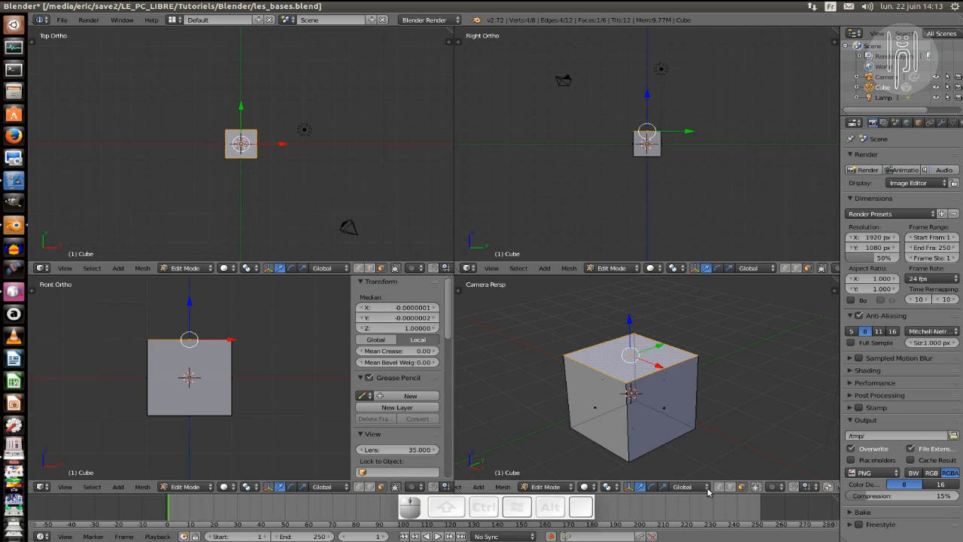
Set the mesh selection mode to edges and select several visible and hidden cube edges one at a time in the Camera viewport.
click(730, 487)
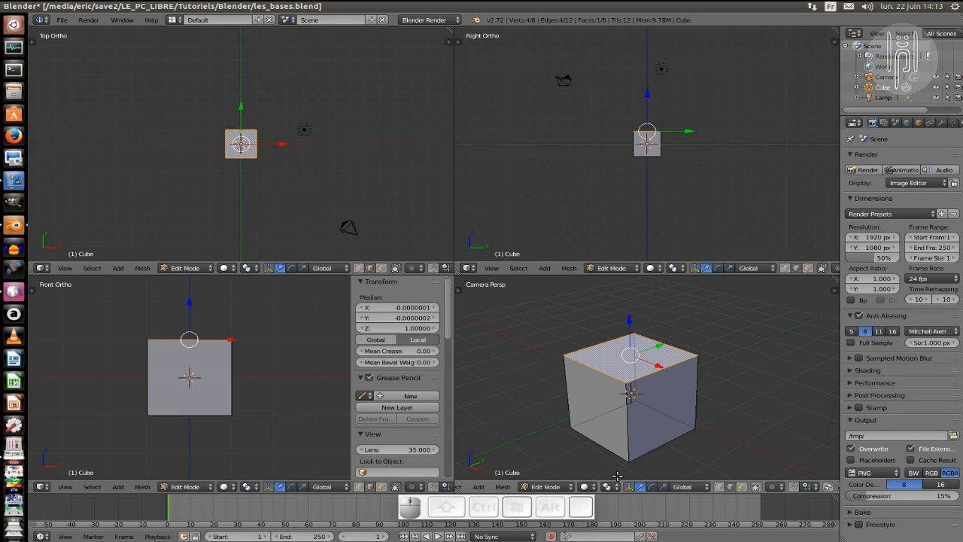
right_click(591, 425)
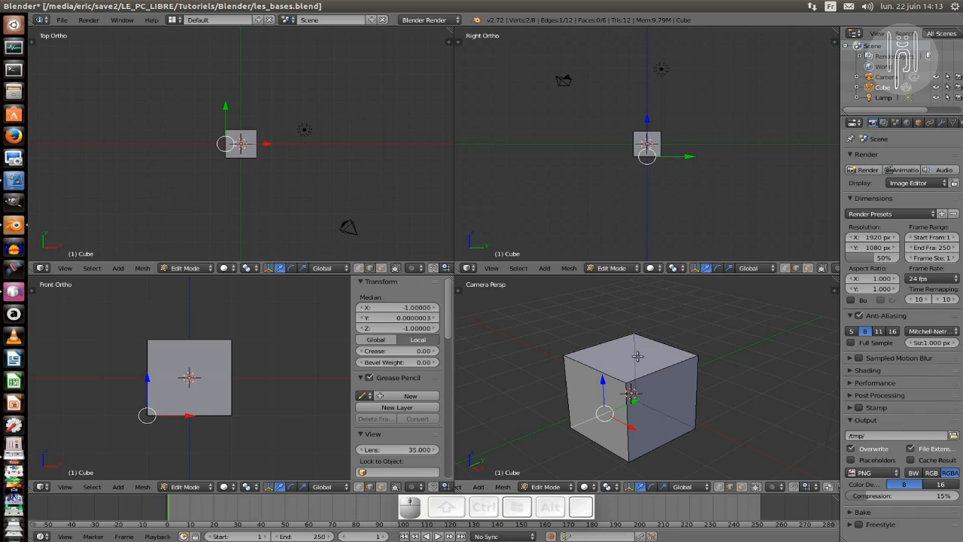
right_click(638, 381)
right_click(649, 409)
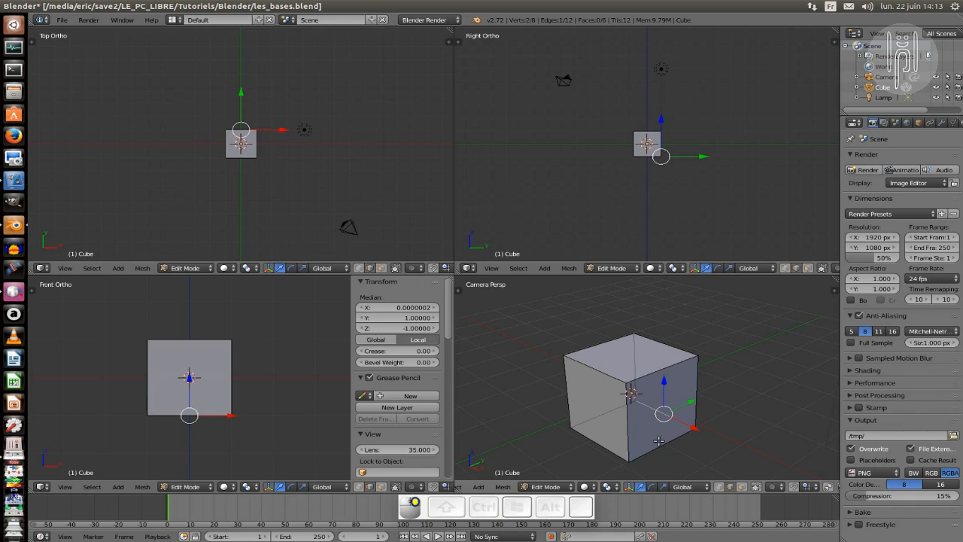
right_click(656, 439)
right_click(618, 387)
right_click(602, 374)
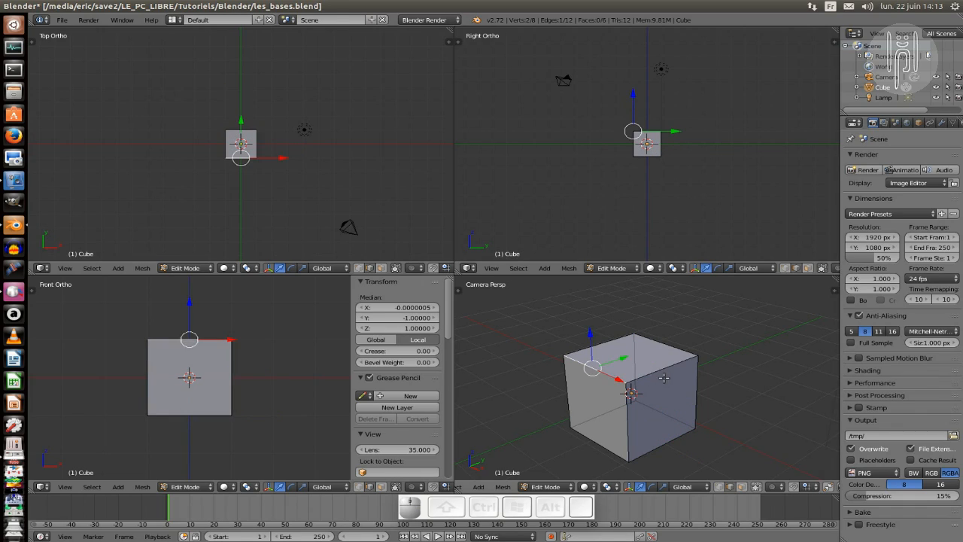
right_click(664, 371)
right_click(588, 422)
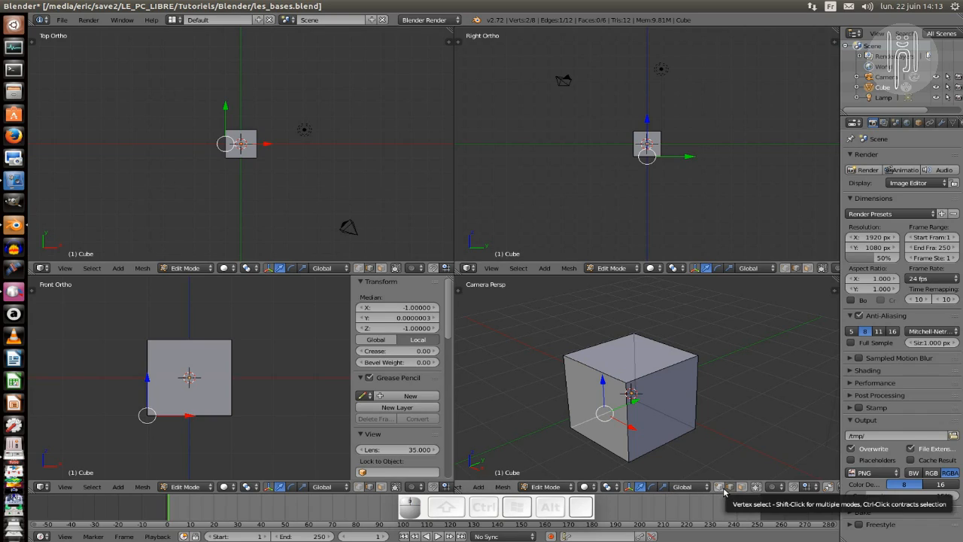
Set the mesh selection mode to vertices and select single cube corners, including the hidden lower back one, in the Camera viewport.
click(565, 429)
click(563, 354)
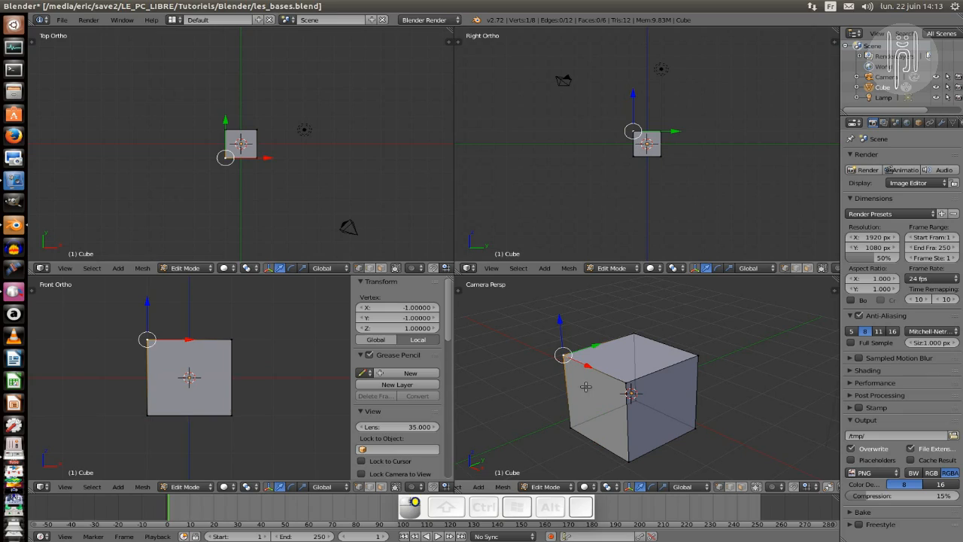
right_click(638, 399)
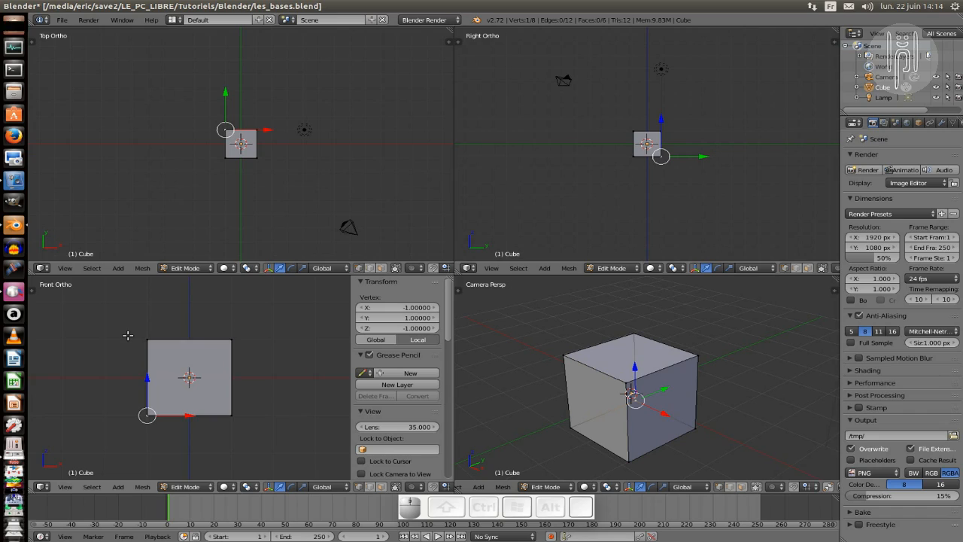
Deselect the whole mesh and box-select the cube's top vertices in the Front viewport.
key(a)
key(a)
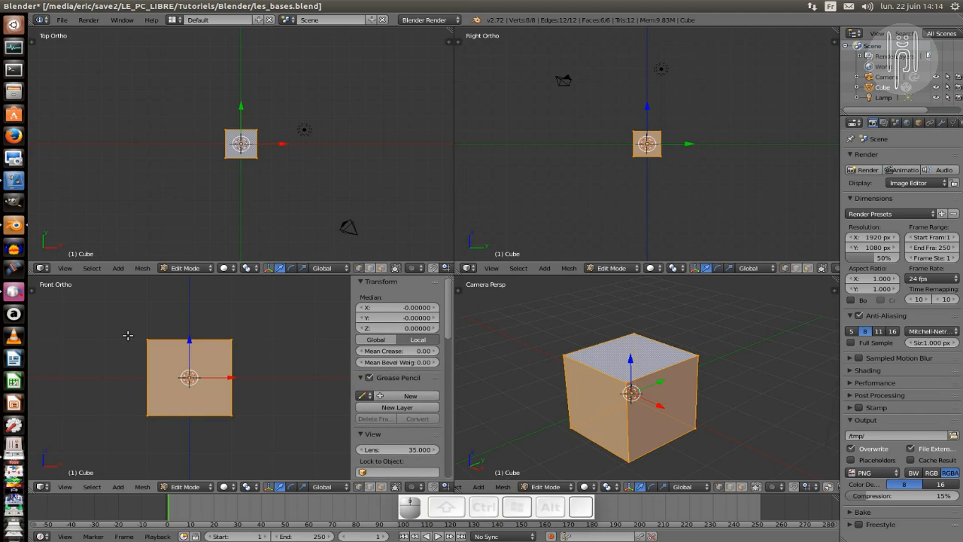
key(a)
key(b)
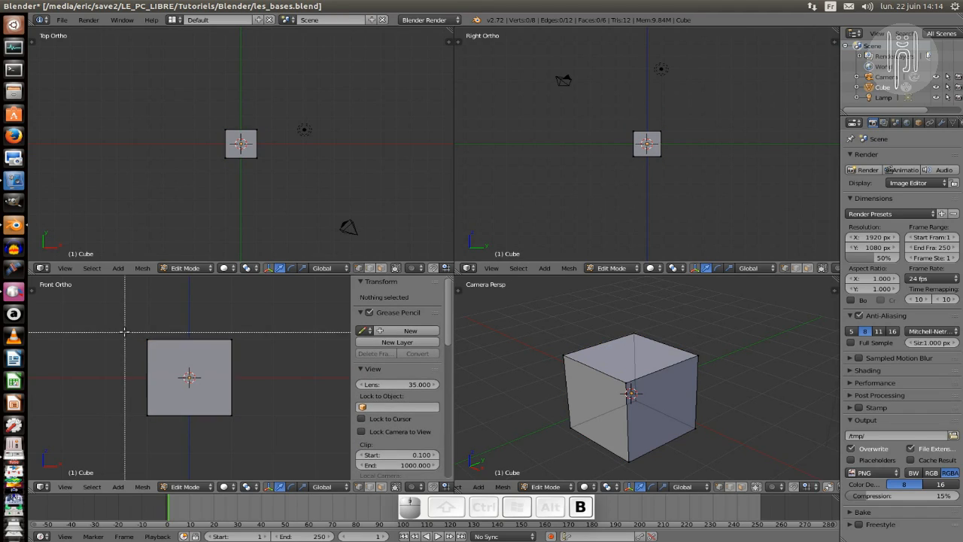
drag(120, 327, 247, 351)
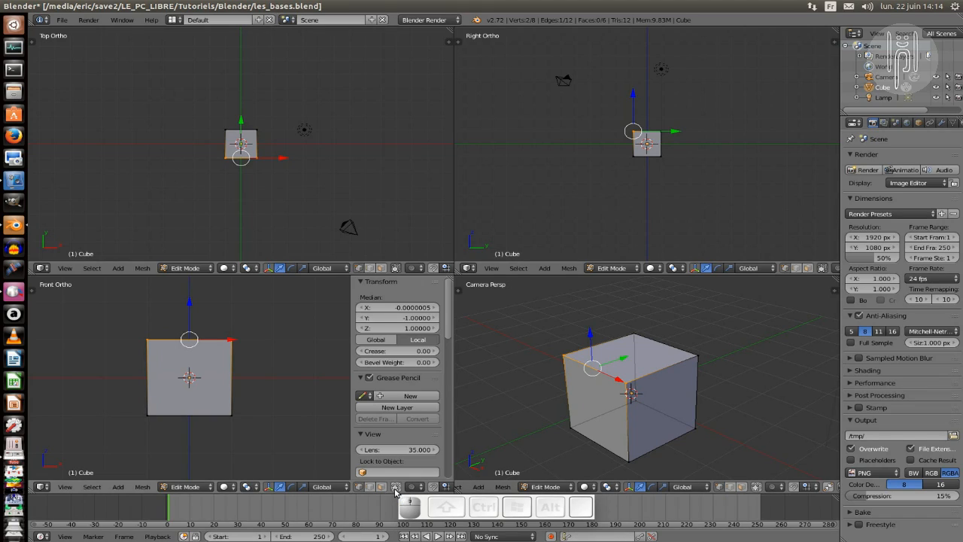
Box-select all four top vertices in the Front viewport, including those hidden behind, and return to Object Mode.
key(b)
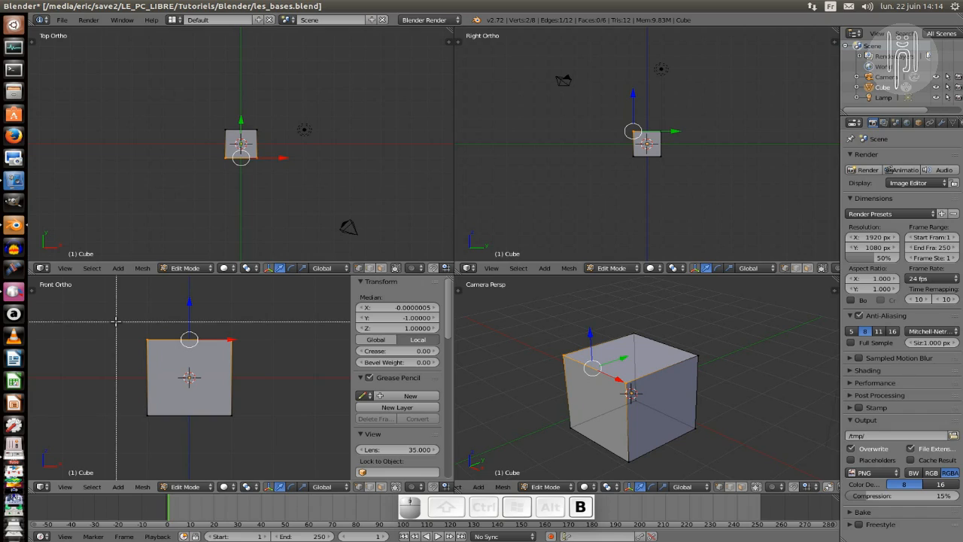
drag(116, 321, 271, 349)
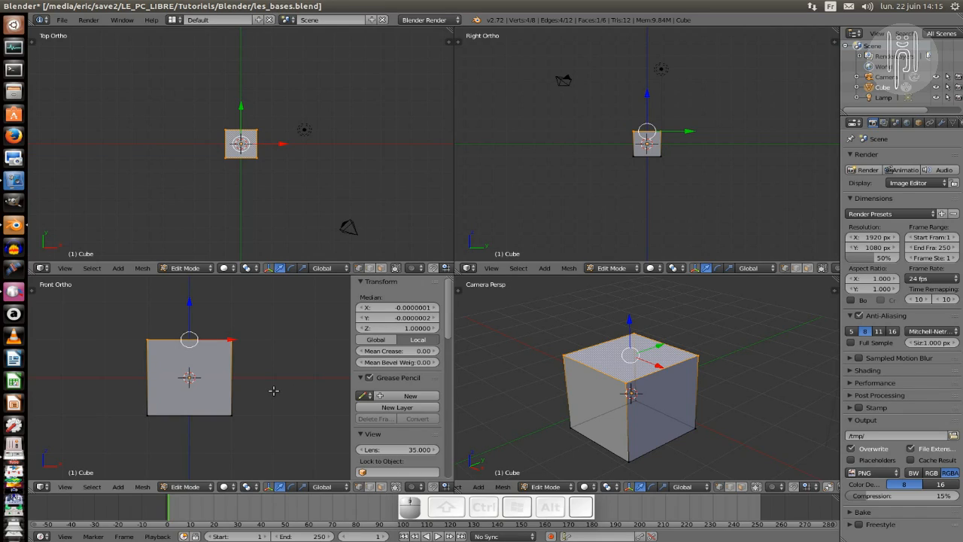
key(Tab)
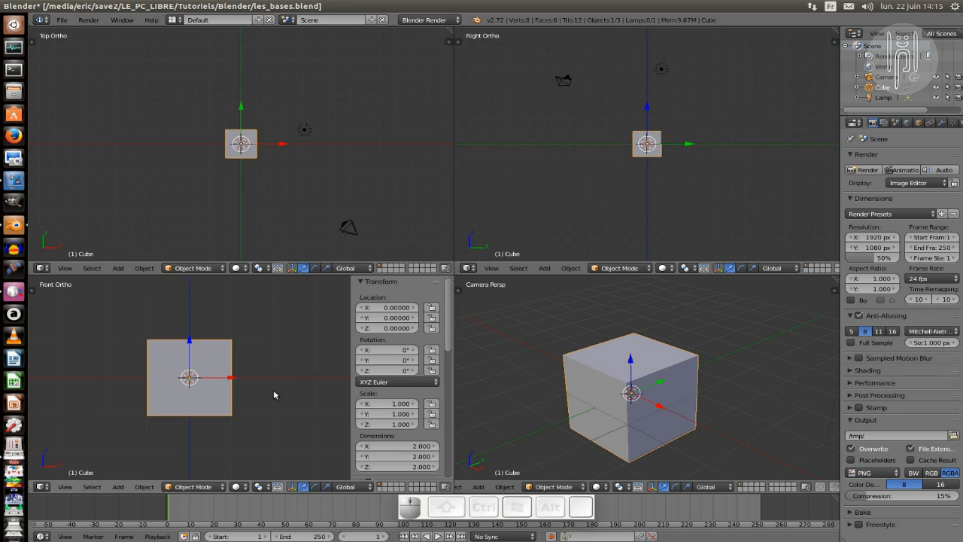
Grab the cube, try the X and Z constraints, move it about 3.33 units along global Y, and undo the move.
key(g)
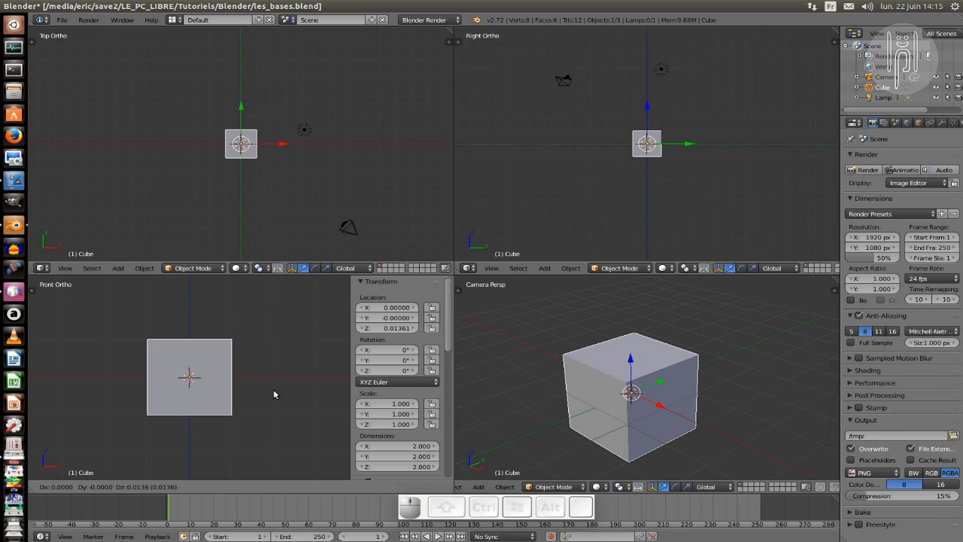
key(x)
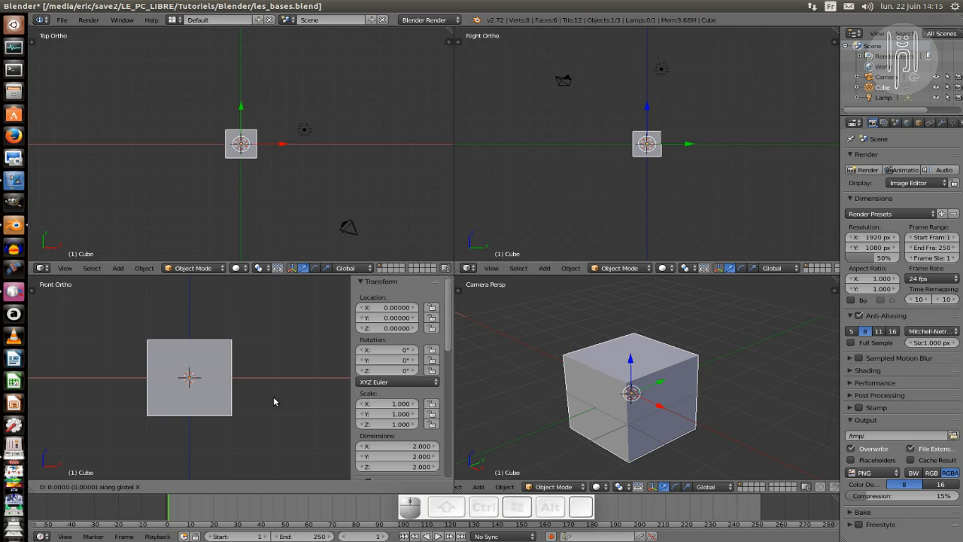
key(z)
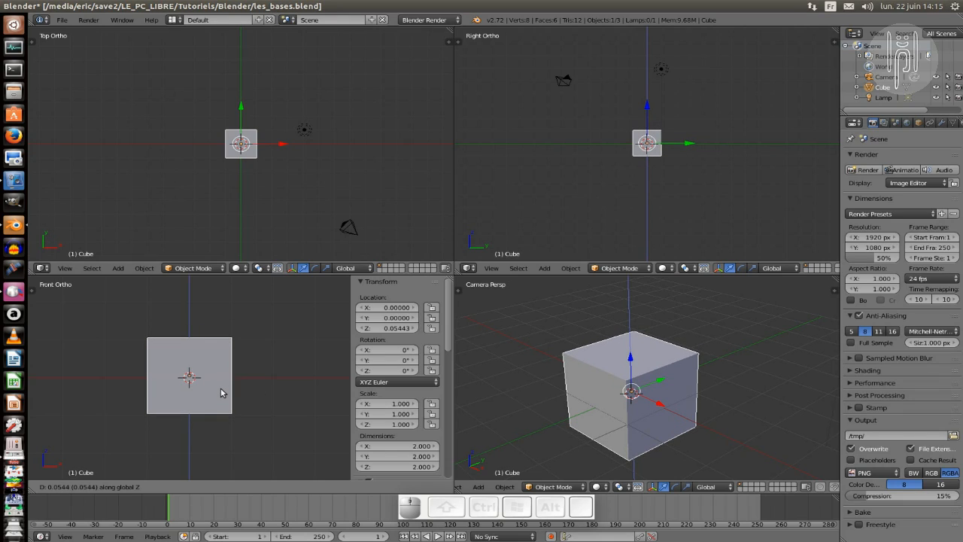
key(y)
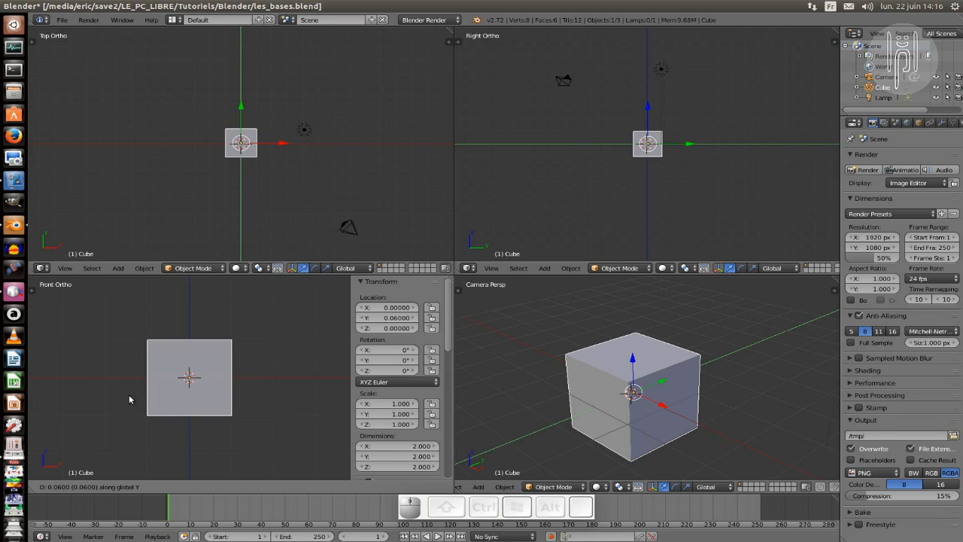
click(286, 425)
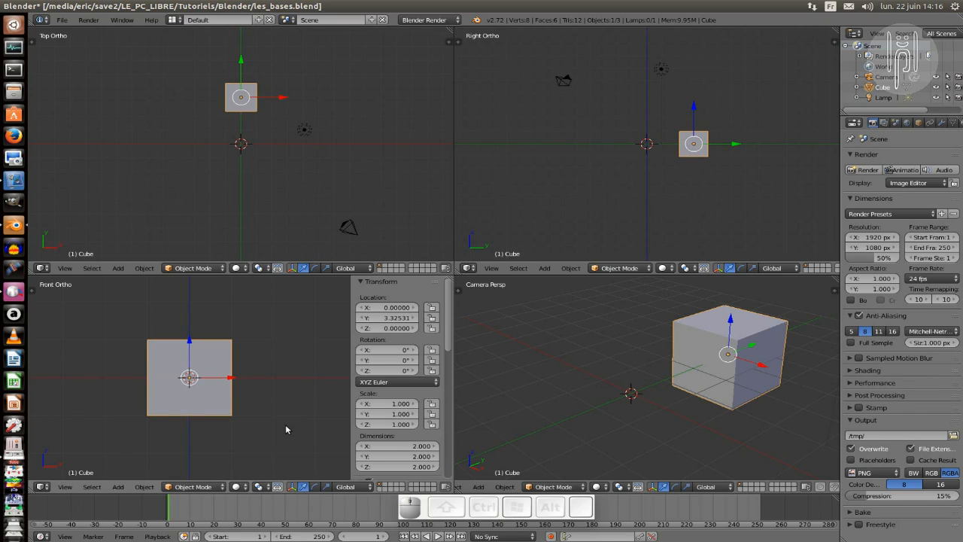
key(ctrl)
key(ctrl+z)
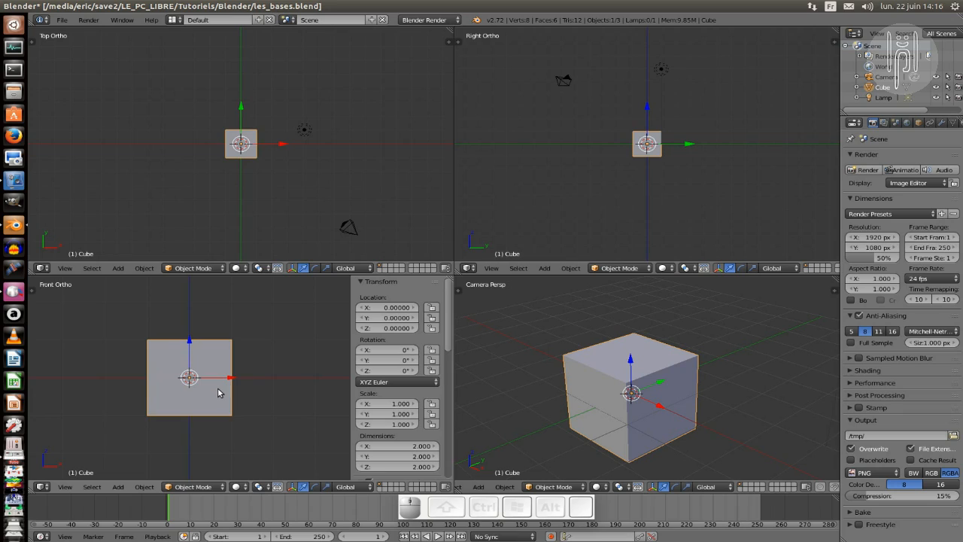
Try moving the cube along the global X axis, both freely and in snapped increments, and cancel the move.
key(g)
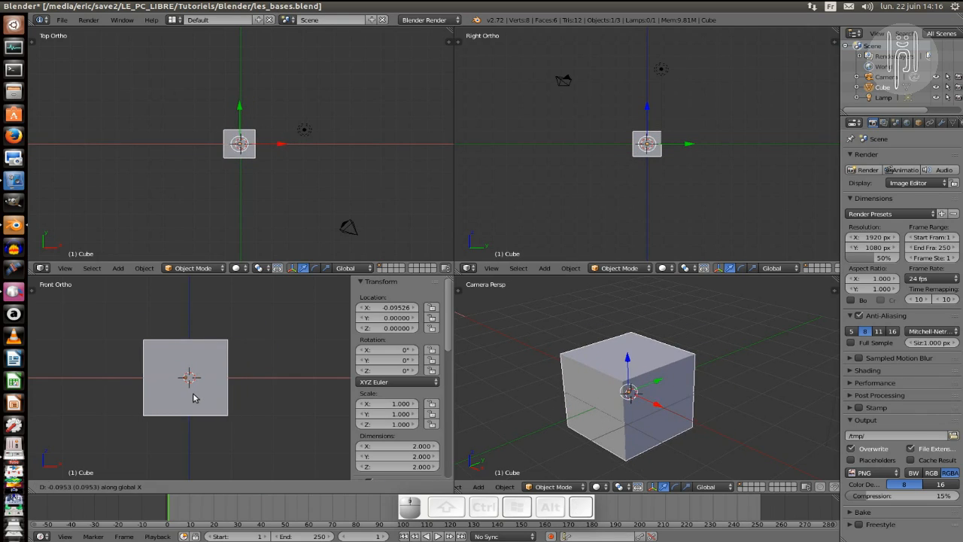
key(x)
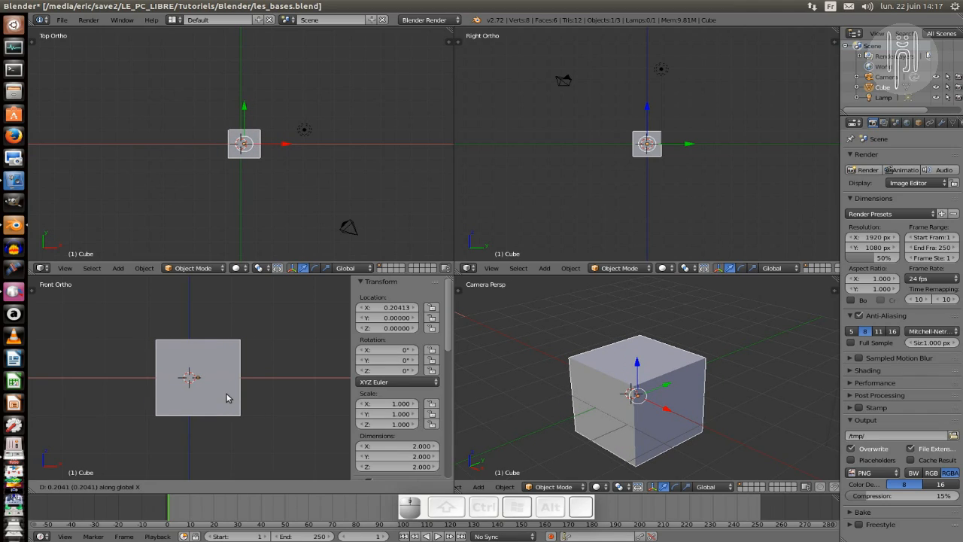
key(ctrl)
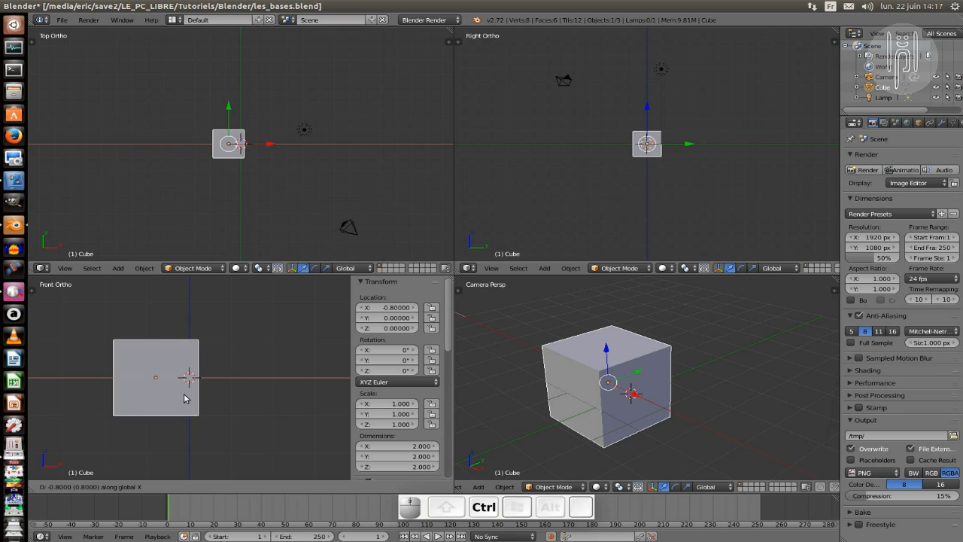
key(shift)
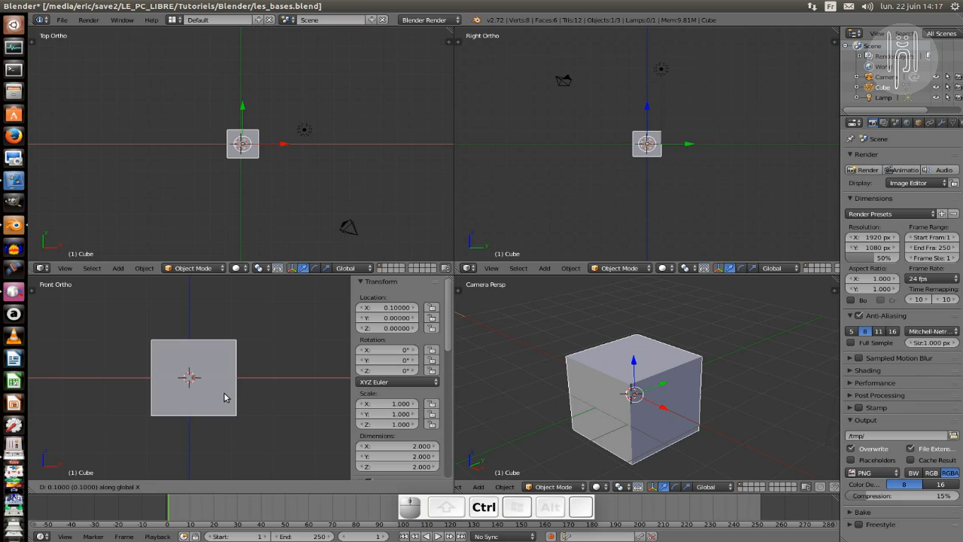
key(Escape)
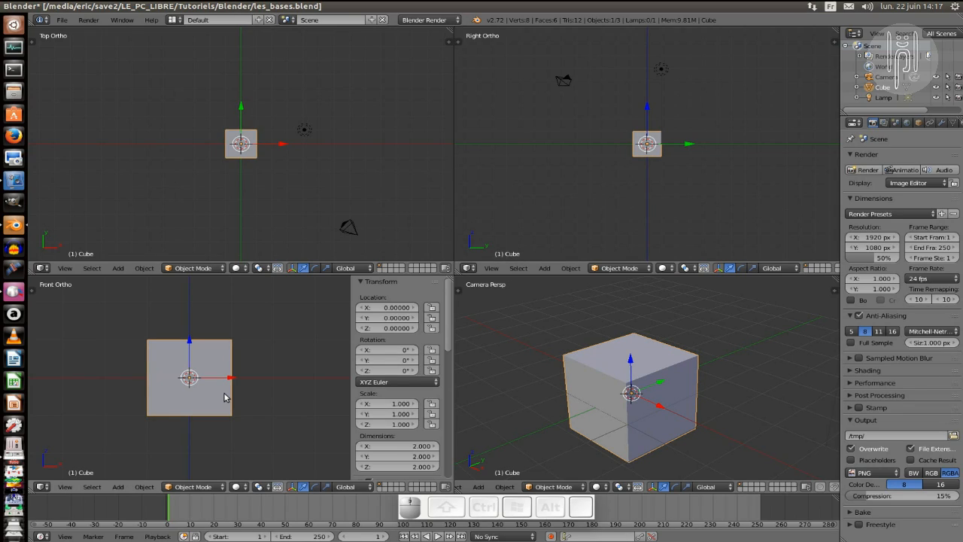
Try a snapped X-axis move of the cube by about 0.3 units in the Front viewport and cancel it.
scroll(224, 397, up, 2)
scroll(224, 397, up, 1)
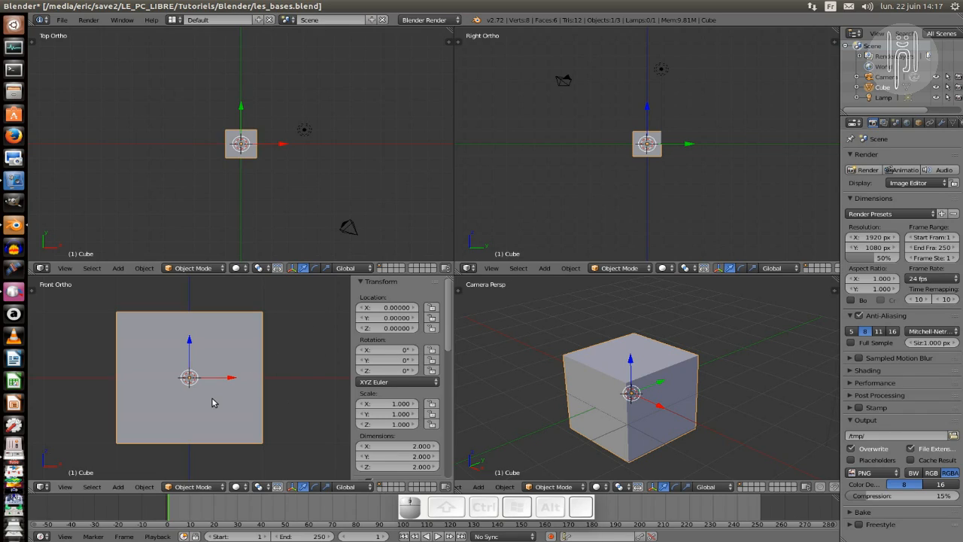
key(g)
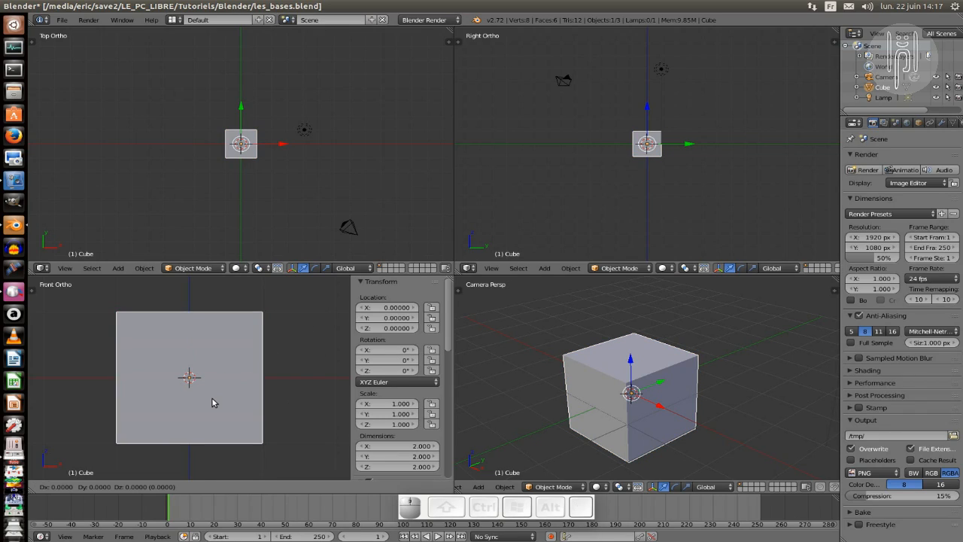
key(x)
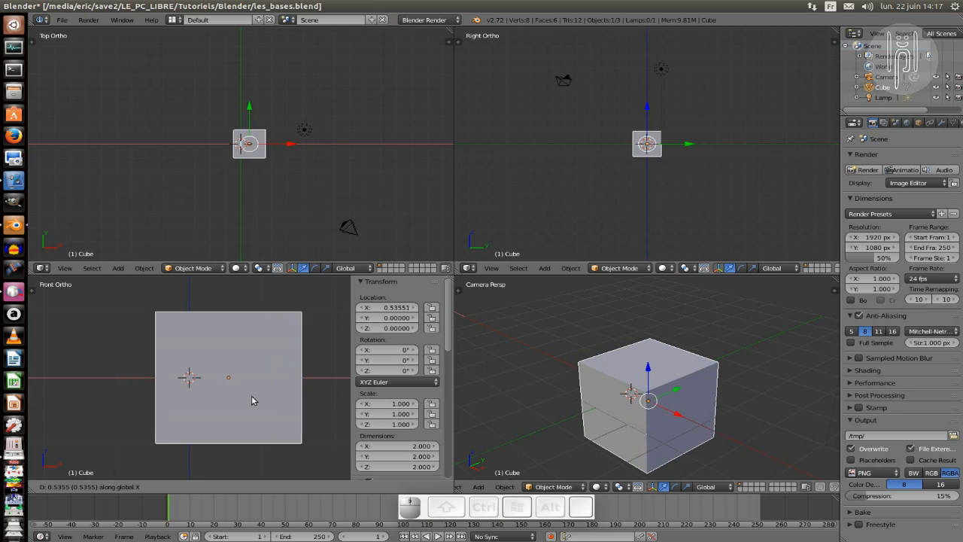
key(ctrl)
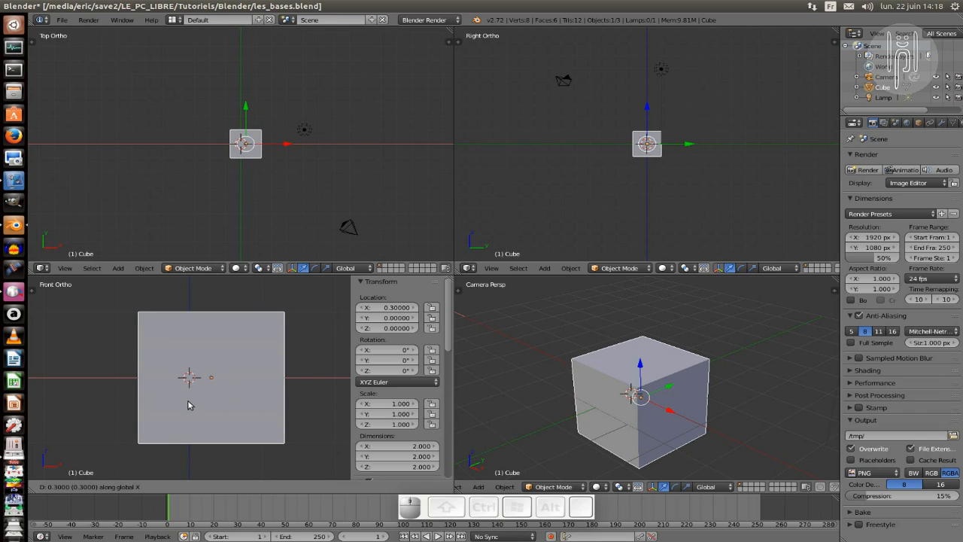
key(Escape)
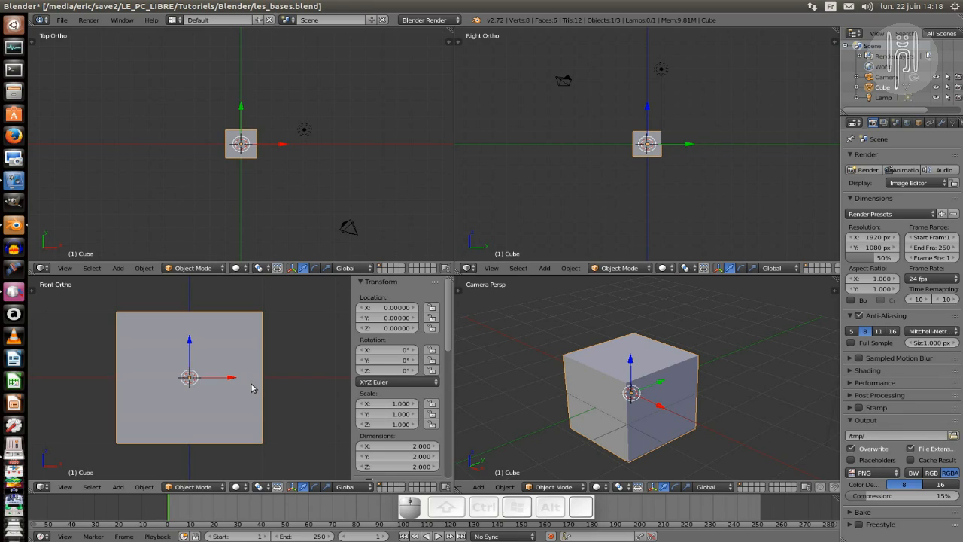
Try scaling the cube uniformly and along the global X, Y and Z axes, including in snapped increments, and cancel the scaling.
key(s)
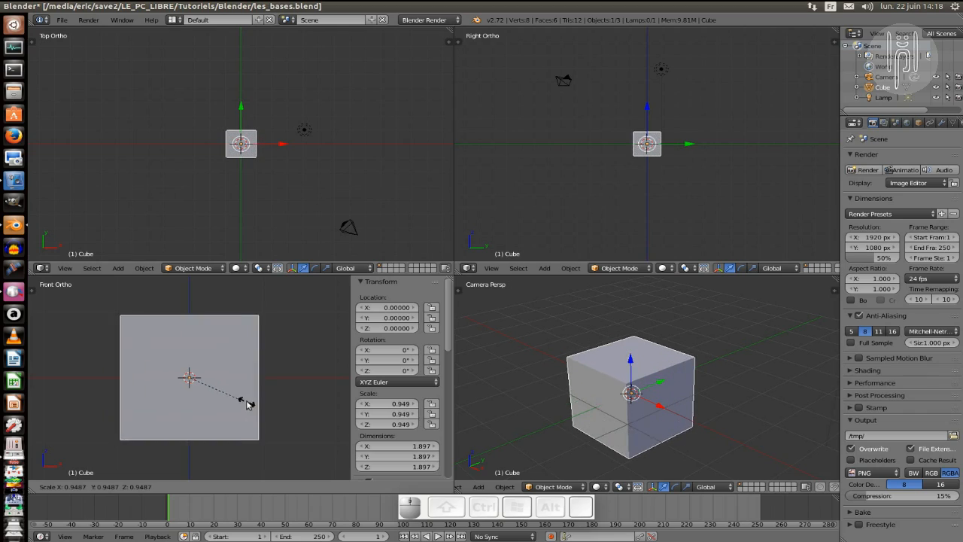
key(x)
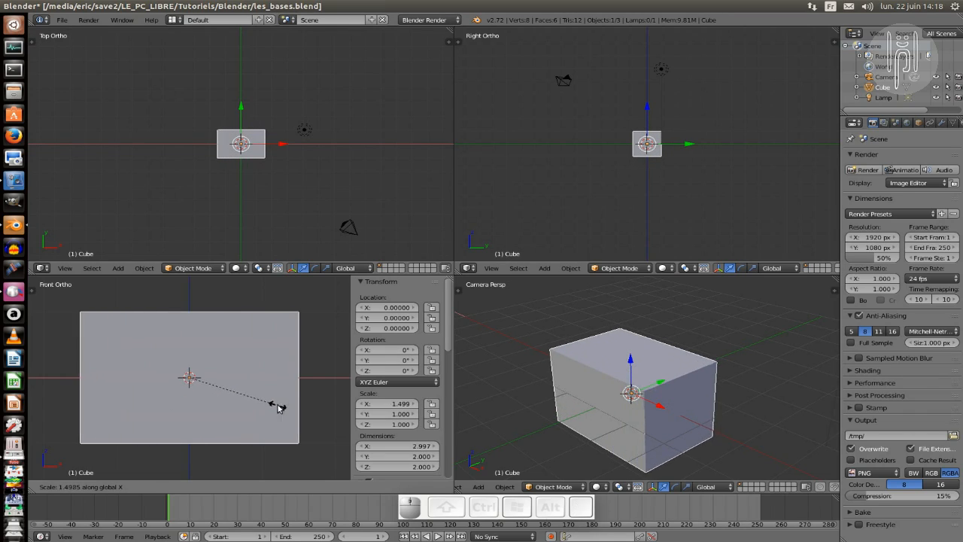
key(y)
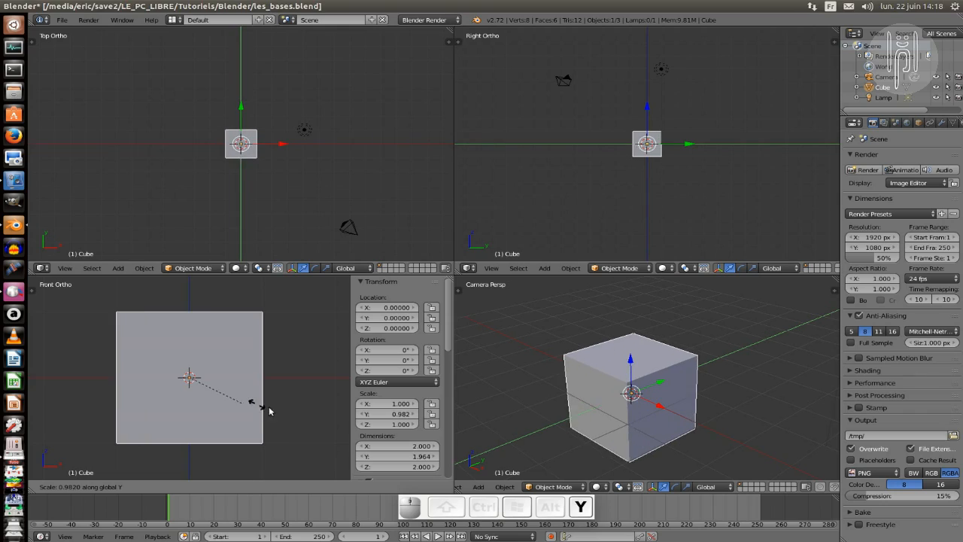
key(z)
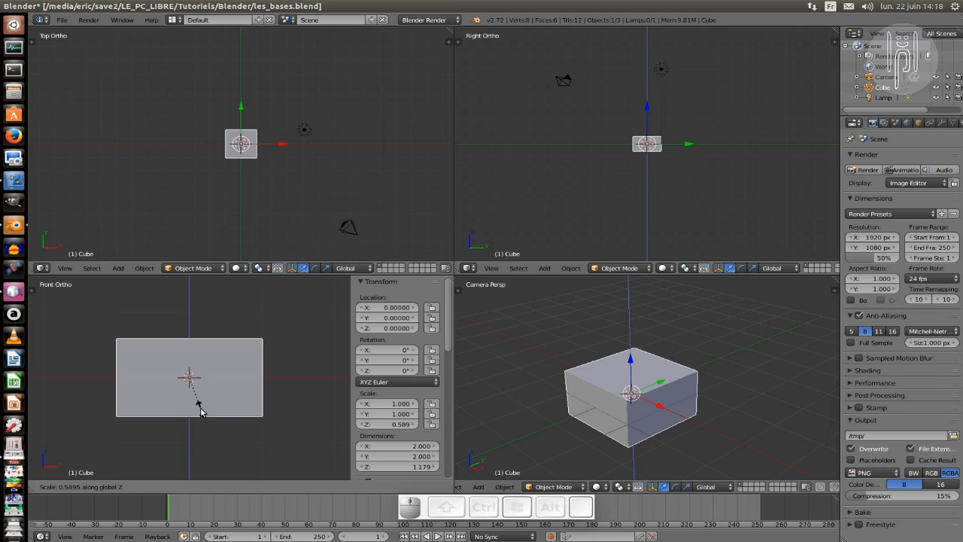
key(ctrl)
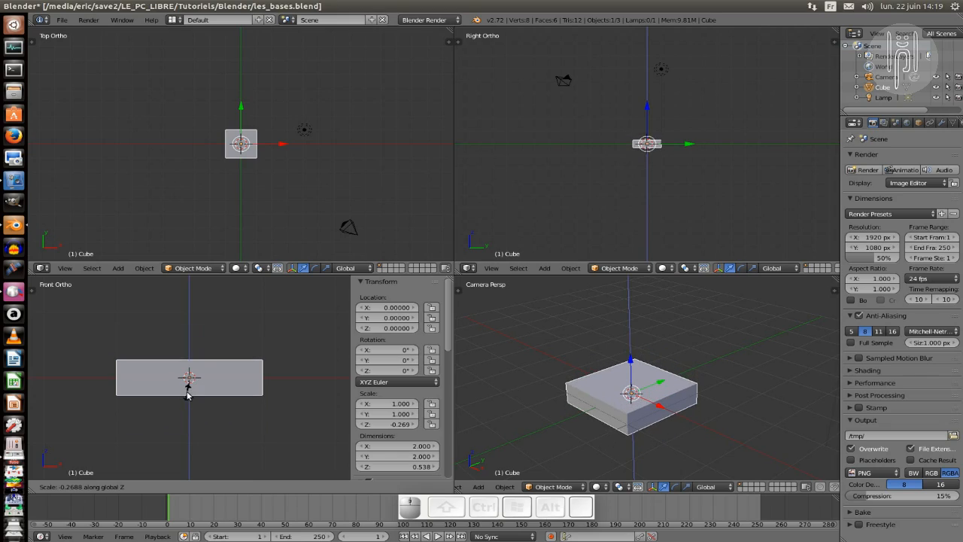
key(Escape)
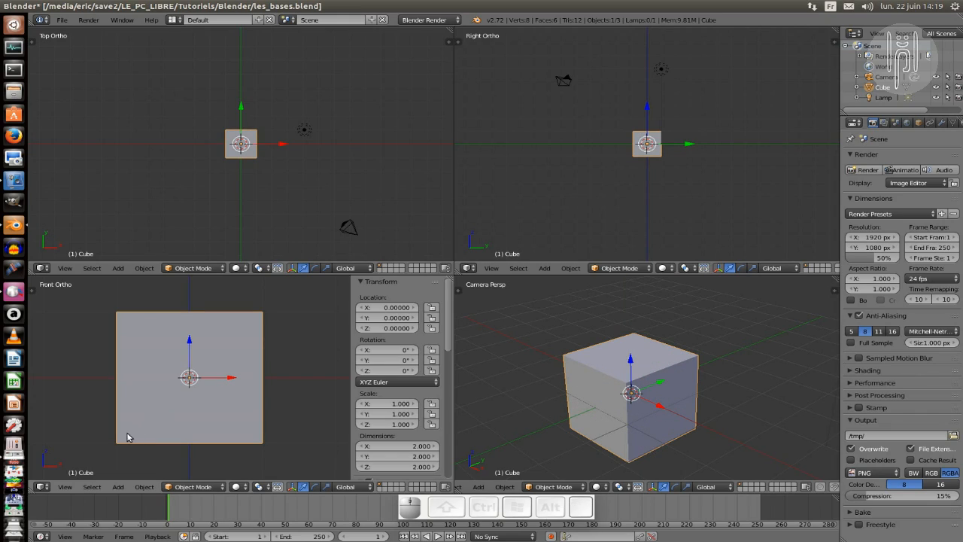
Try grabbing the cube and scaling it along global X to about 1.84, cancelling each transform.
key(g)
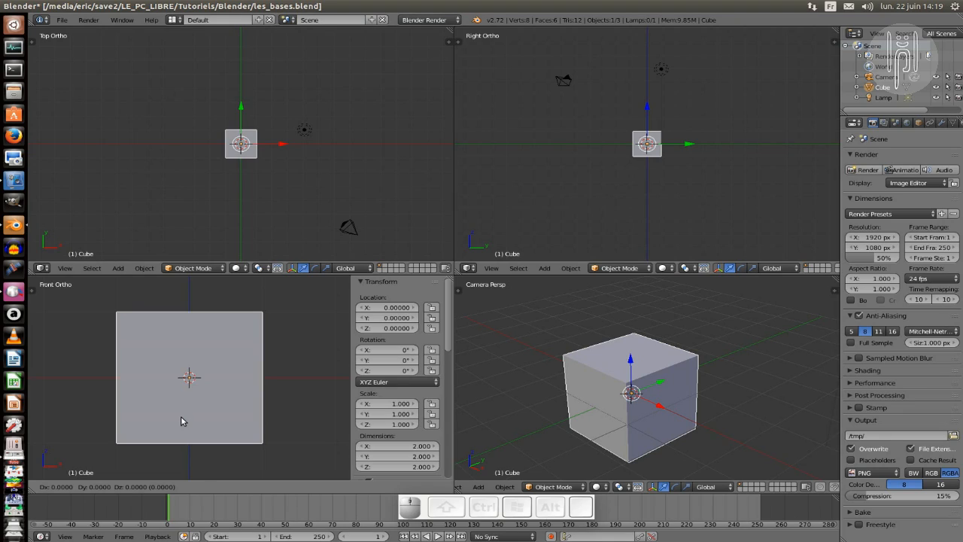
key(Escape)
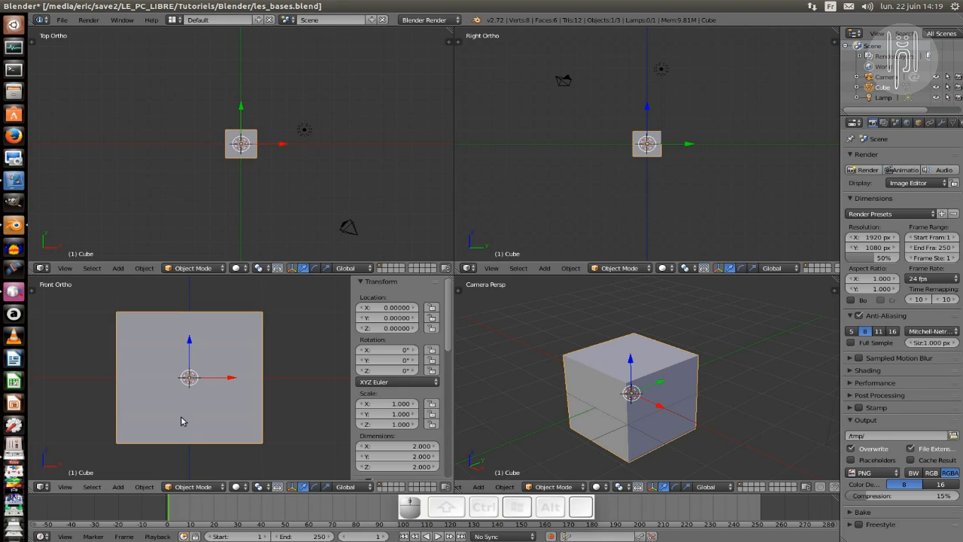
key(s)
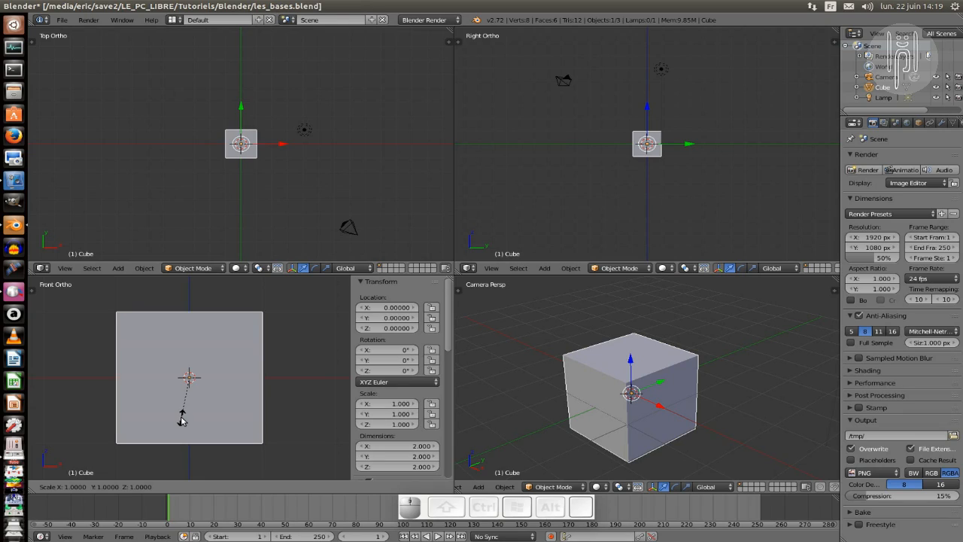
key(Escape)
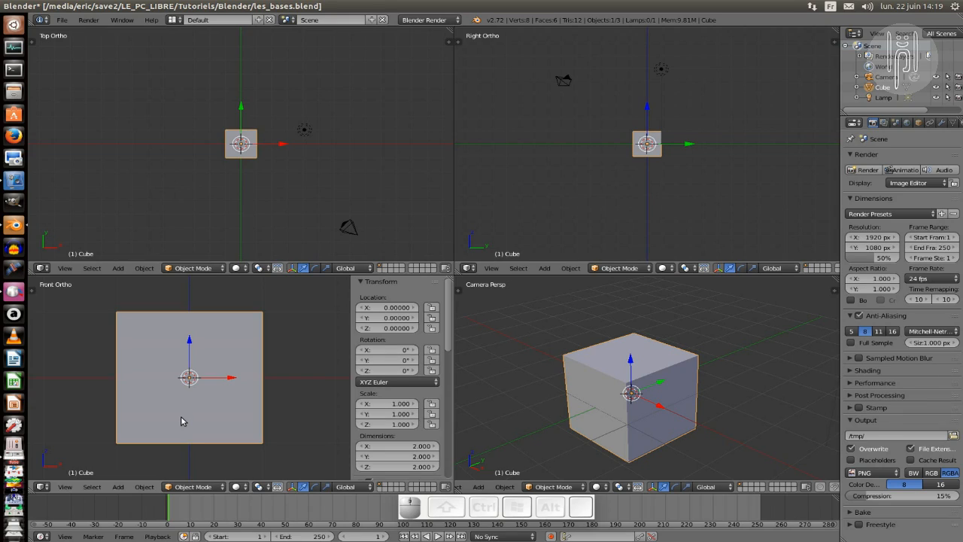
key(s)
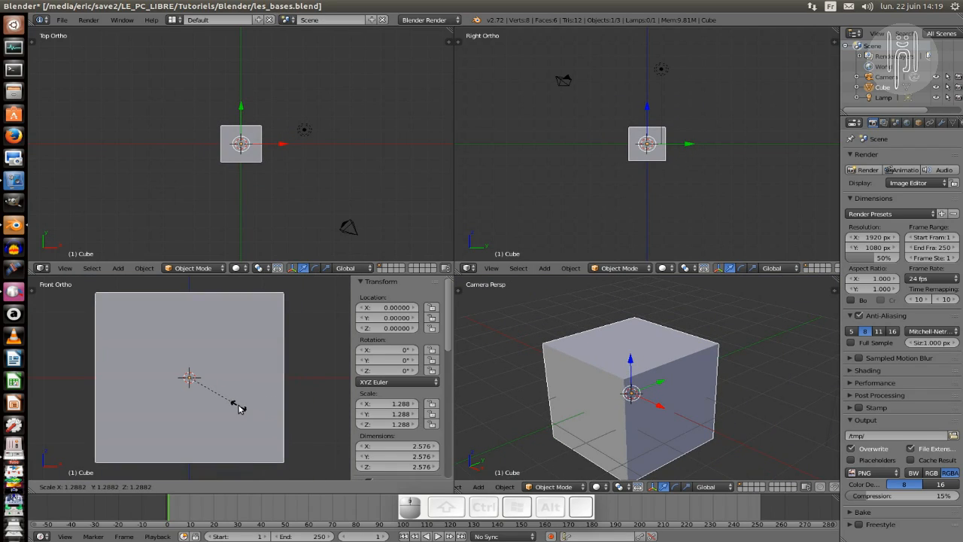
key(x)
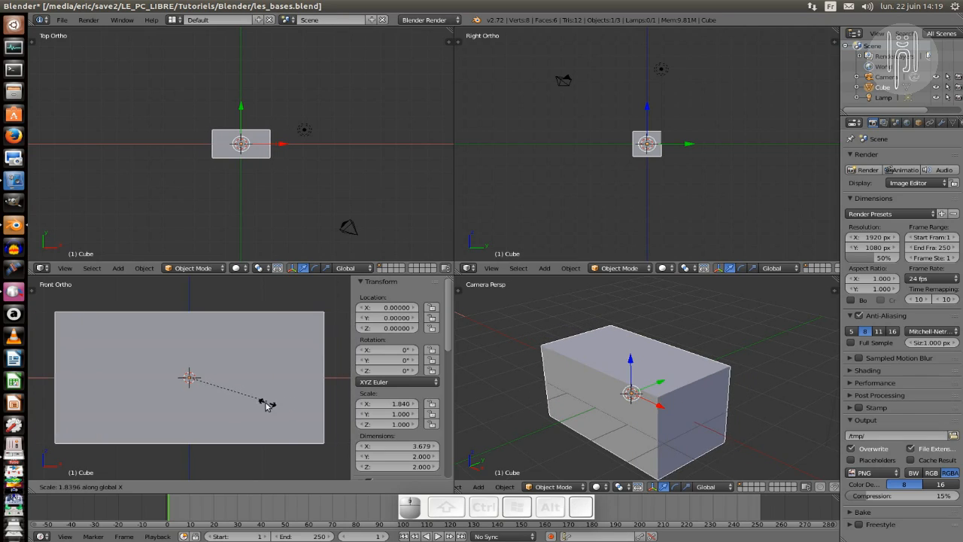
key(Escape)
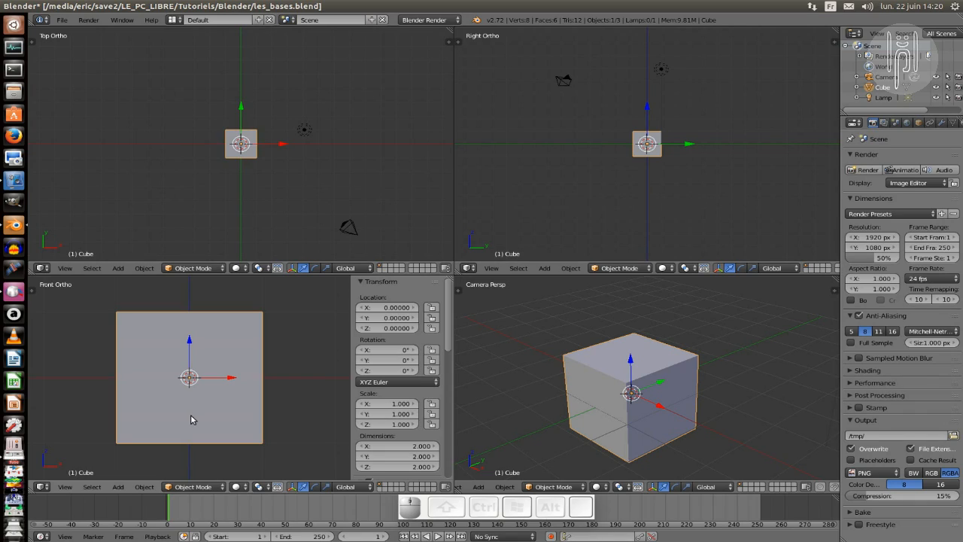
Try rotating the cube freely in the Front viewport and around the global X, Y and Z axes, ending constrained to X.
key(r)
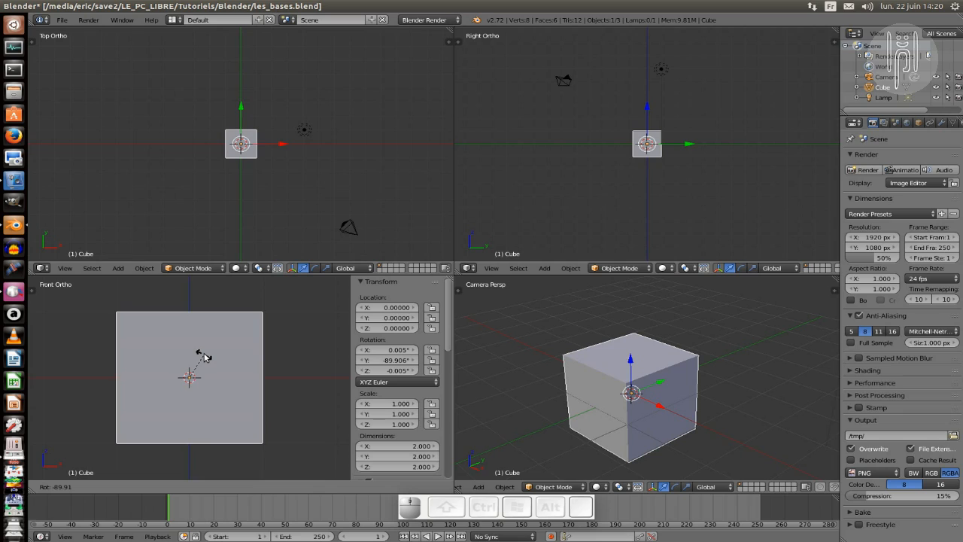
key(x)
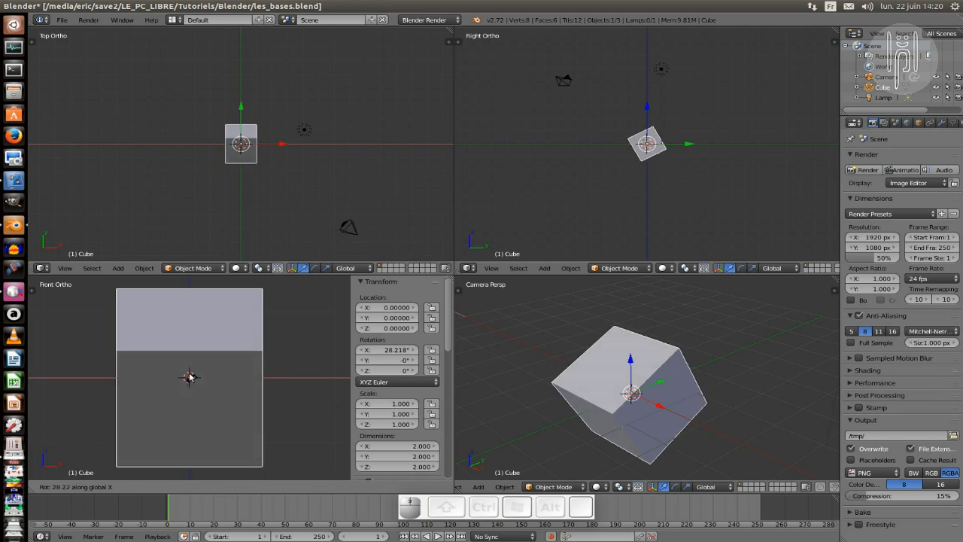
key(y)
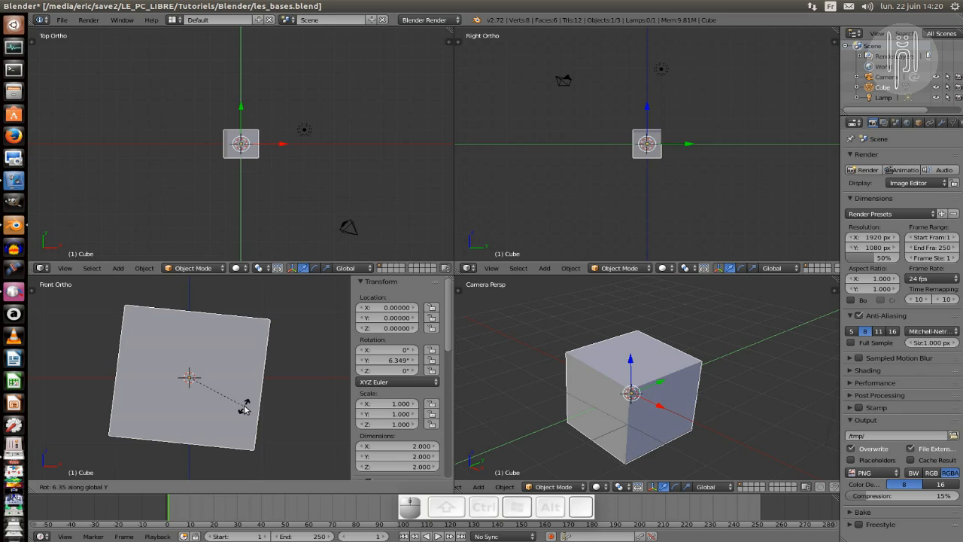
key(z)
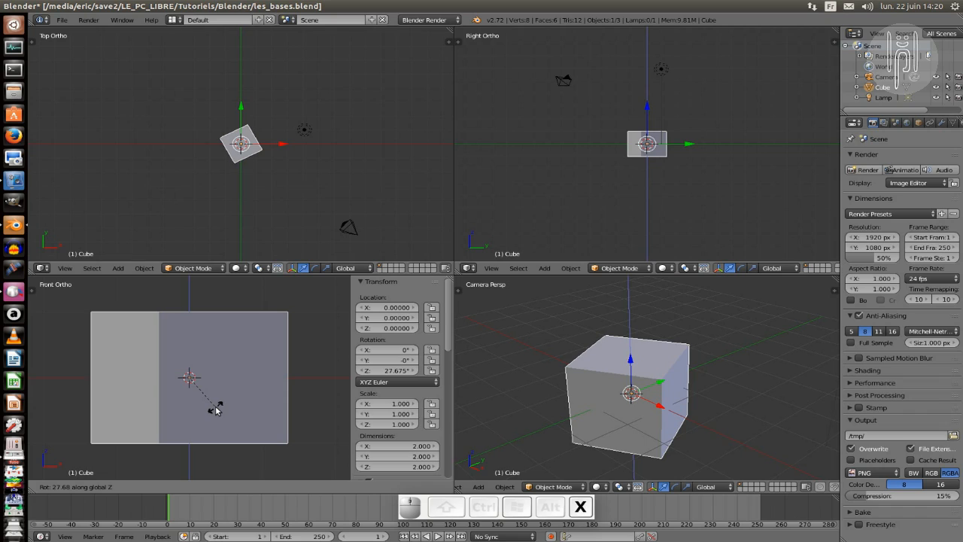
key(x)
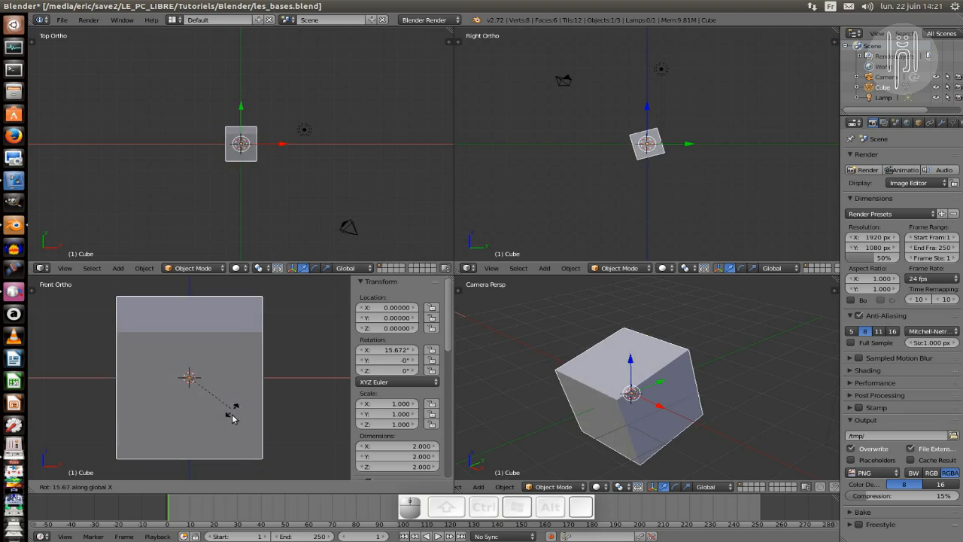
Try rotating the cube around global X in snapped increments to 75° and in finer increments to 81°, and cancel the rotation.
key(ctrl)
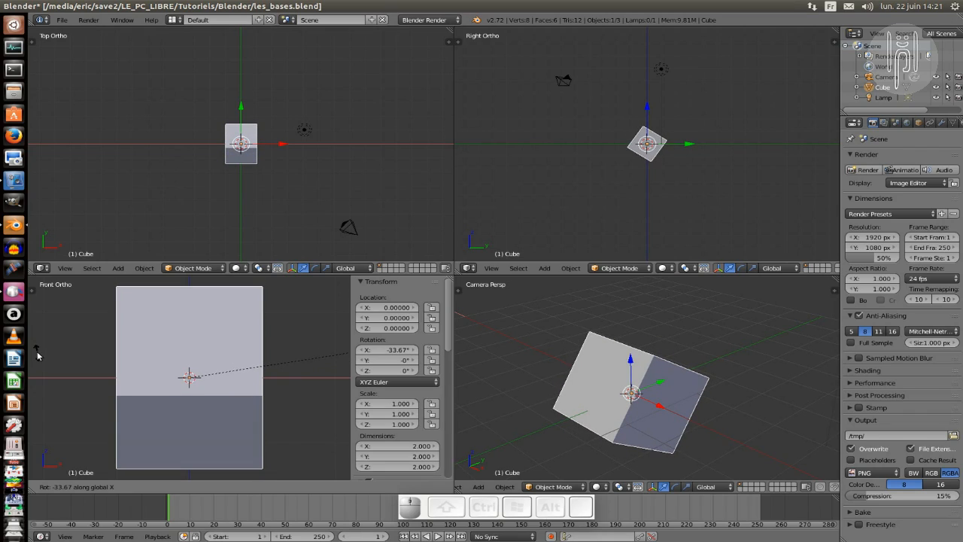
key(ctrl)
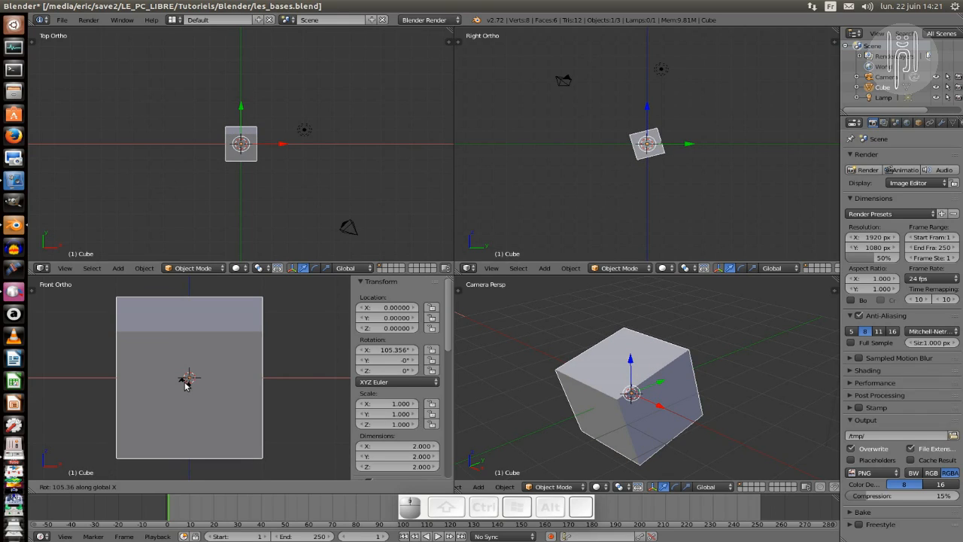
key(ctrl)
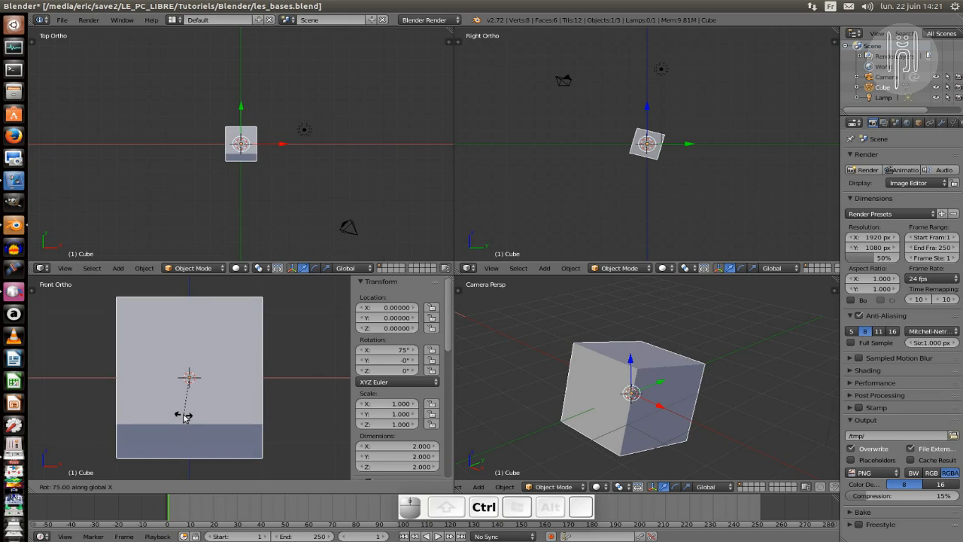
key(shift)
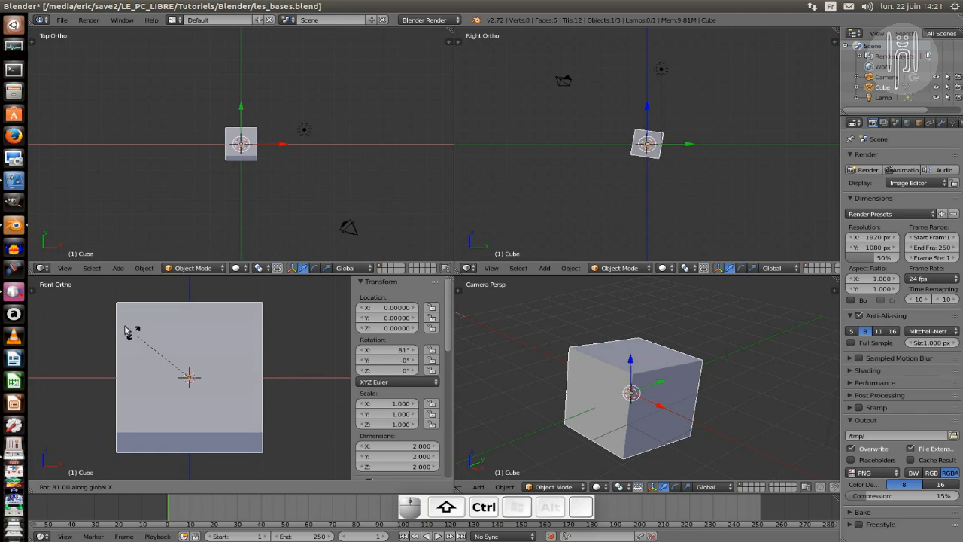
key(Escape)
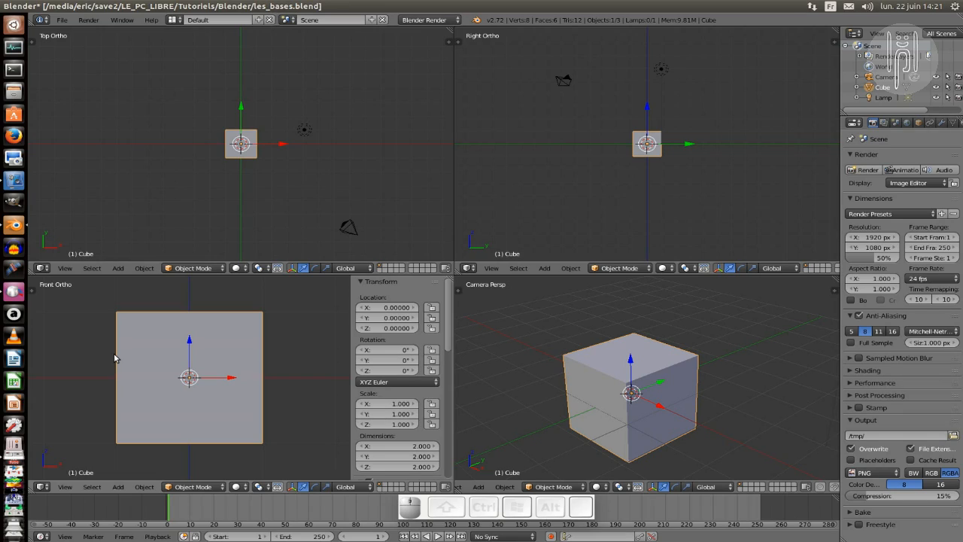
Switch the cube to Edit Mode and alternately select the overlapping back and front vertices at its upper-left corner in the Front viewport.
click(190, 486)
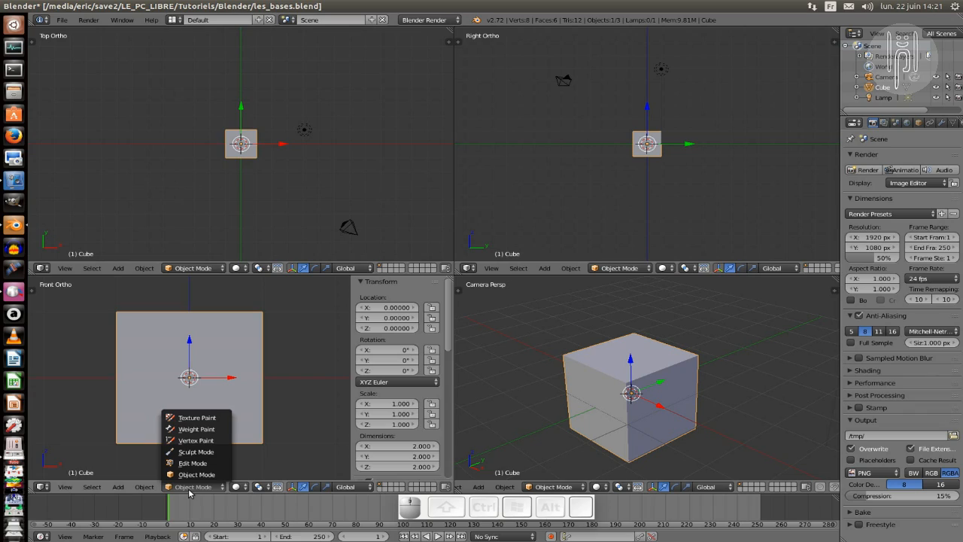
click(185, 462)
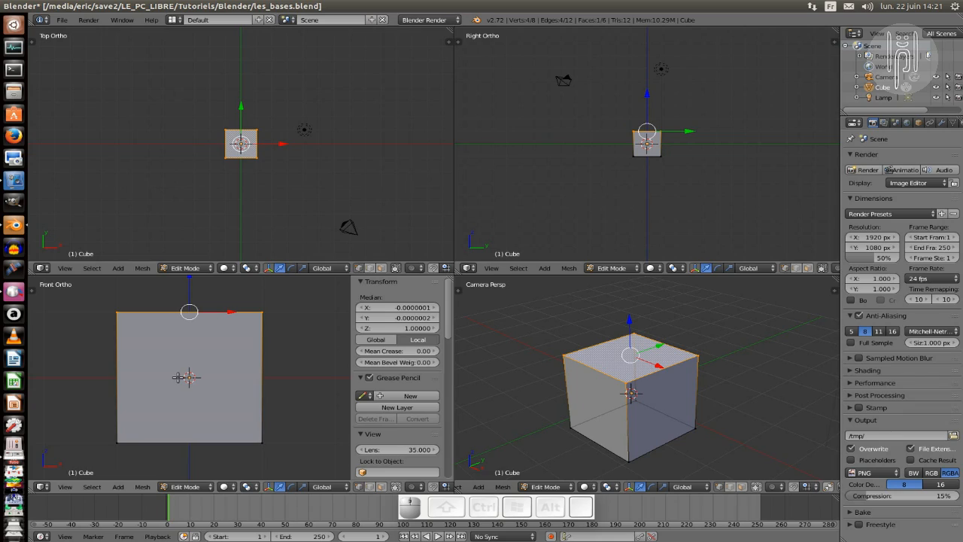
right_click(117, 313)
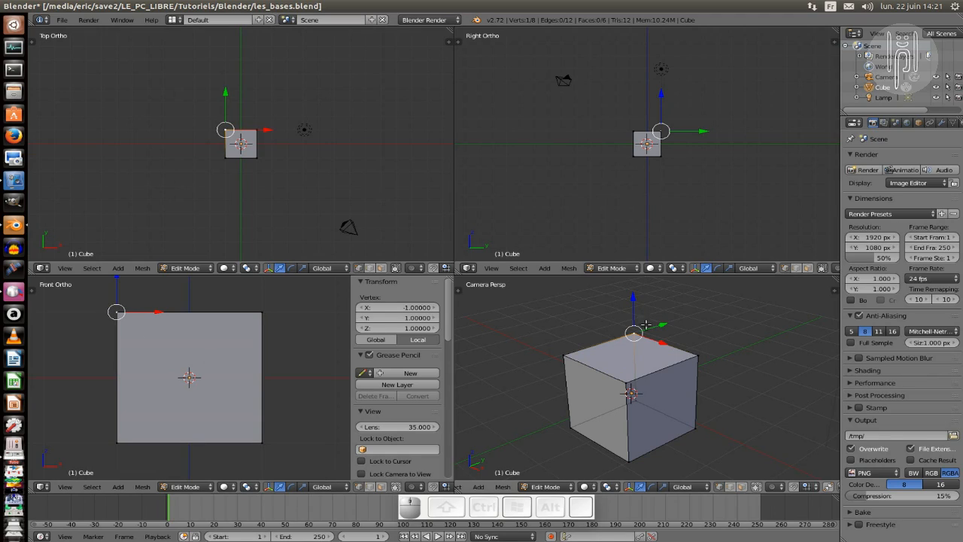
right_click(110, 315)
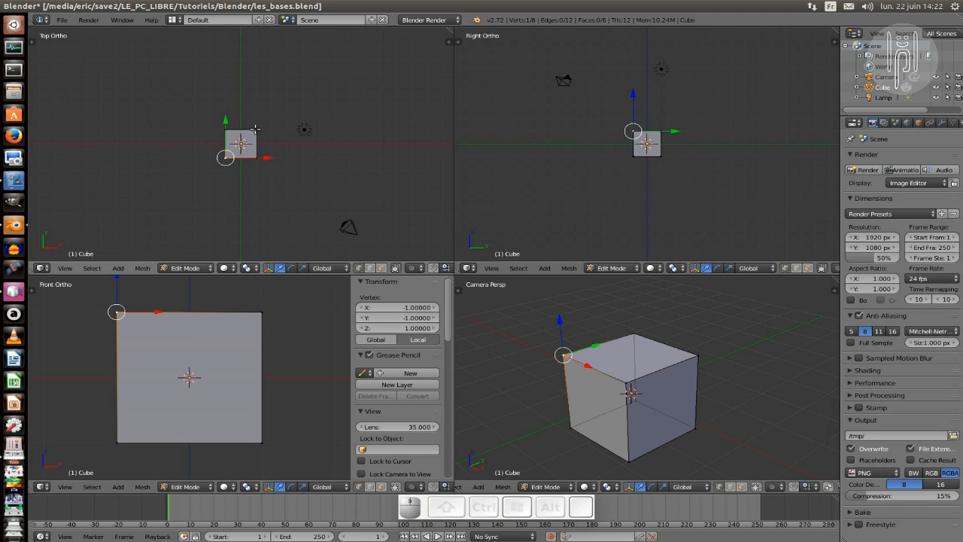
scroll(193, 167, up, 5)
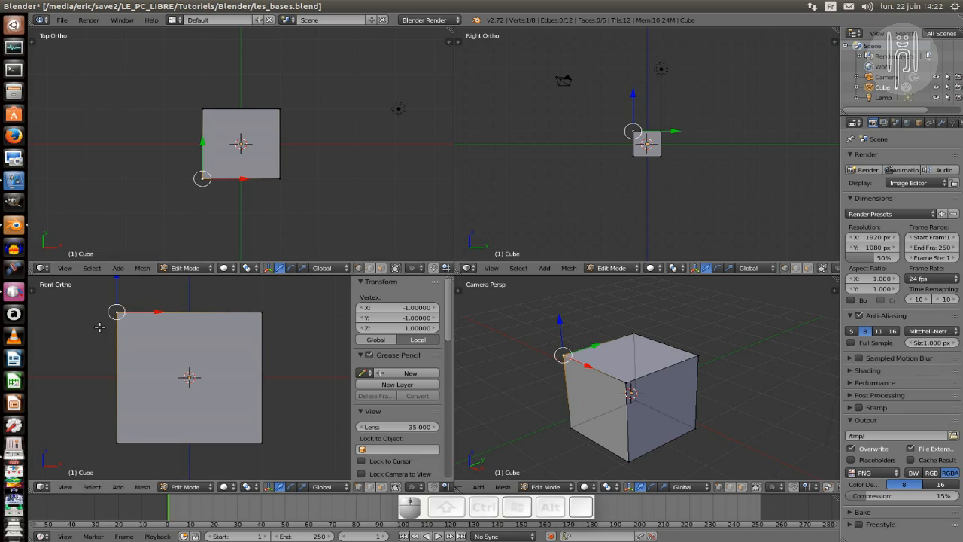
right_click(114, 312)
right_click(114, 312)
right_click(114, 312)
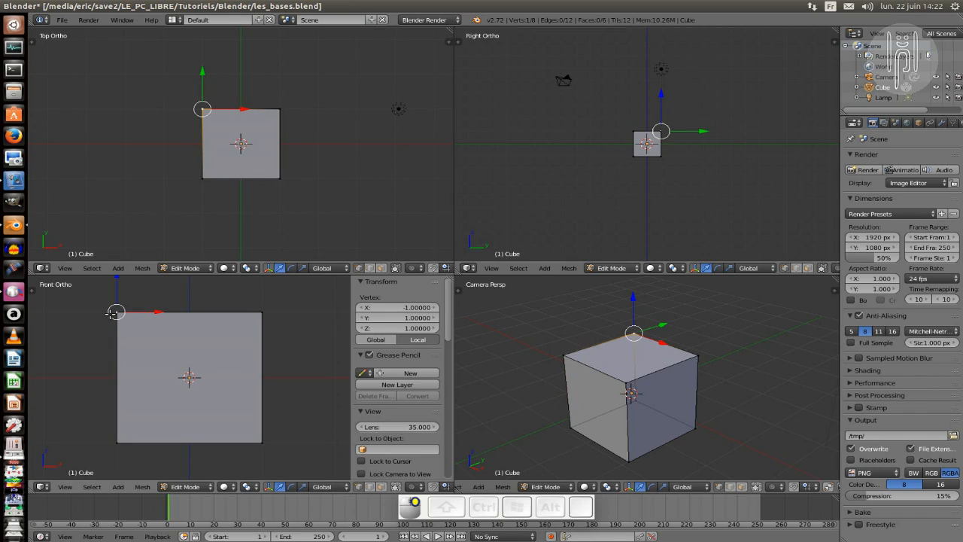
right_click(114, 312)
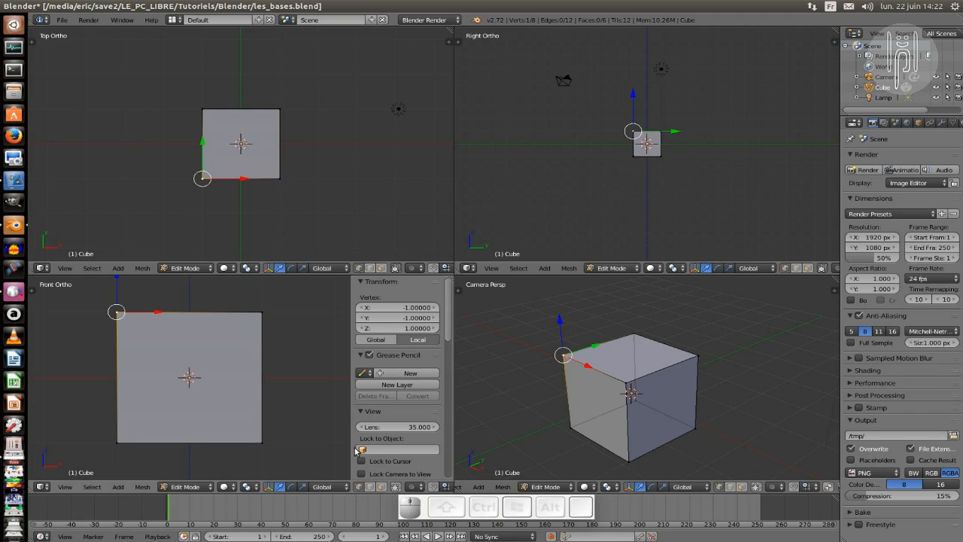
Limit selection to visible geometry in the Front viewport and select each of the cube's four front corner vertices in turn, ending at the lower-left one.
click(395, 488)
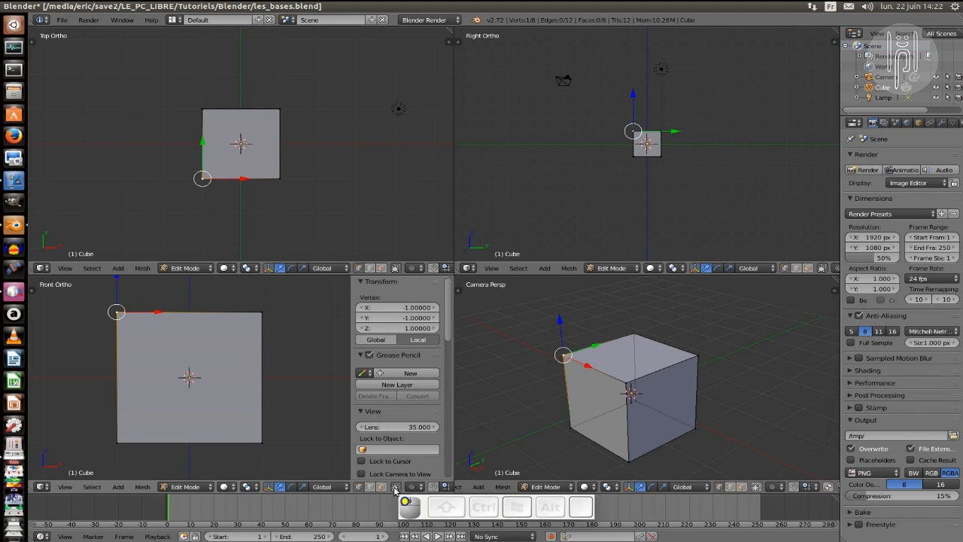
right_click(115, 312)
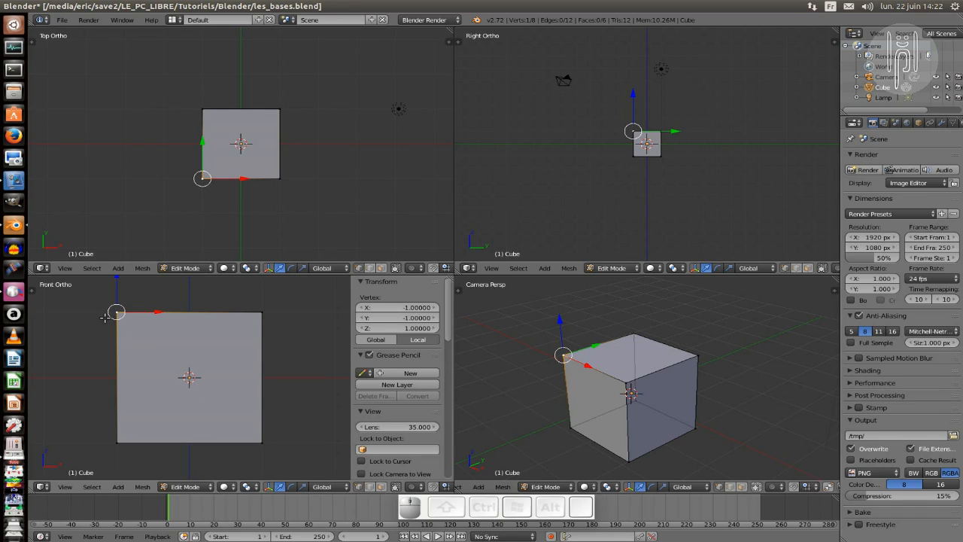
right_click(266, 308)
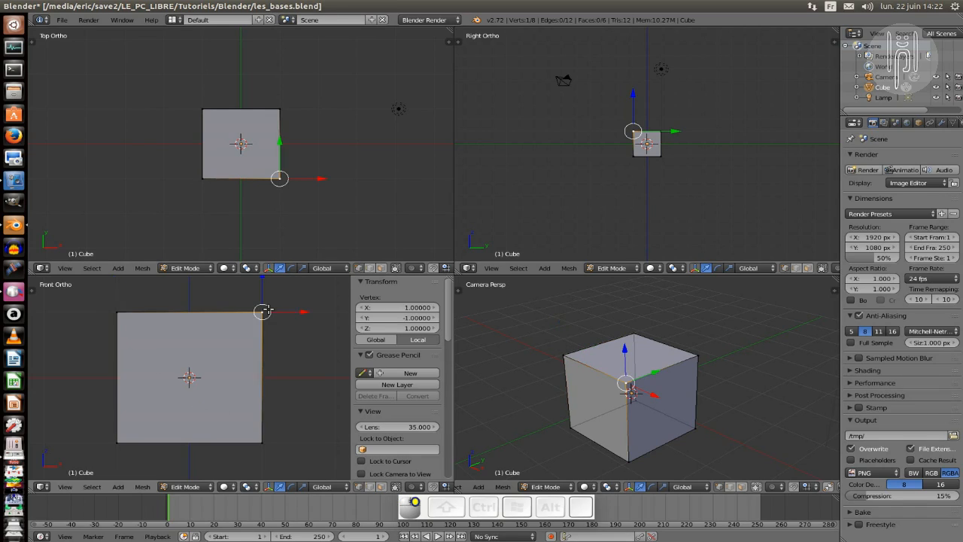
right_click(274, 443)
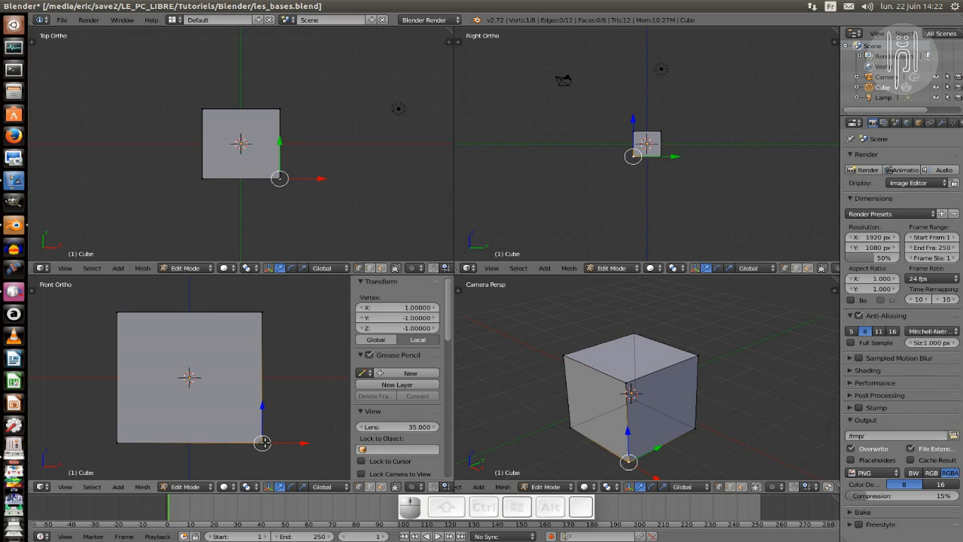
right_click(117, 442)
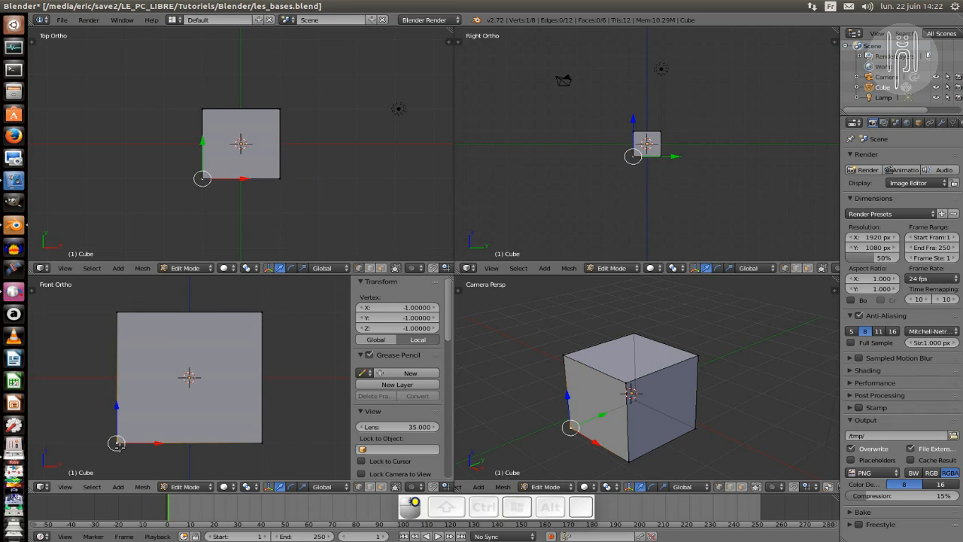
Select the cube's lower-right front vertex in the Front viewport, and toggle selection of all vertices, ending with everything deselected.
right_click(278, 447)
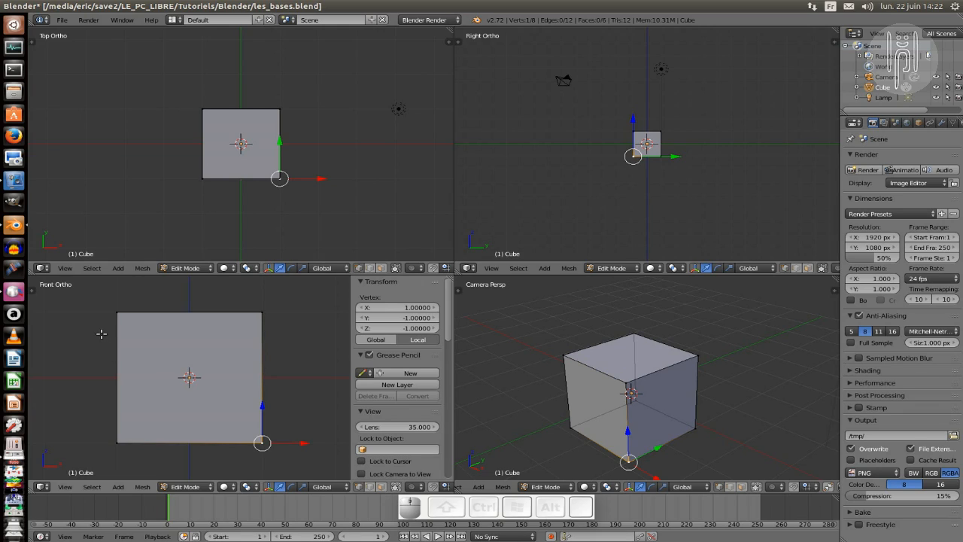
key(a)
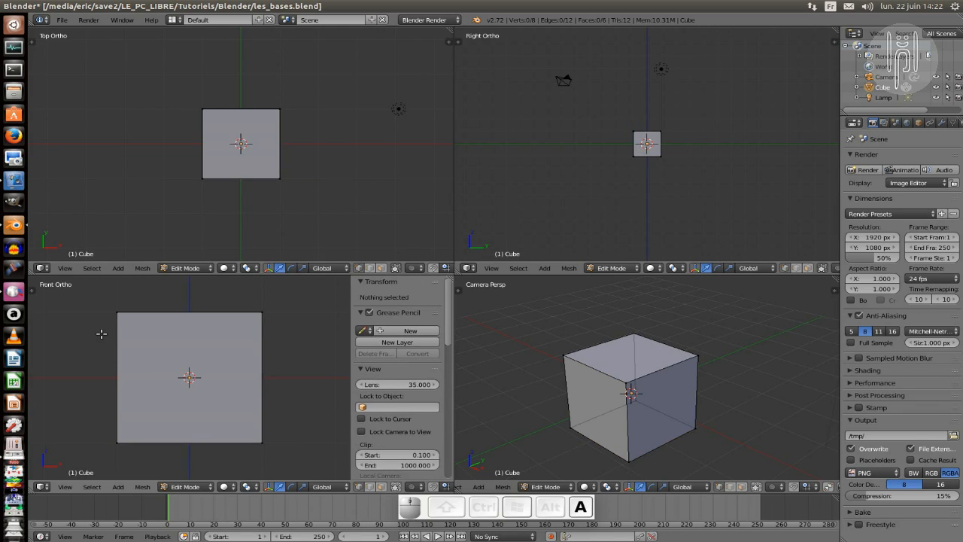
key(a)
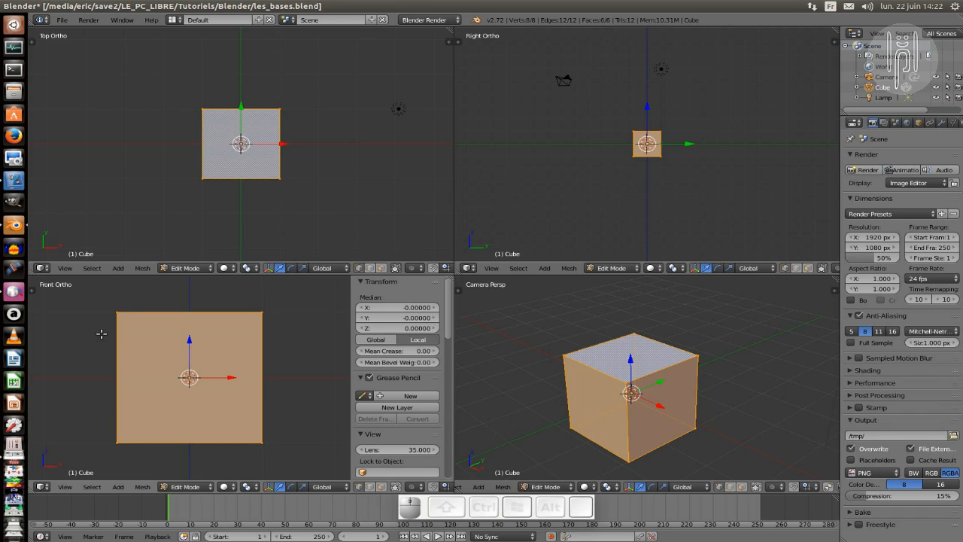
key(a)
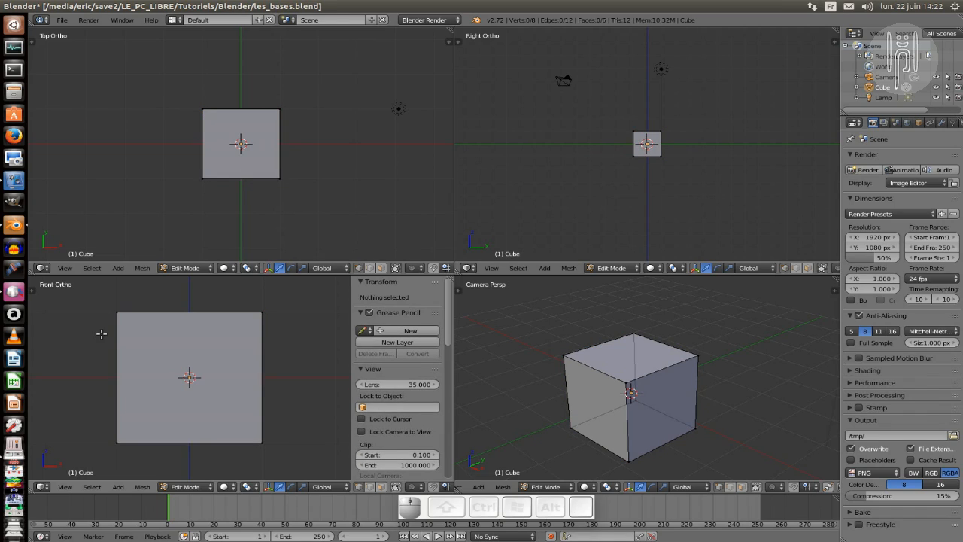
Box-select the vertices at the cube's upper-left corner and add those at its lower-right corner in the Front viewport.
key(b)
drag(95, 299, 140, 331)
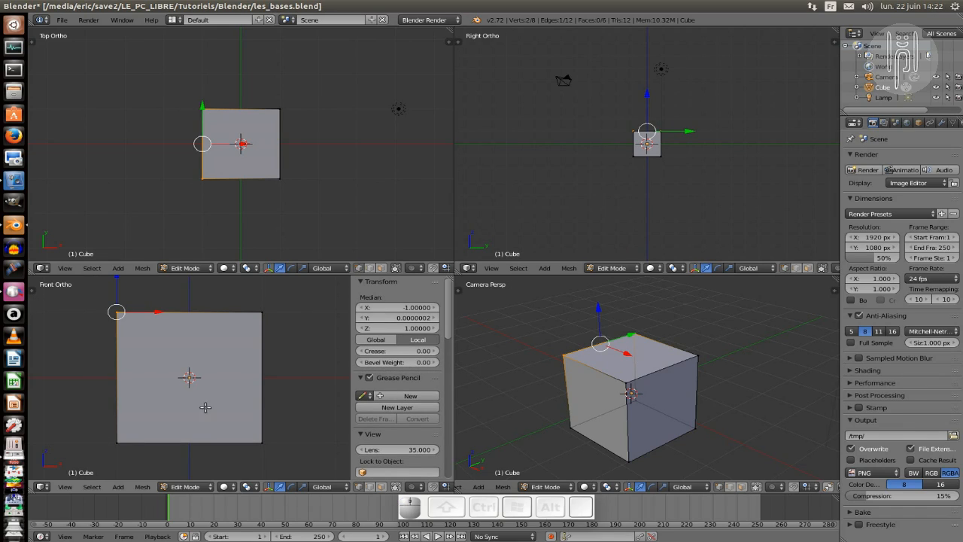
key(b)
drag(225, 423, 285, 464)
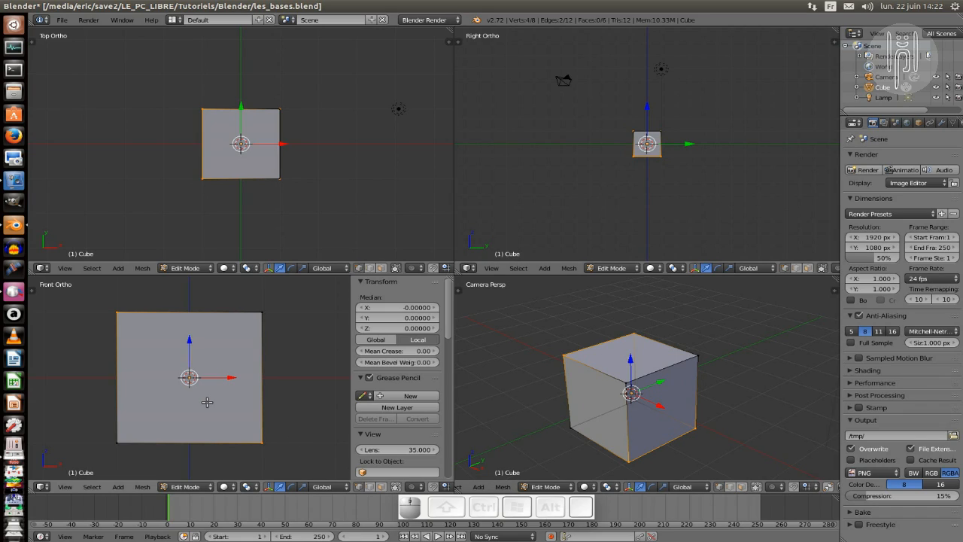
Add the vertices at the cube's upper-right and lower-left corners to the selection with Circle Select in the Front viewport.
key(c)
click(258, 307)
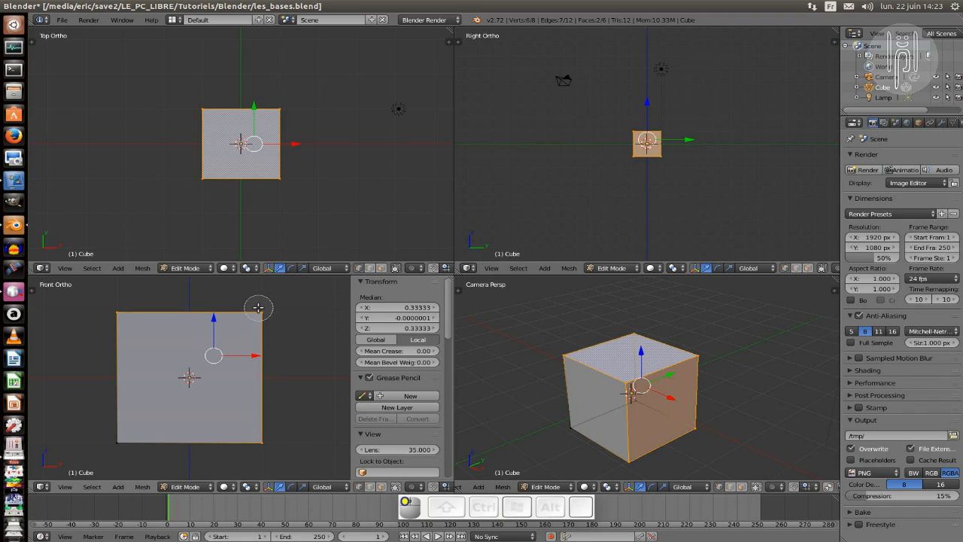
click(121, 442)
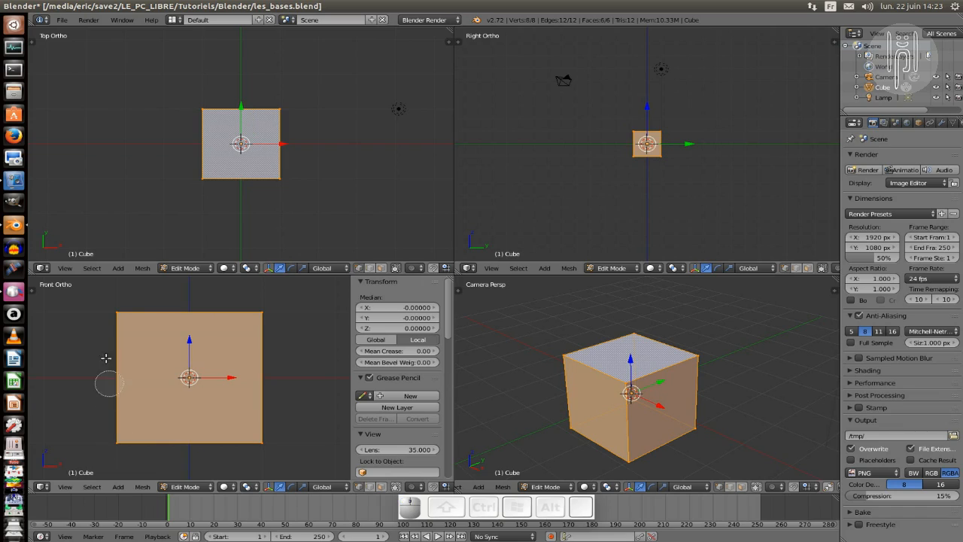
Deselect the upper-left, lower-right and upper-right corner vertices with Circle Select, keeping the lower-left pair selected, and exit the tool.
middle_click(117, 311)
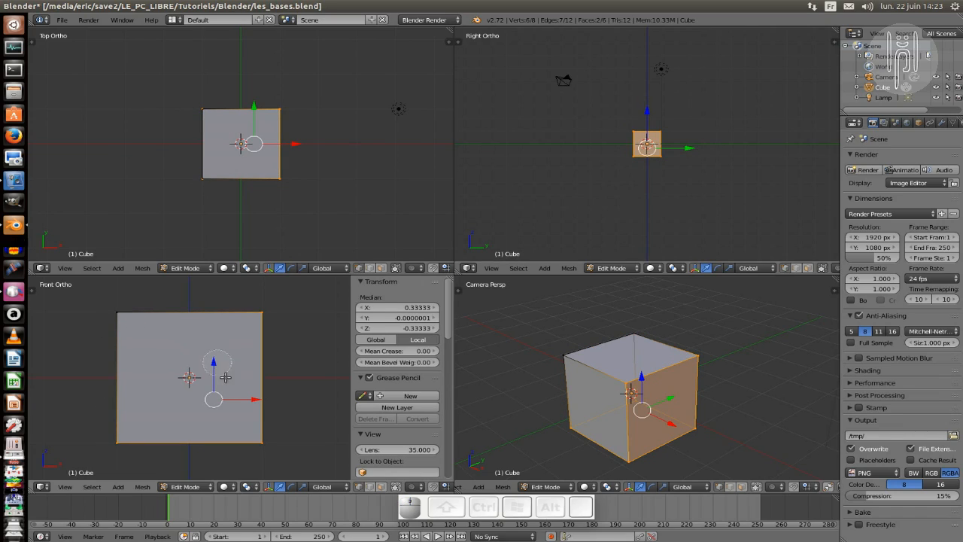
middle_click(260, 442)
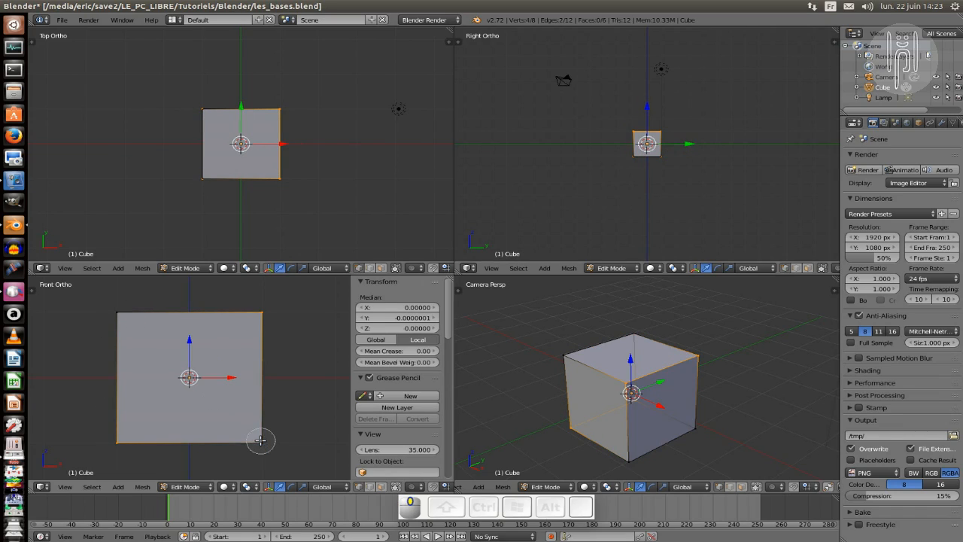
middle_click(263, 307)
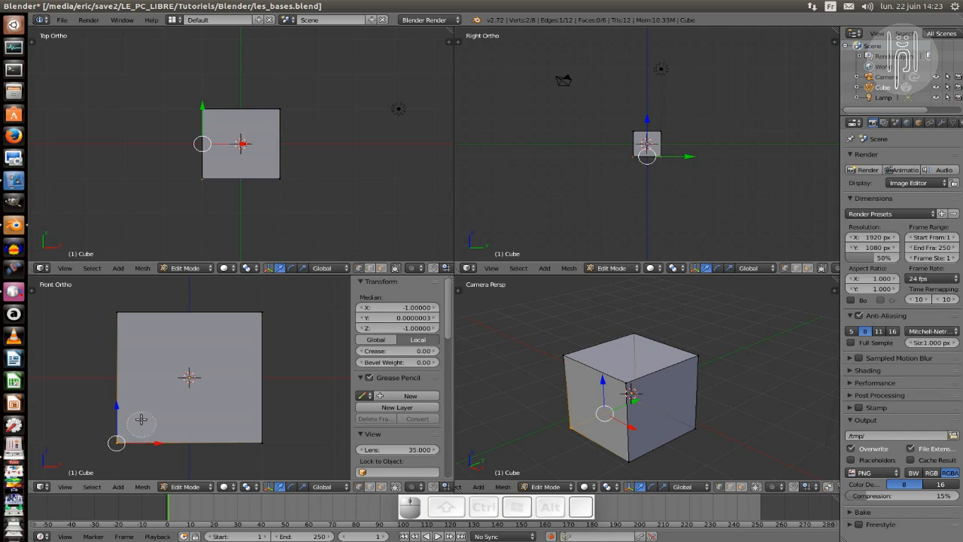
key(Escape)
Try moving the lower-left vertex pair freely and along global X with snapping and fine precision, and cancel the move.
key(g)
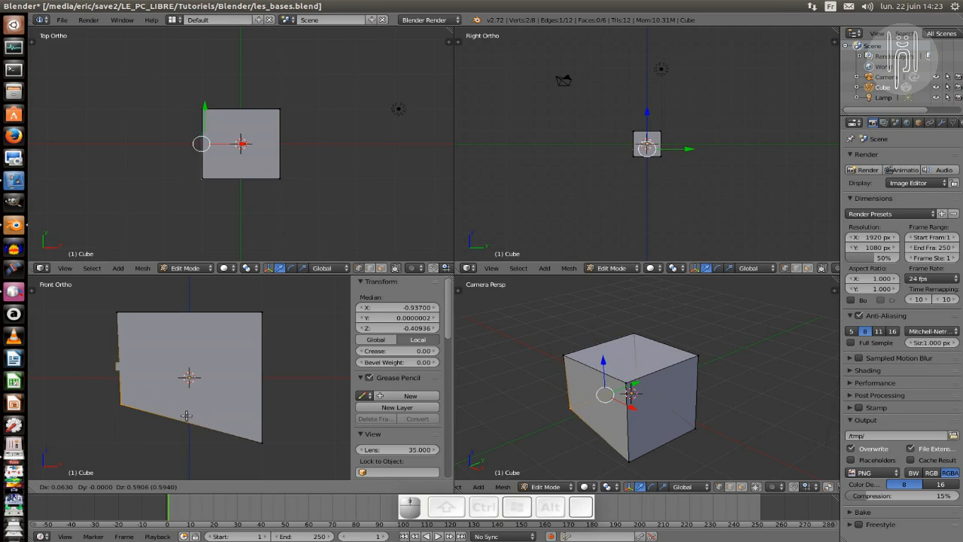
key(x)
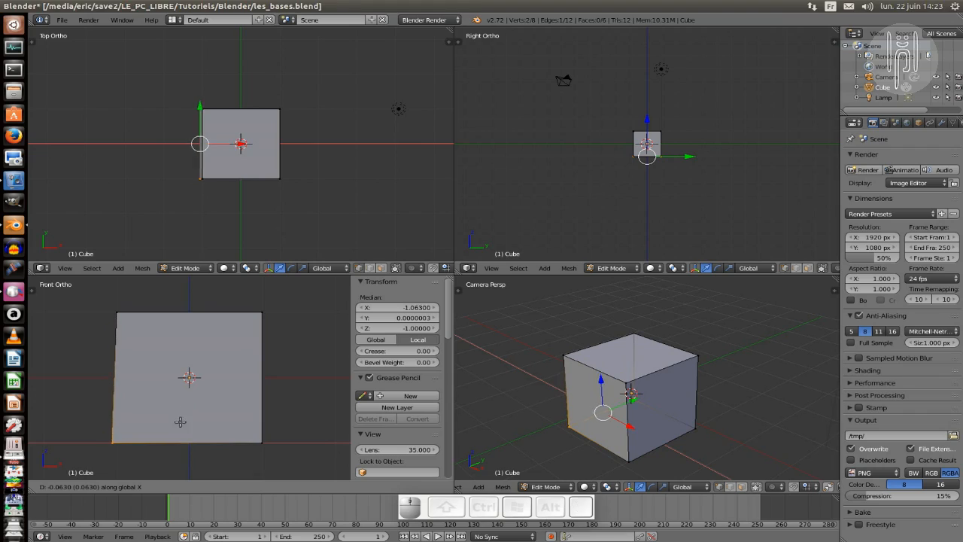
key(ctrl)
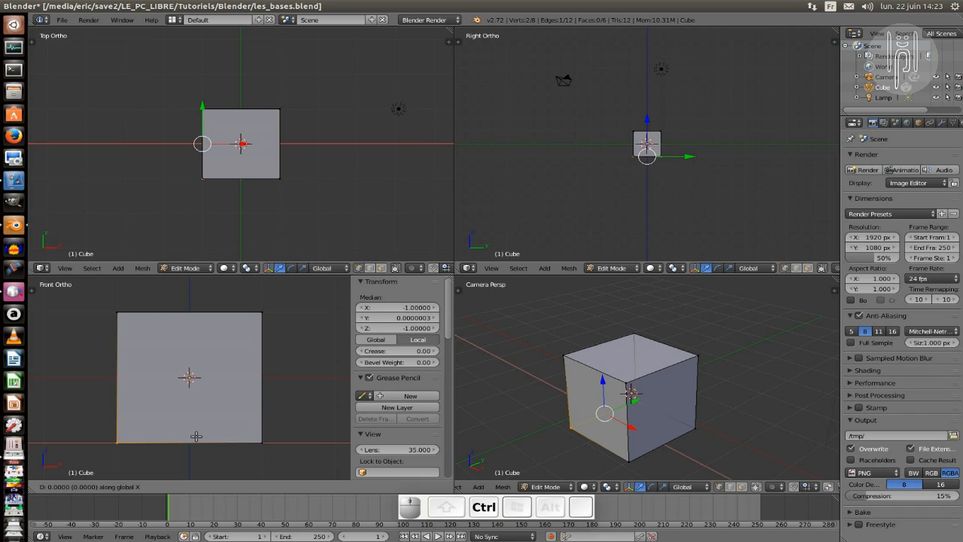
key(shift)
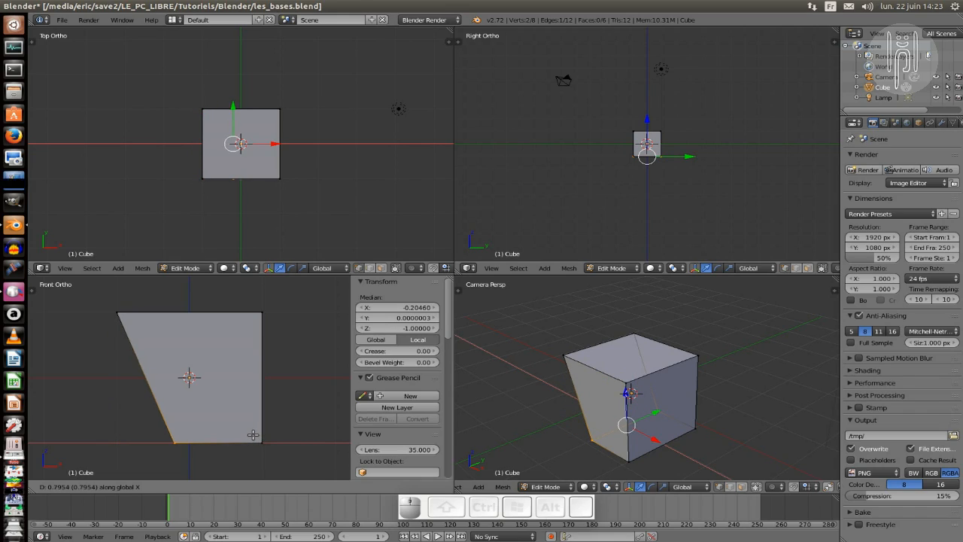
key(Escape)
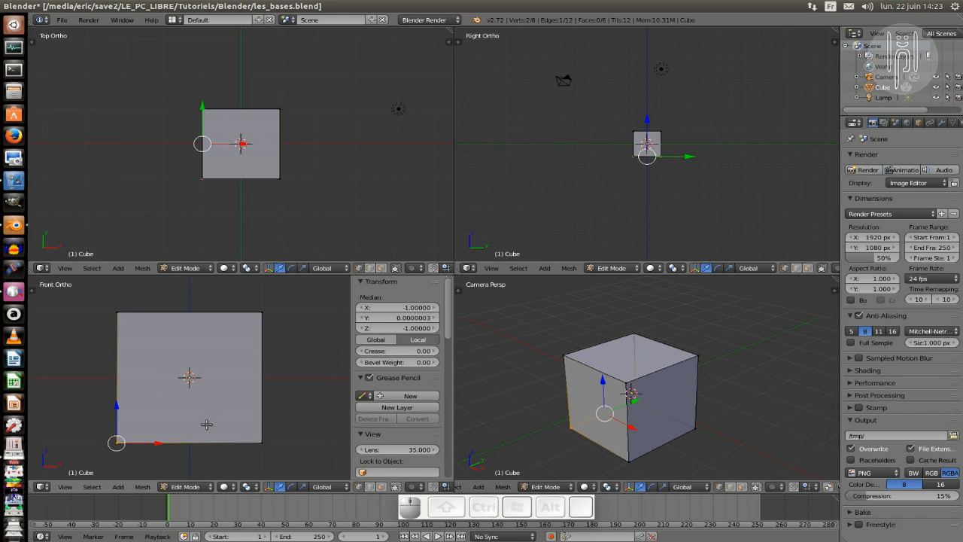
Add the upper-right front vertex to the selection, try moving the three vertices freely in the Top viewport, and cancel.
key(shift)
shift+right_click(256, 318)
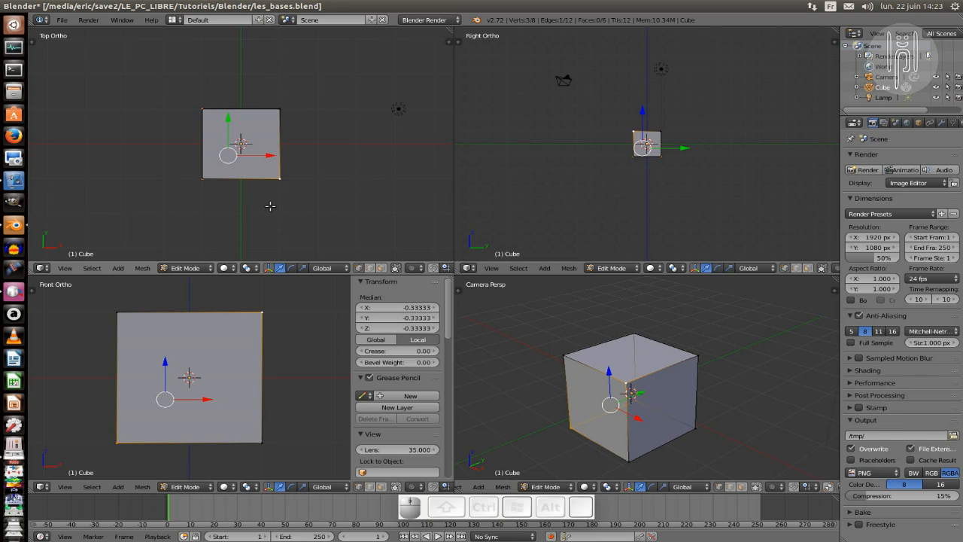
key(g)
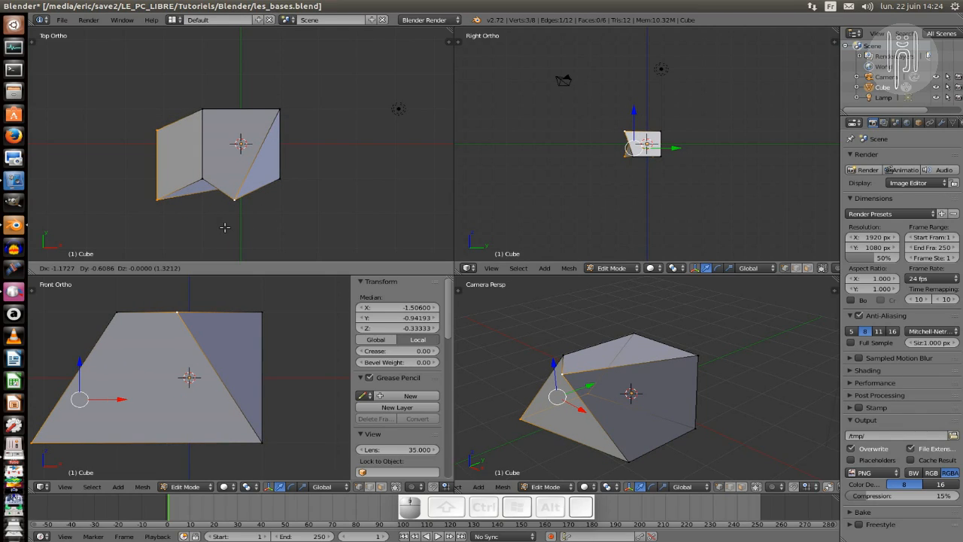
key(Escape)
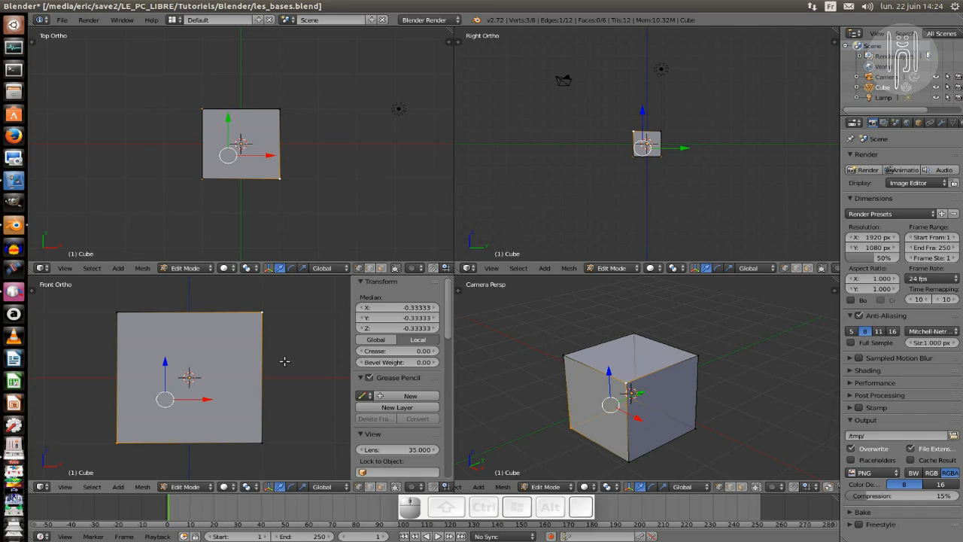
Clear the selection and select both end vertices of the cube's upper-left edge in the Camera viewport.
key(a)
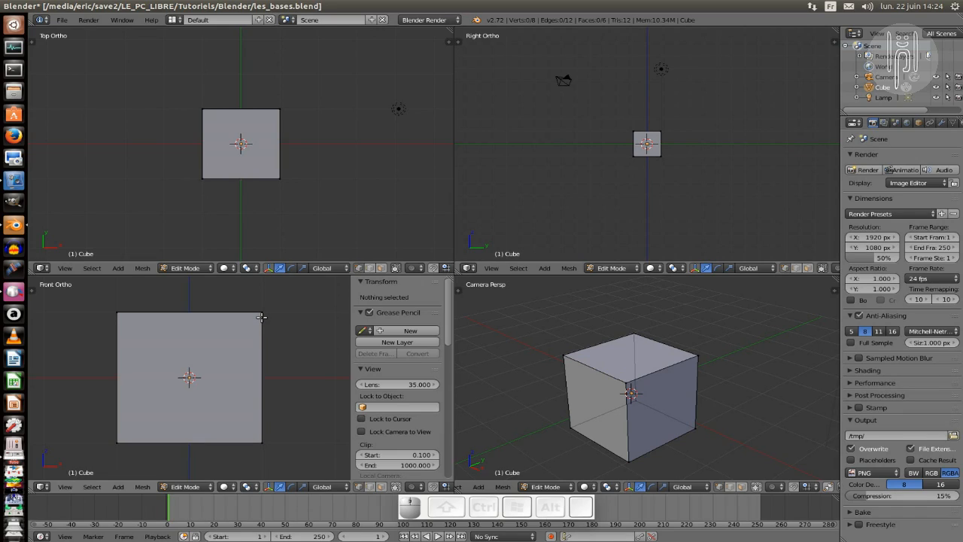
right_click(544, 352)
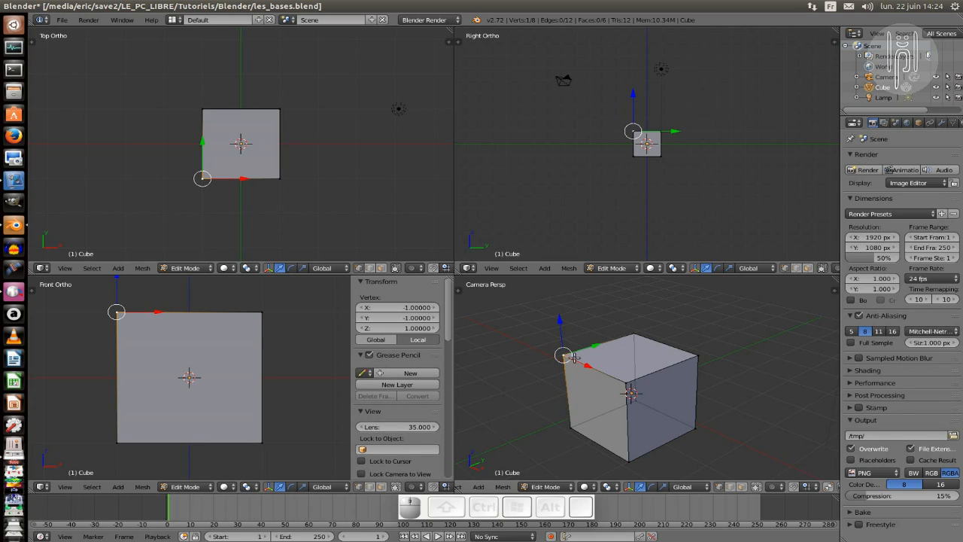
shift+right_click(631, 335)
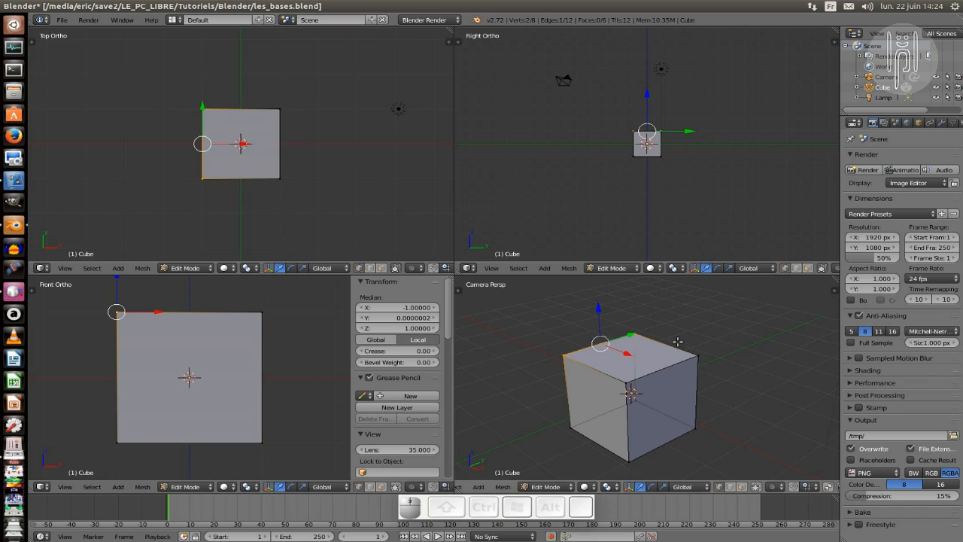
Try rotating the selected edge freely in the Camera, Front and Top viewports, cancelling each rotation.
key(r)
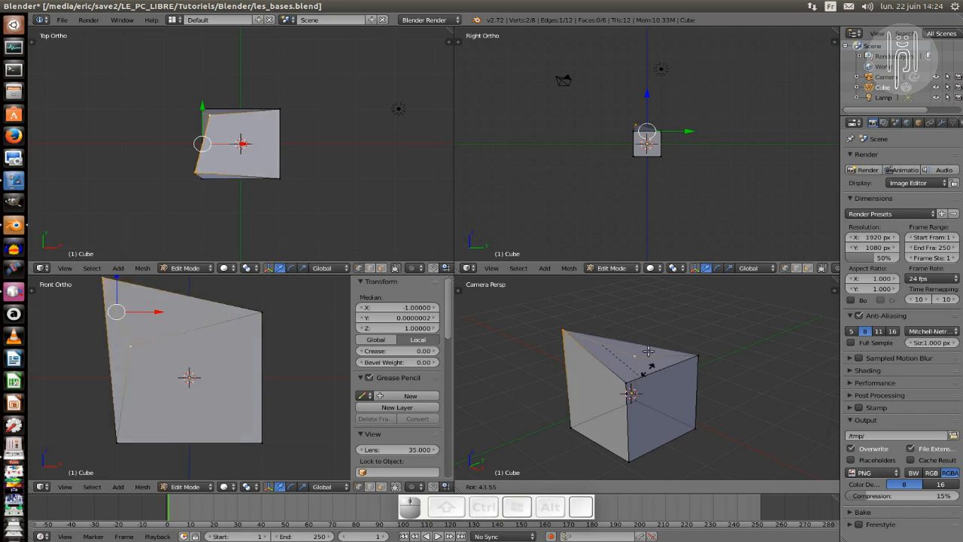
key(Escape)
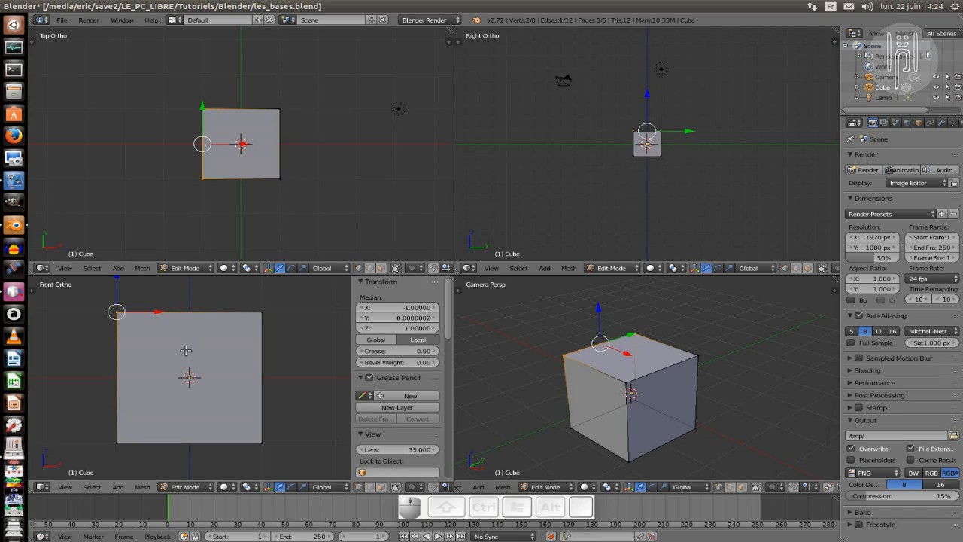
key(r)
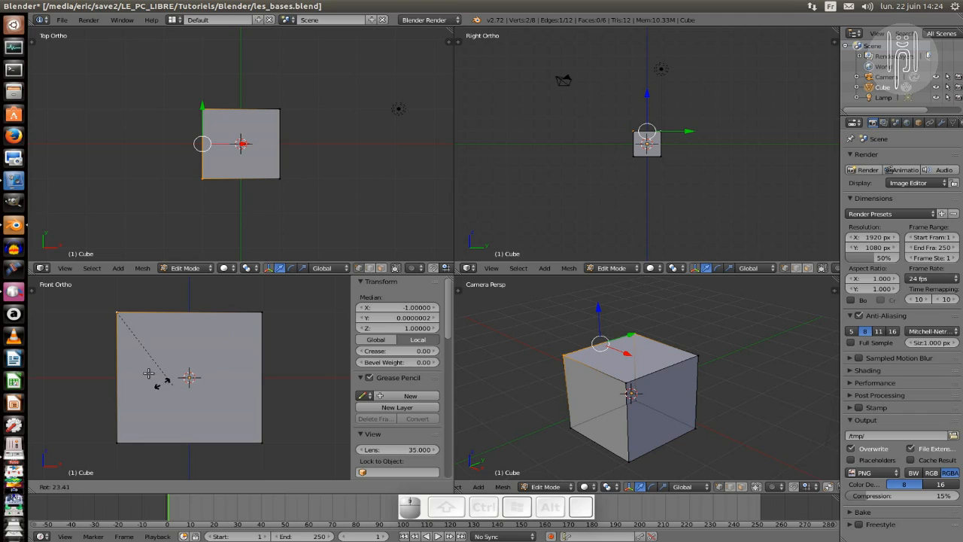
key(Escape)
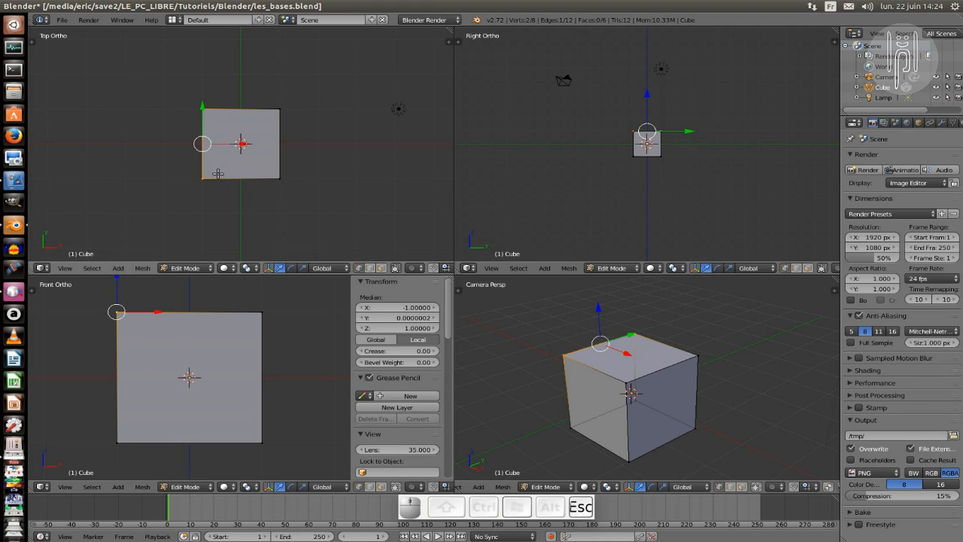
key(r)
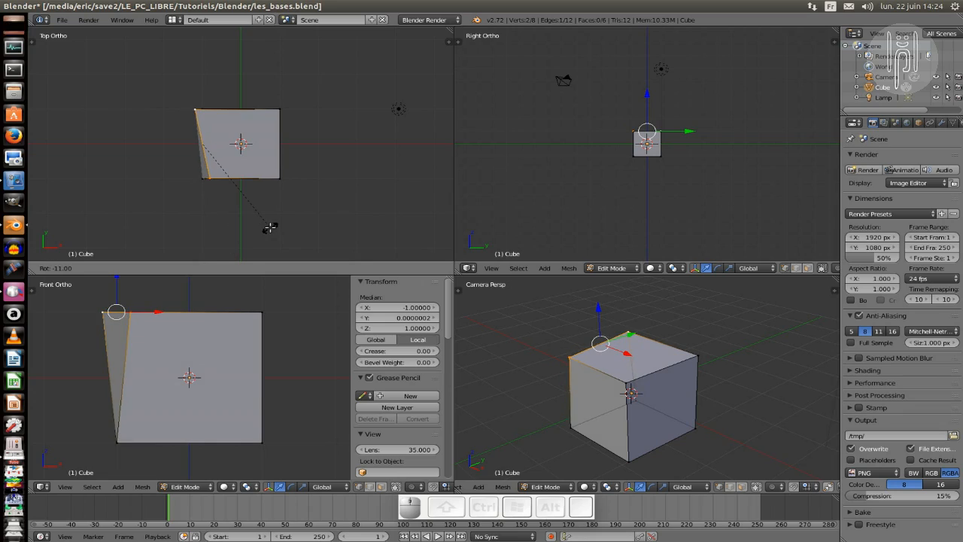
key(Escape)
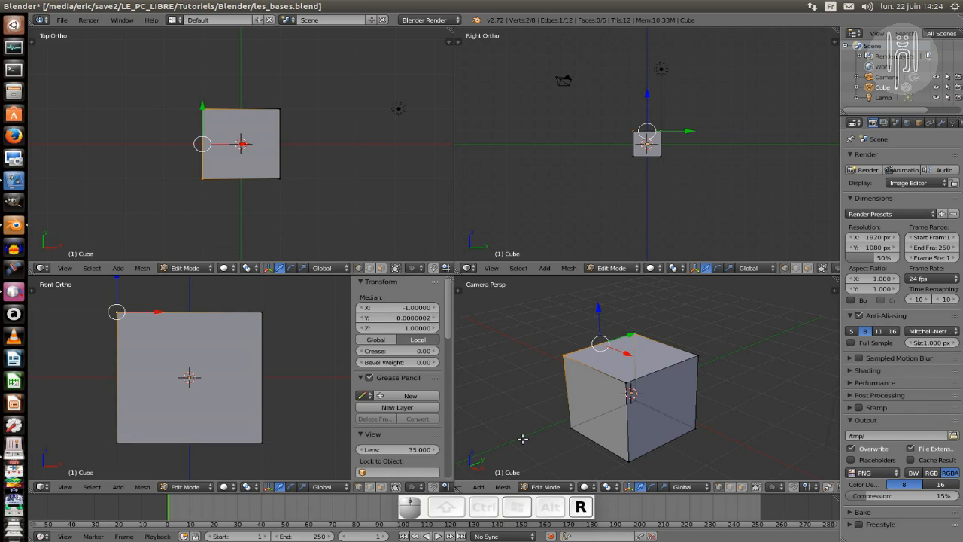
Try rotating the selected edge in the Camera viewport around global Y, Z and X, and cancel the rotation.
key(r)
key(y)
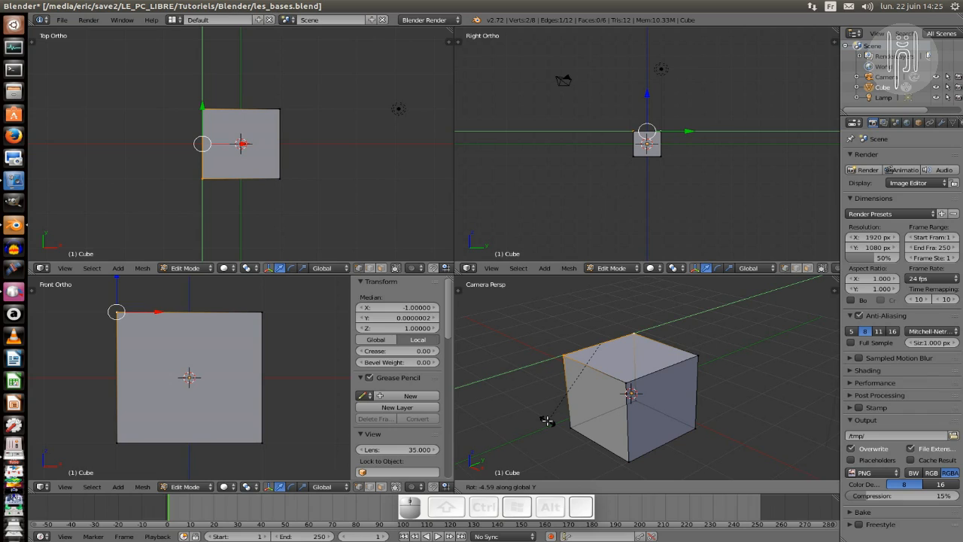
key(z)
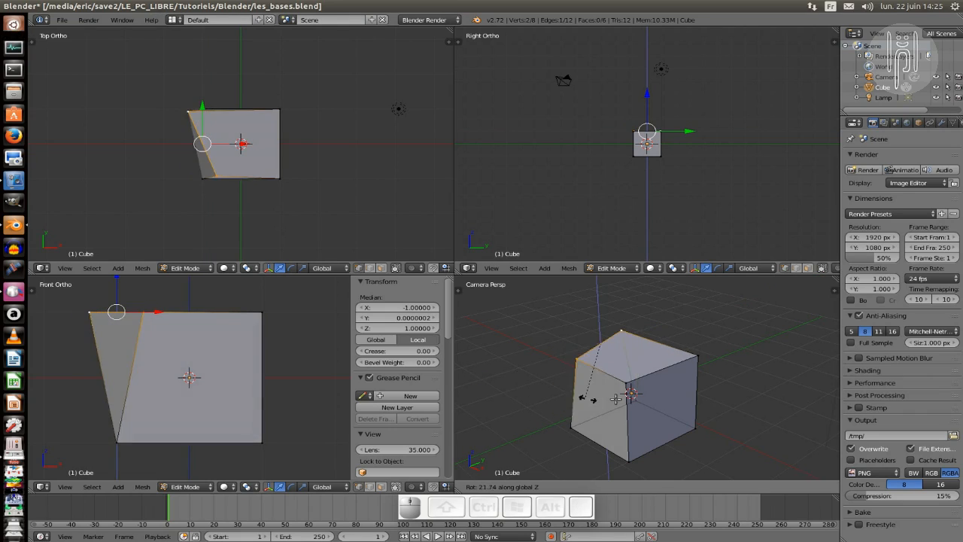
key(x)
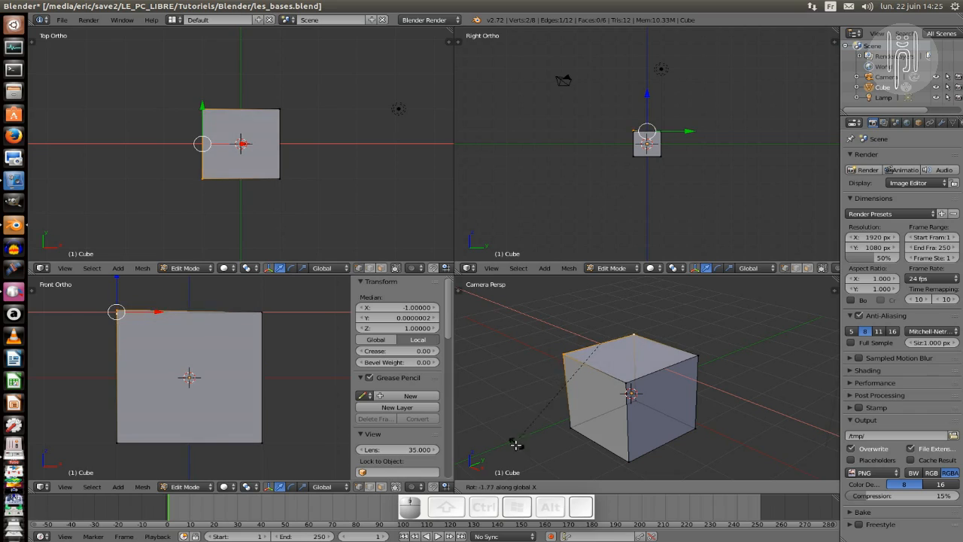
key(Escape)
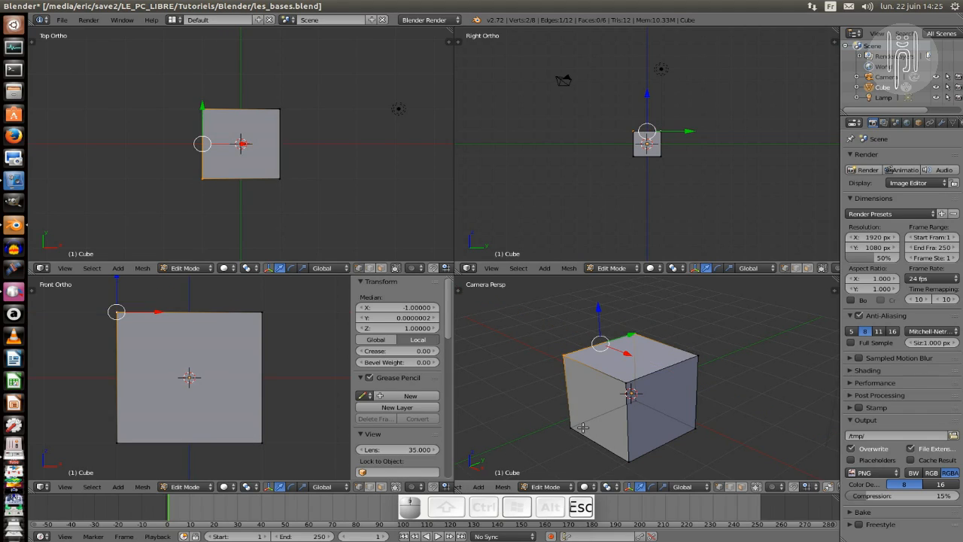
Try scaling the selected edge in the Camera viewport freely and along global X, Y and Z, and cancel the scaling.
key(s)
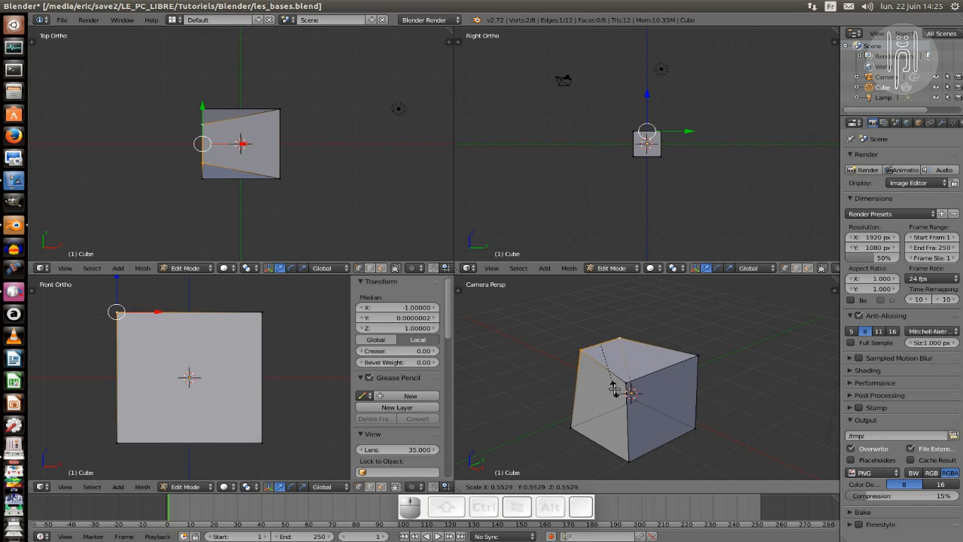
key(x)
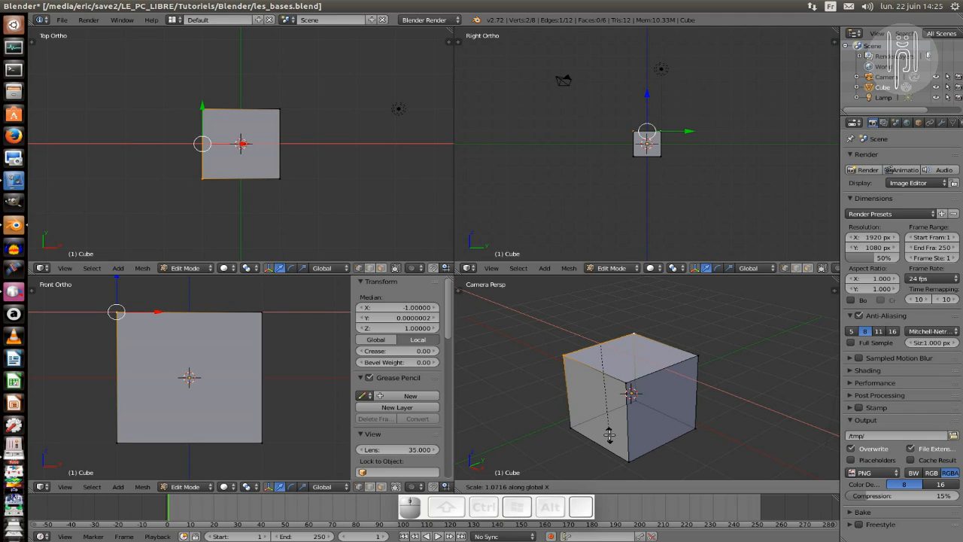
key(y)
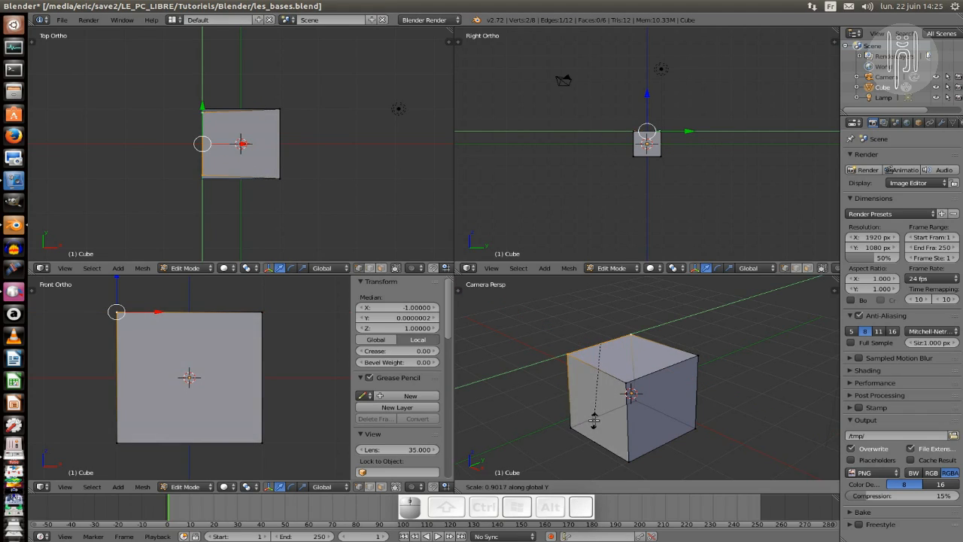
key(z)
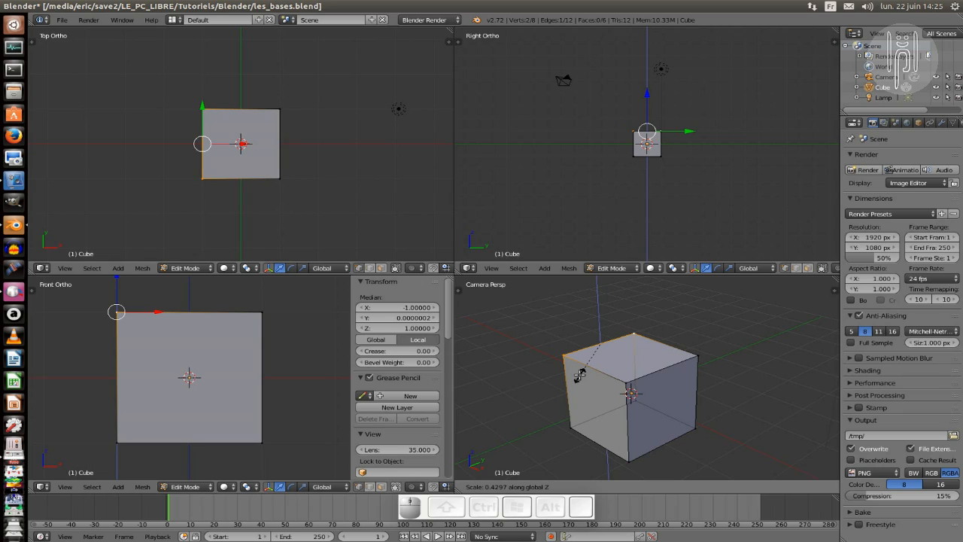
key(y)
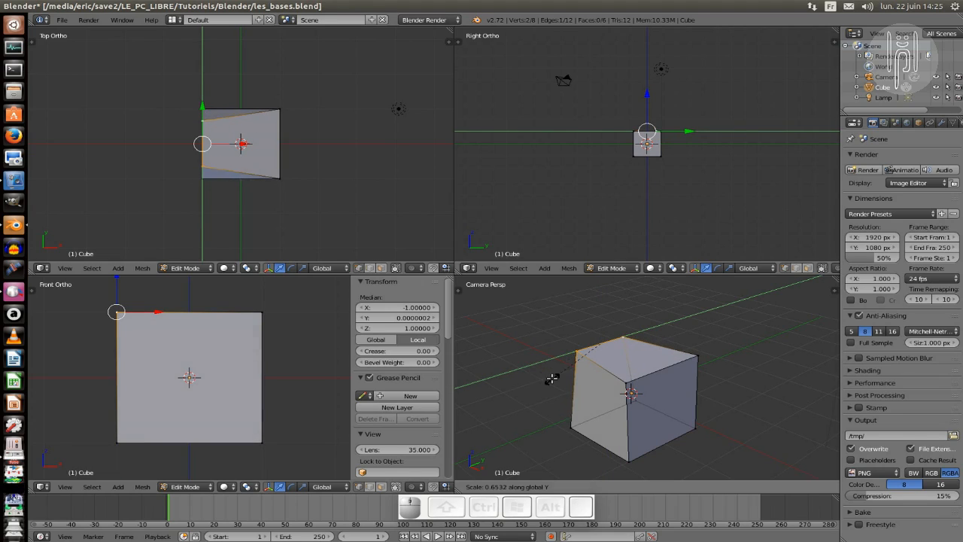
key(ctrl)
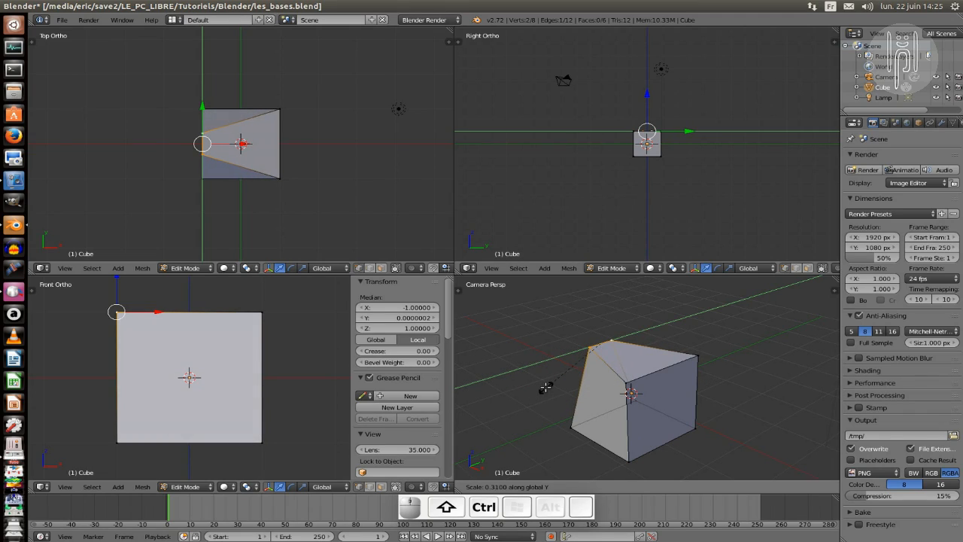
key(Escape)
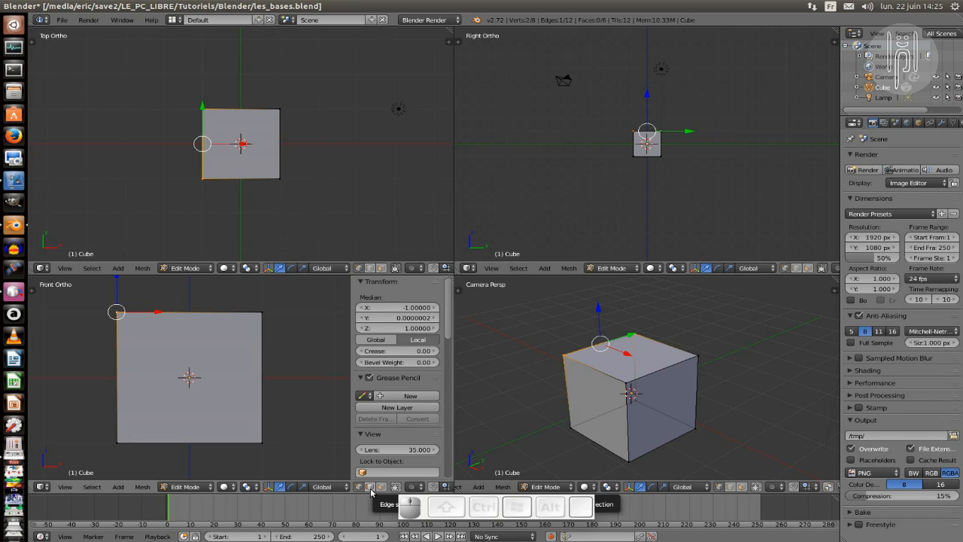
Switch to edge selection and select the cube's upper-right front edge in the Camera viewport.
click(369, 269)
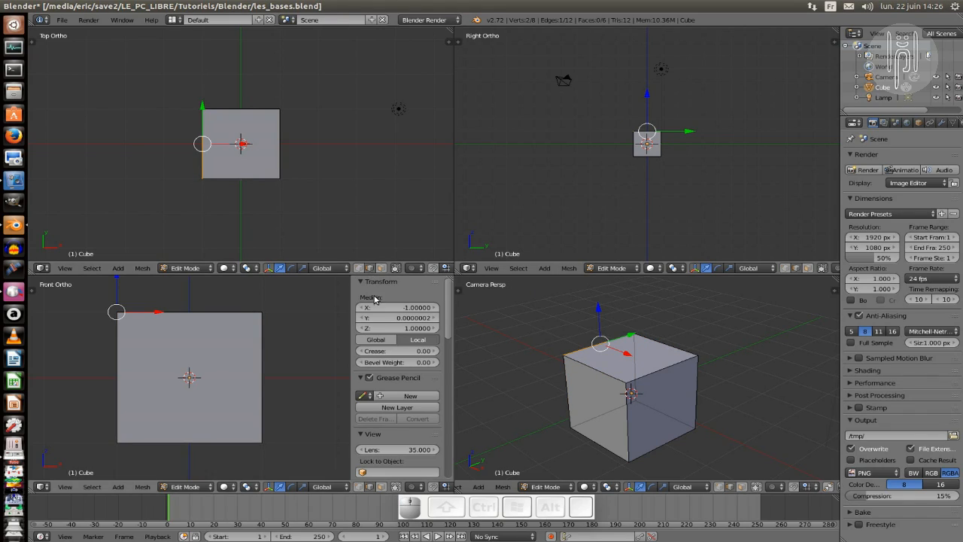
right_click(601, 369)
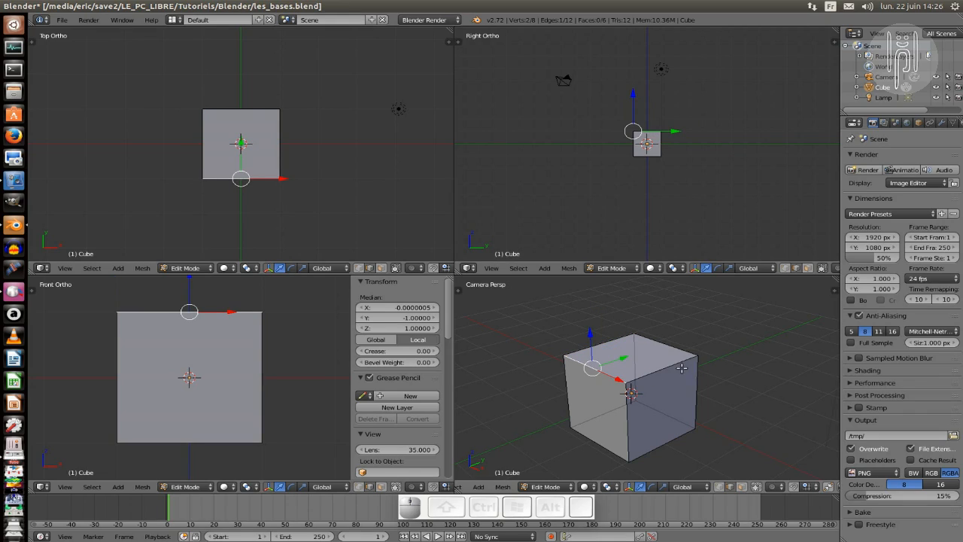
right_click(659, 368)
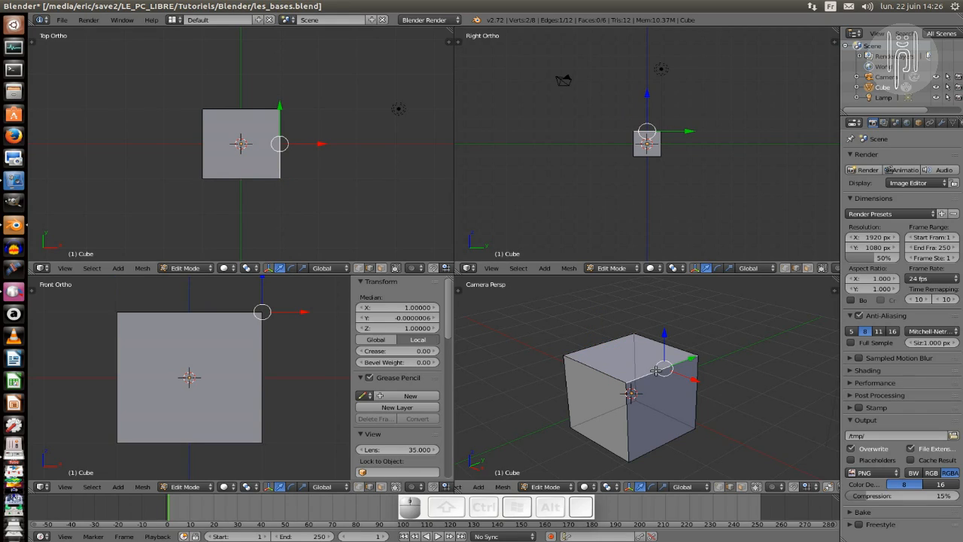
Try moving and rotating the upper-right front edge freely in the Camera viewport, cancelling each transform.
key(g)
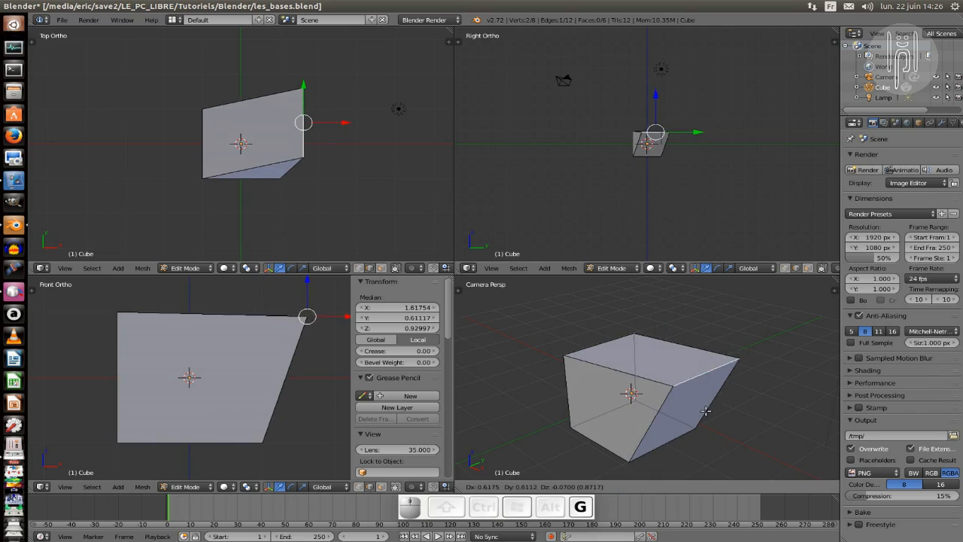
key(Escape)
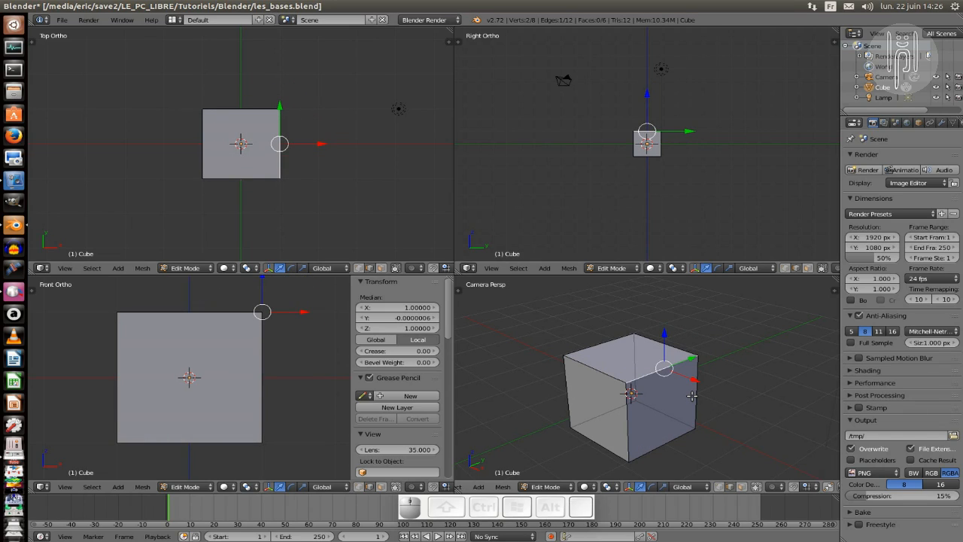
key(r)
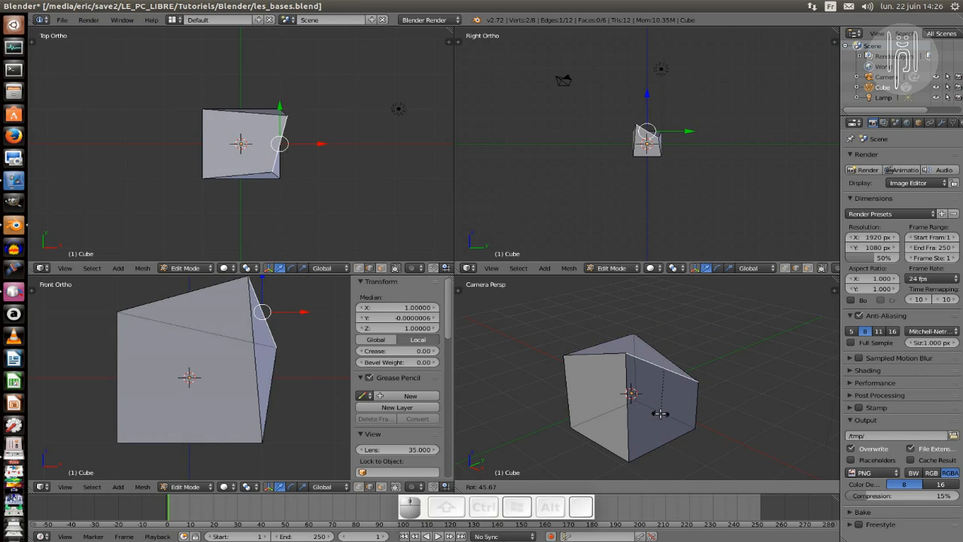
key(Escape)
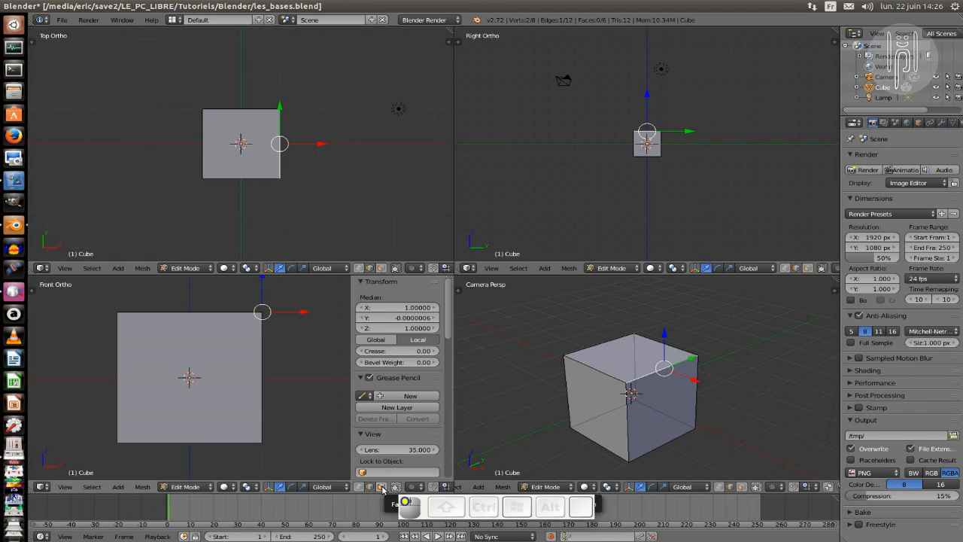
Switch to face selection, select only the cube's right front face, and try scaling it freely before cancelling.
key(a)
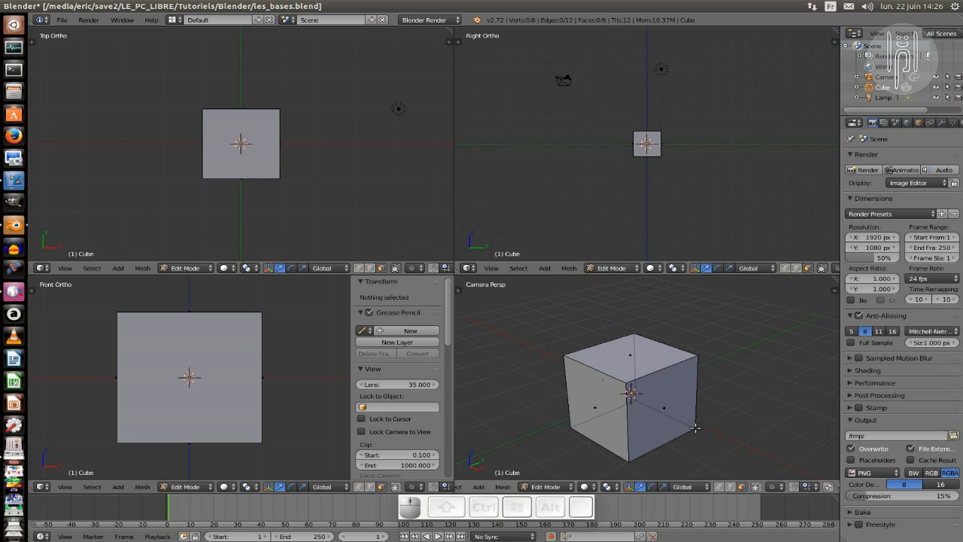
right_click(673, 416)
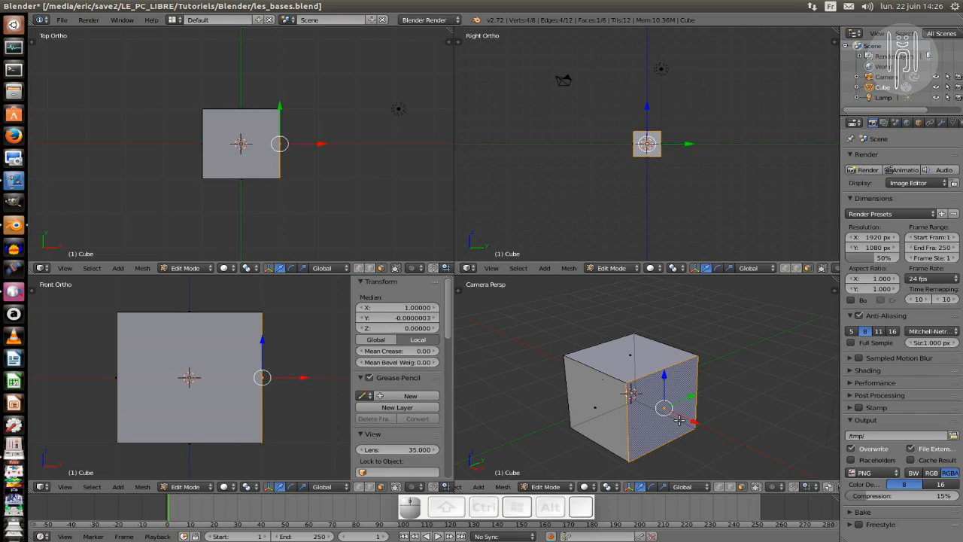
key(s)
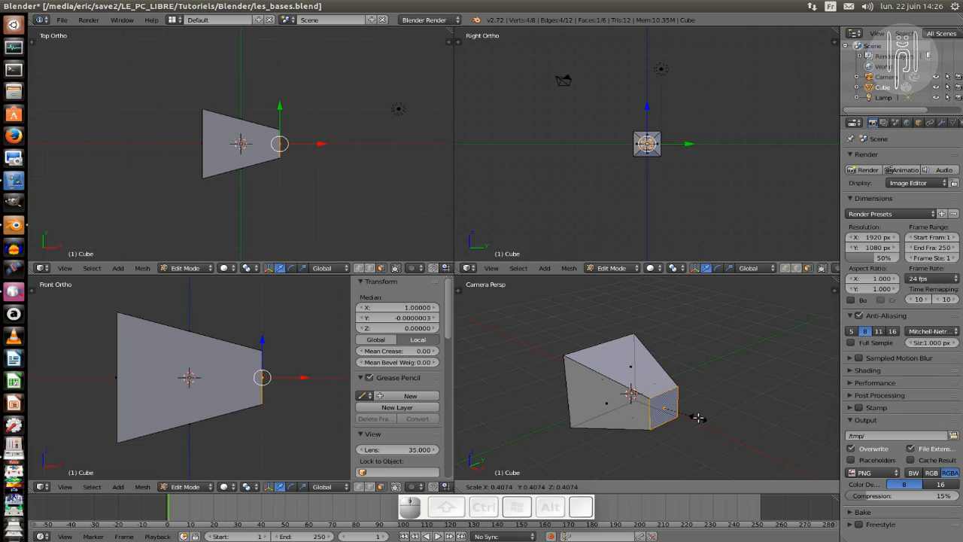
key(Escape)
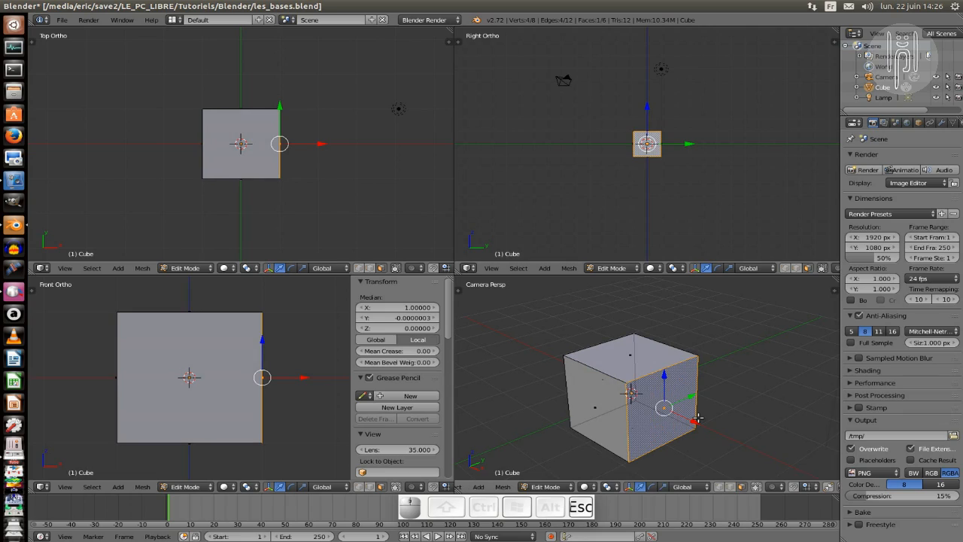
Add the cube's left front face to the selection, try scaling both faces freely, and cancel.
shift+right_click(590, 414)
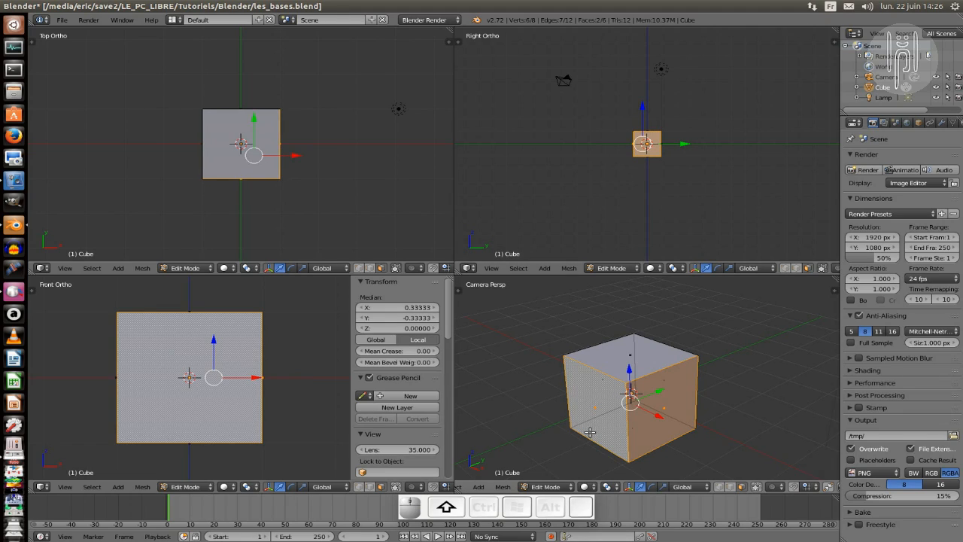
key(s)
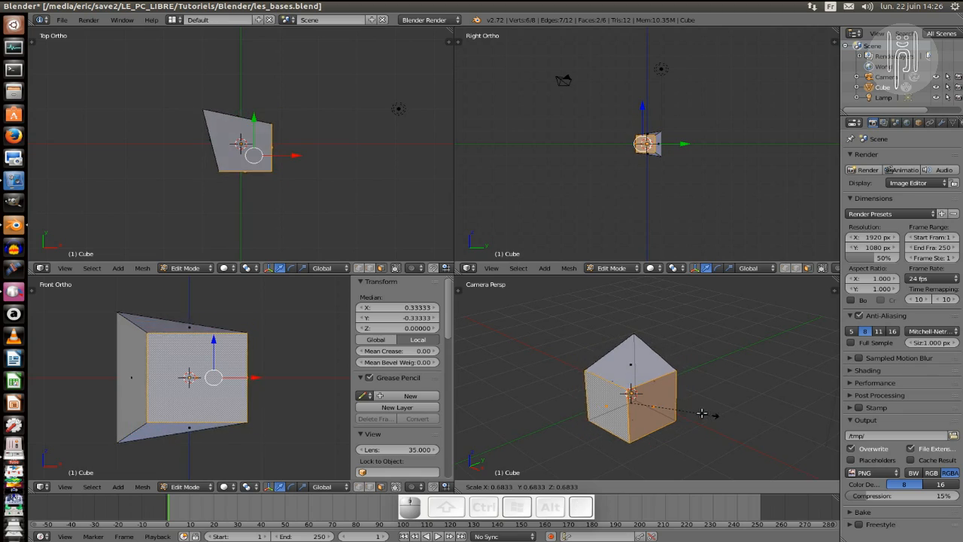
key(Escape)
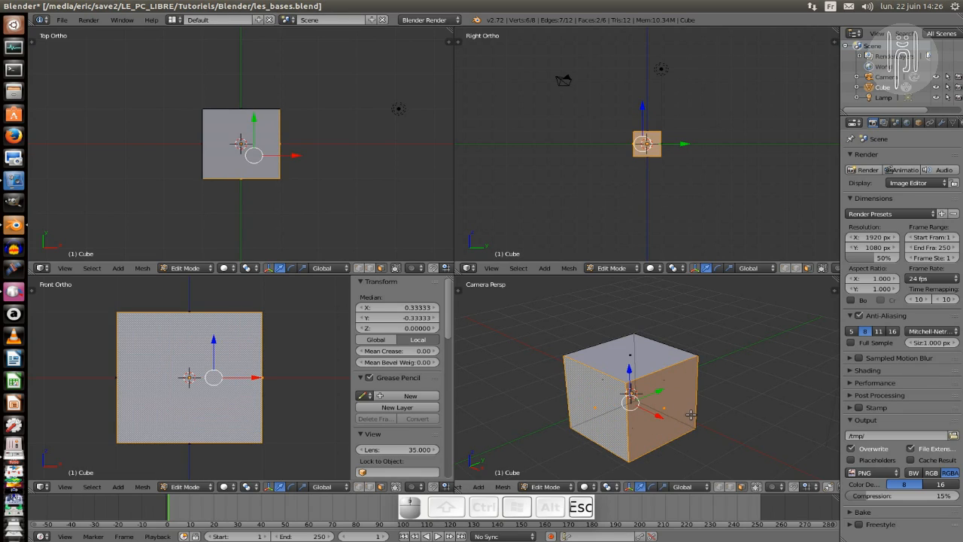
Try rotating the two selected faces freely and around global X in the Camera viewport, and cancel.
key(r)
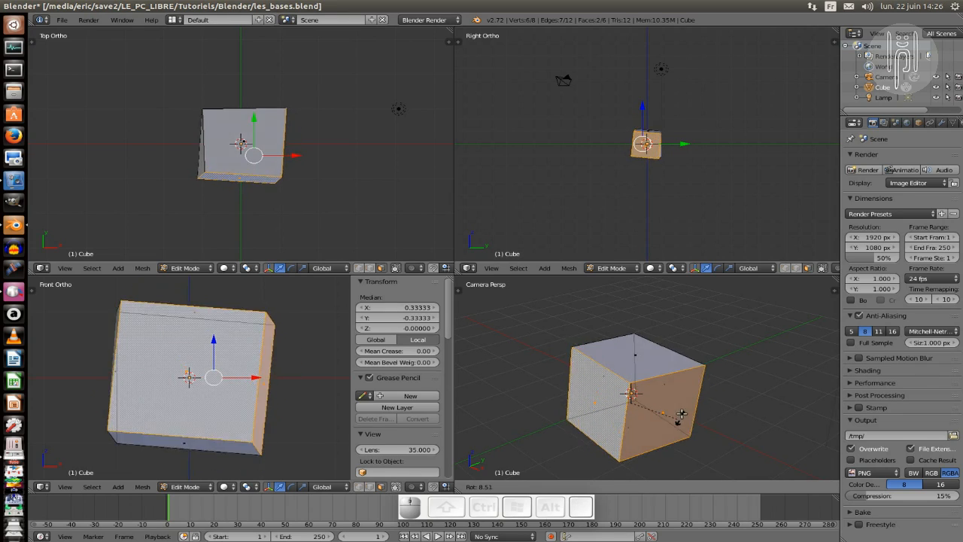
key(x)
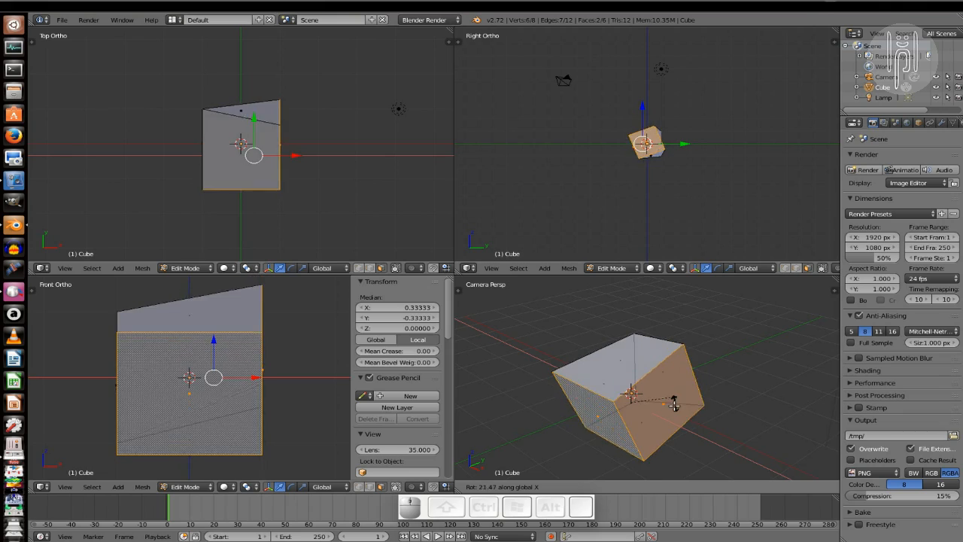
key(Escape)
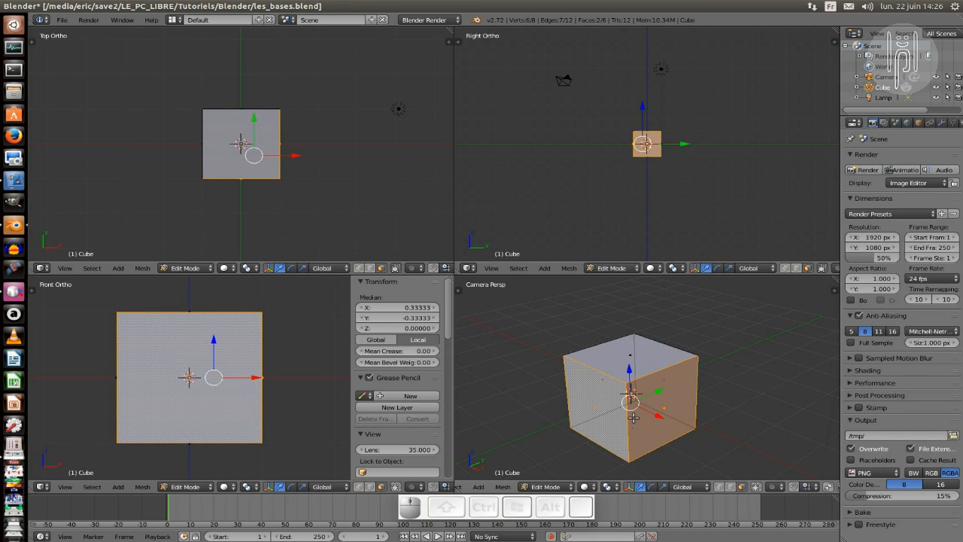
Leave Edit Mode, look at the available interaction modes, and switch the cube to Edit Mode and back to Object Mode.
key(Tab)
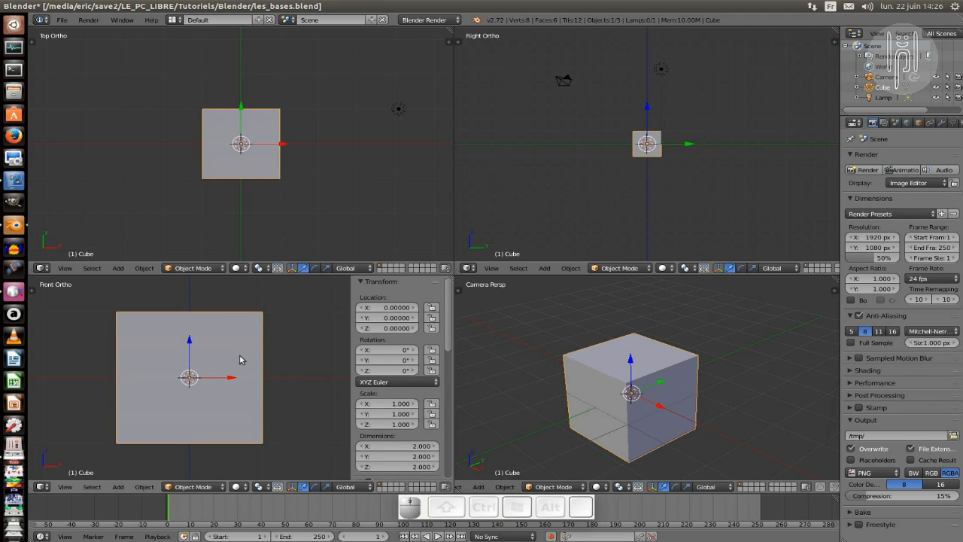
scroll(238, 359, down, 4)
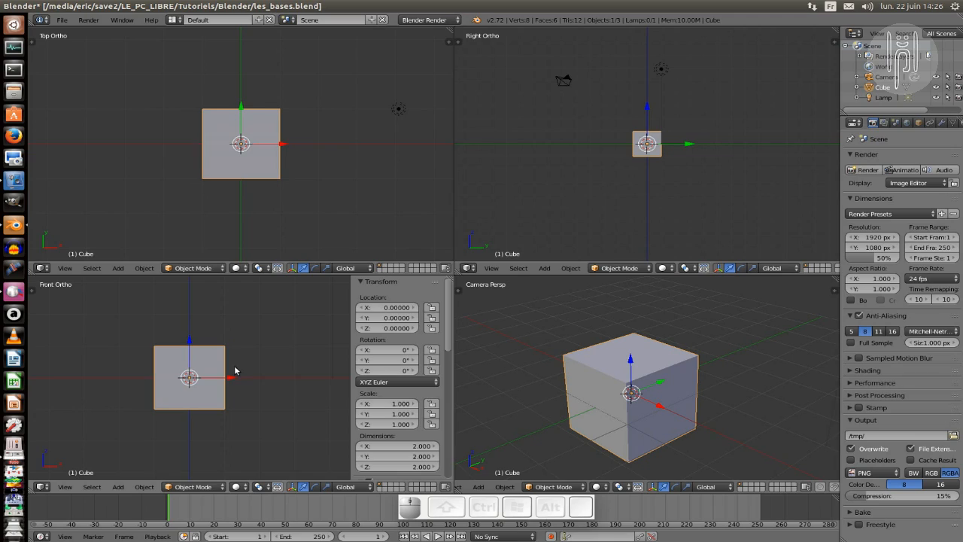
click(197, 490)
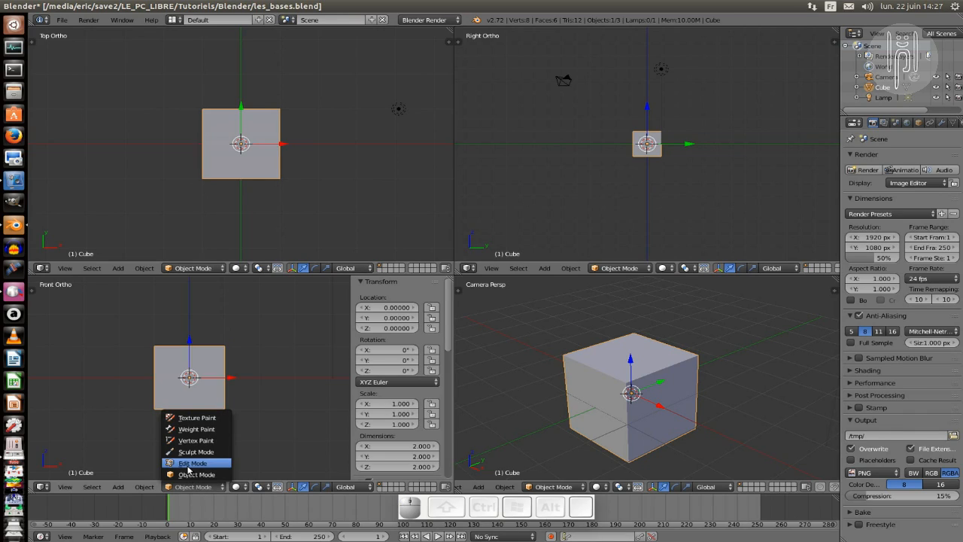
click(177, 473)
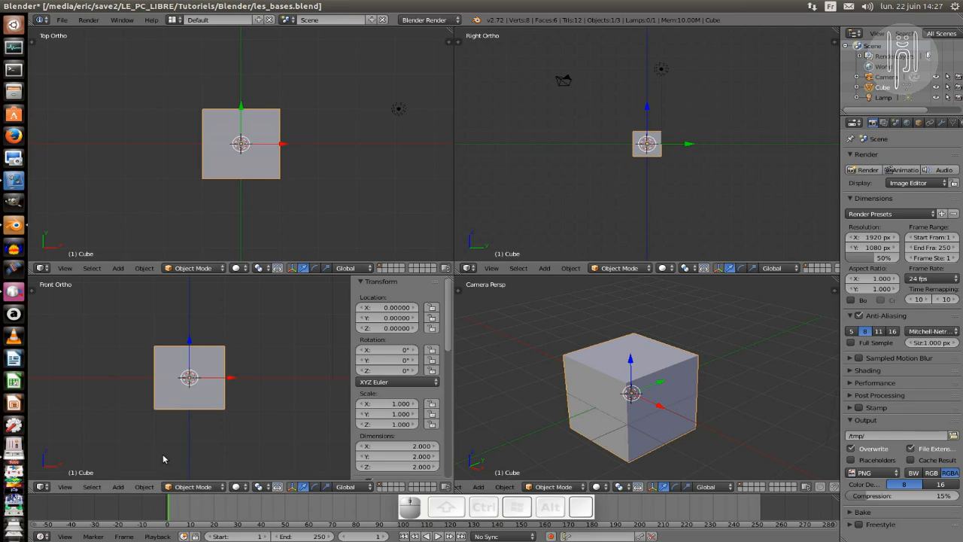
key(Tab)
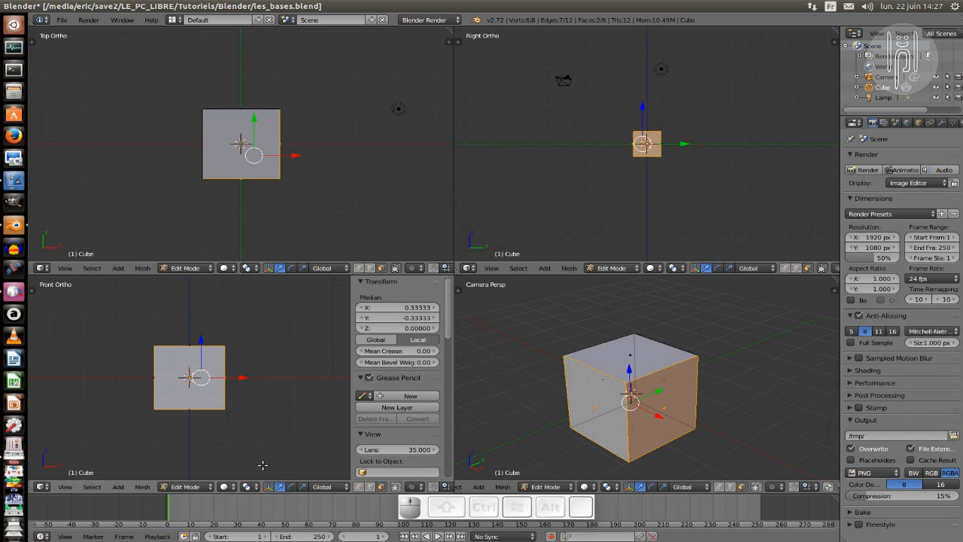
key(Tab)
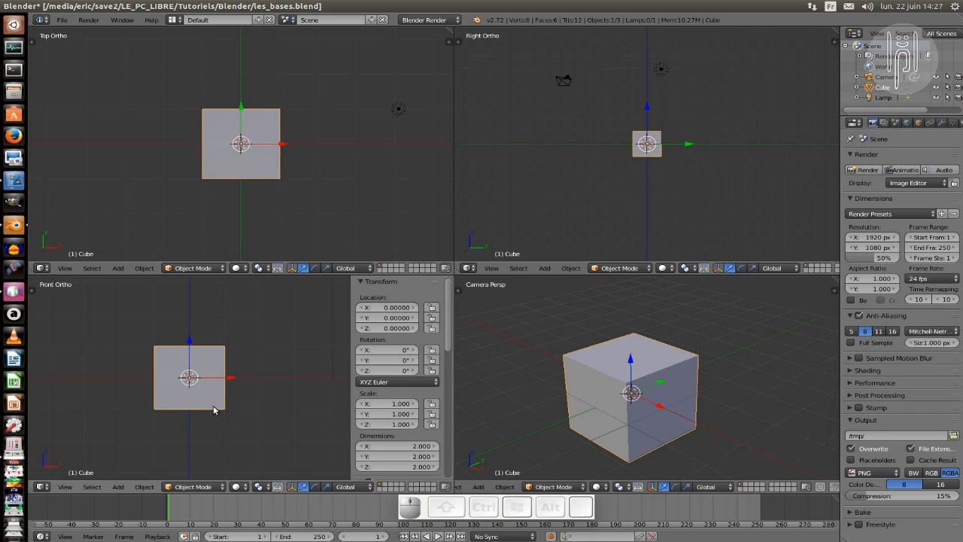
Add a plane mesh to the scene in Object Mode from the Front viewport.
key(shift+a)
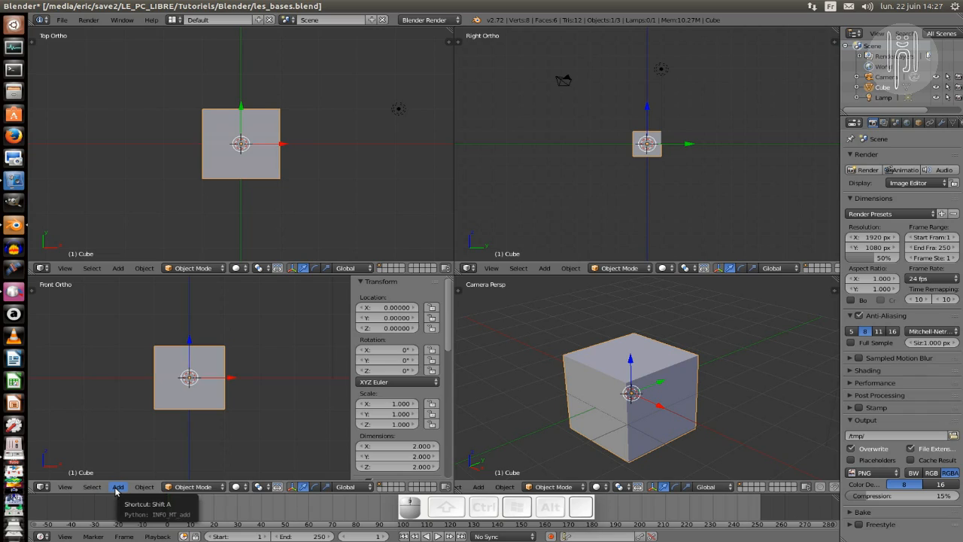
key(shift+a)
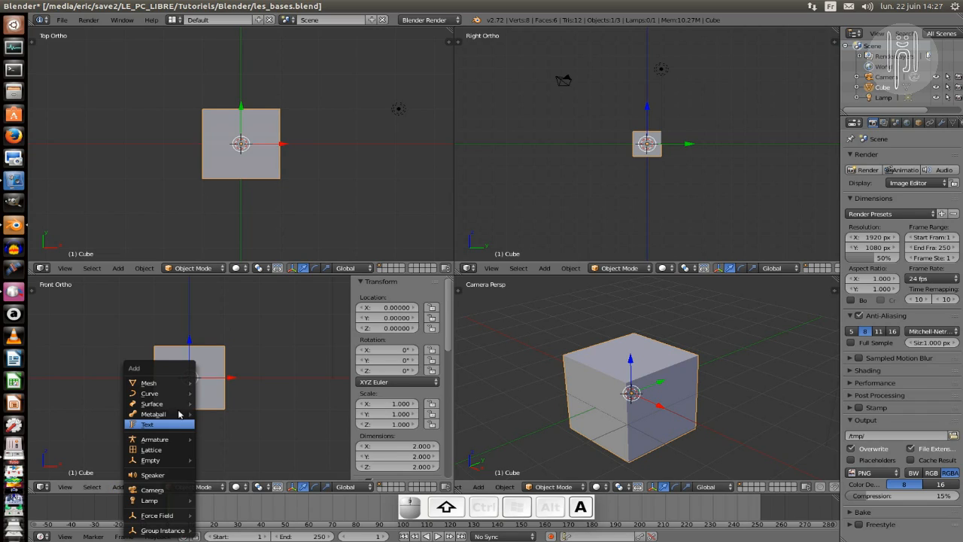
mouse_move(167, 390)
click(225, 383)
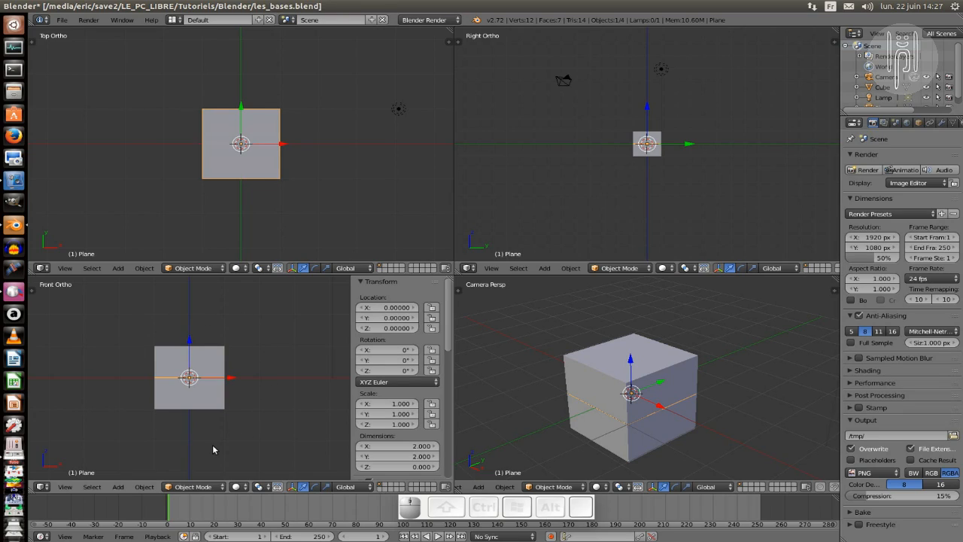
Toggle the Front viewport between wireframe and solid shading, finishing in wireframe.
key(z)
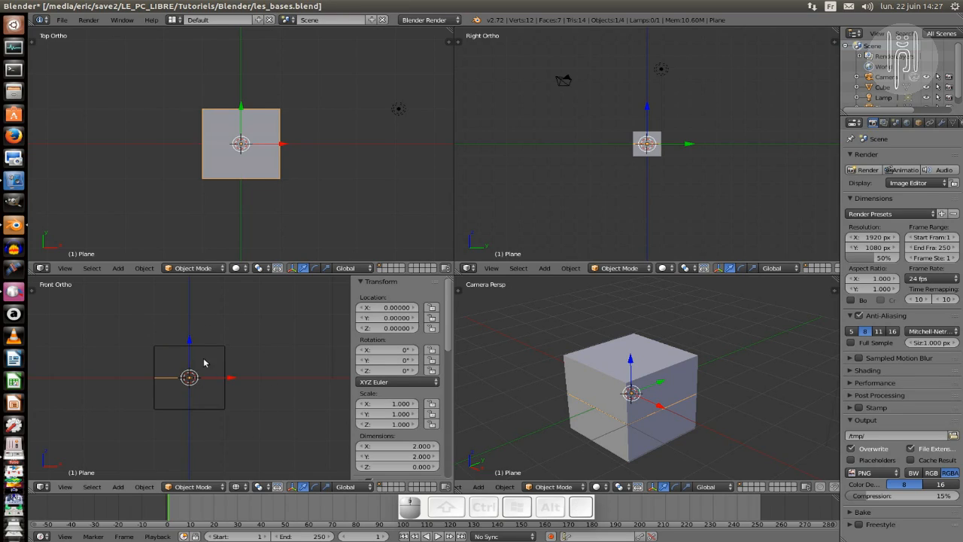
key(z)
key(z)
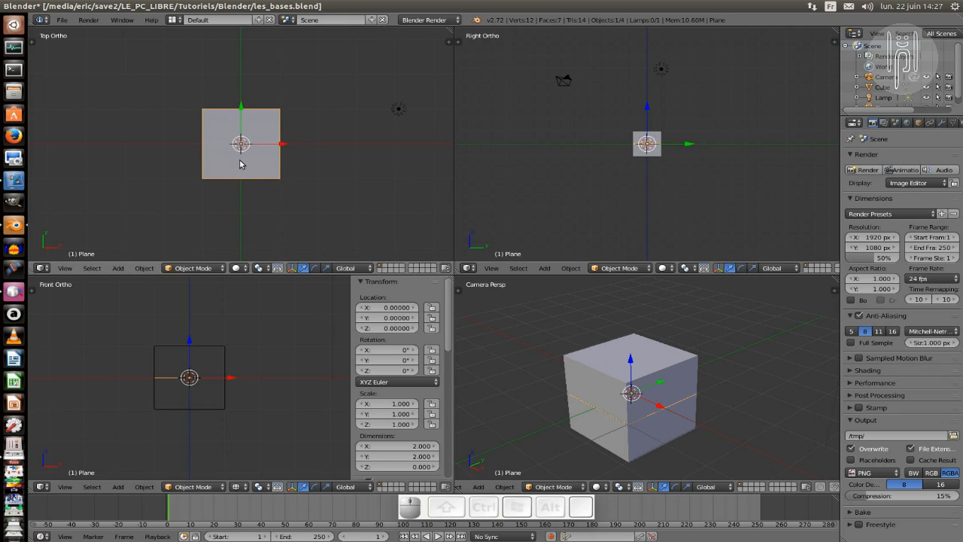
Switch the Top and Right viewports to wireframe shading.
key(z)
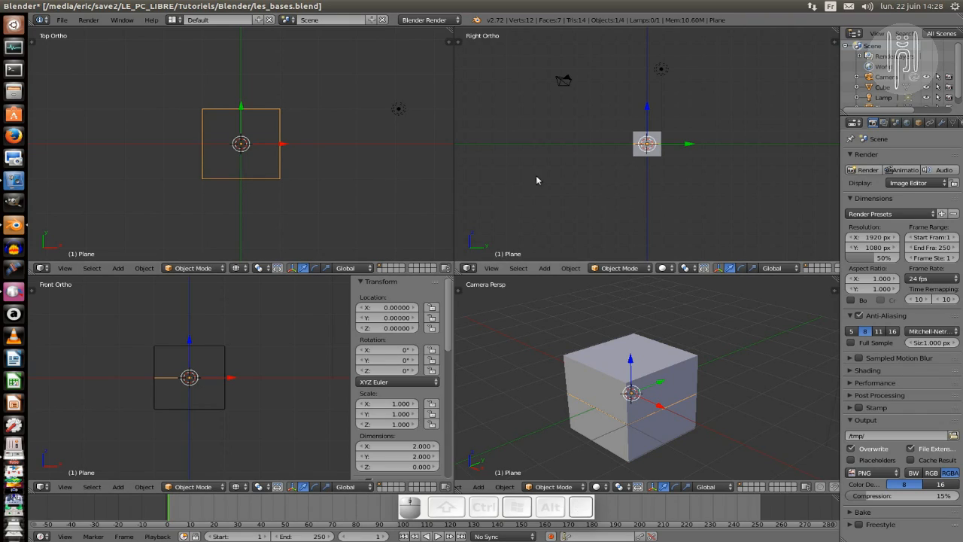
key(z)
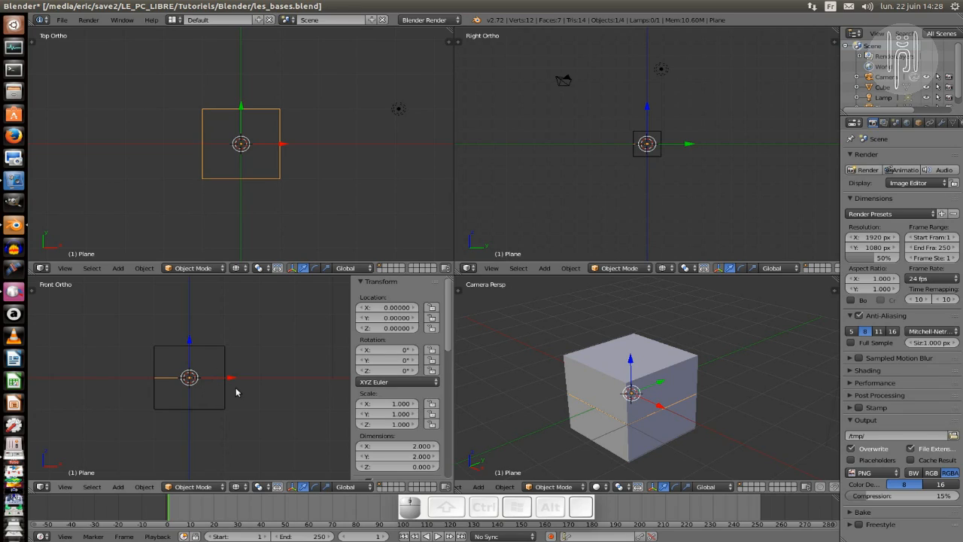
Try rotating the plane 90° around global X in the Front viewport, once with increment snapping and once with an exact angle.
key(r)
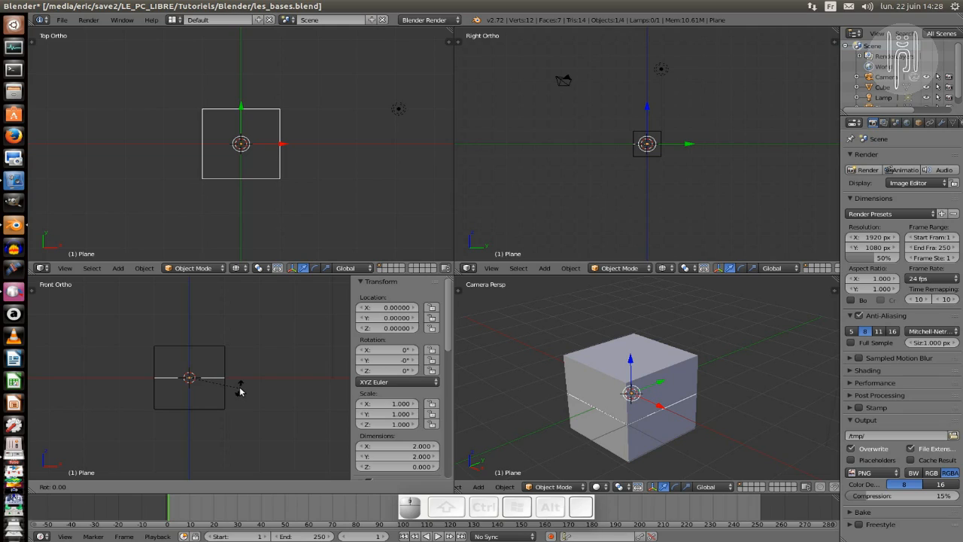
key(x)
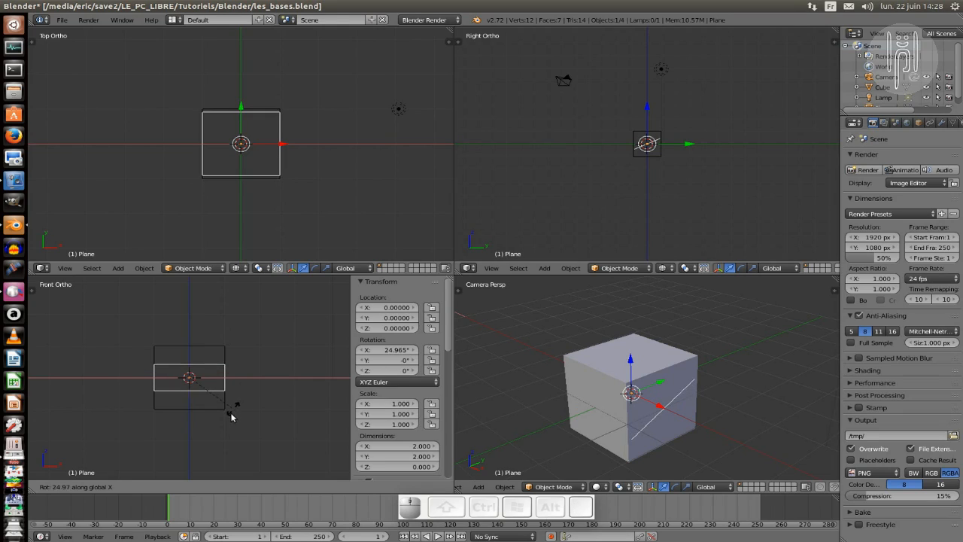
key(ctrl)
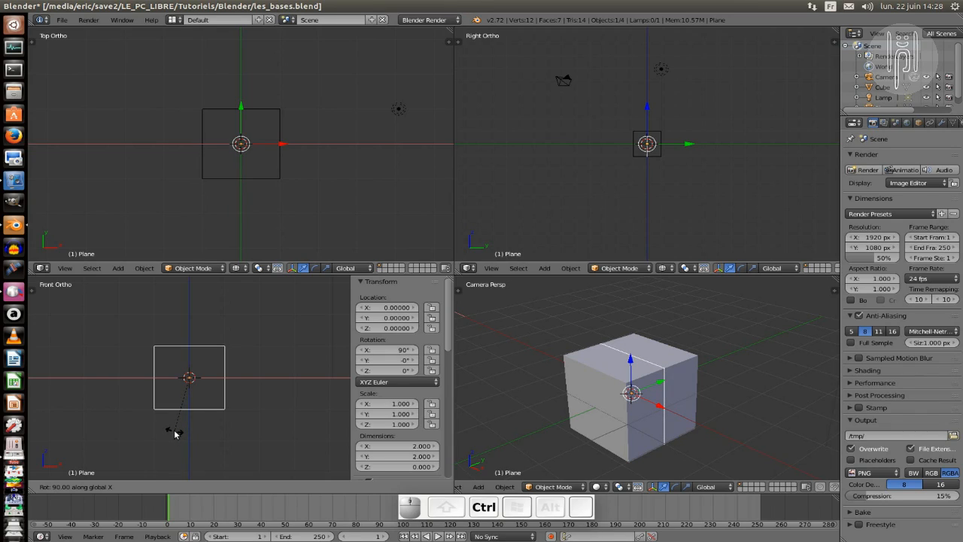
key(Escape)
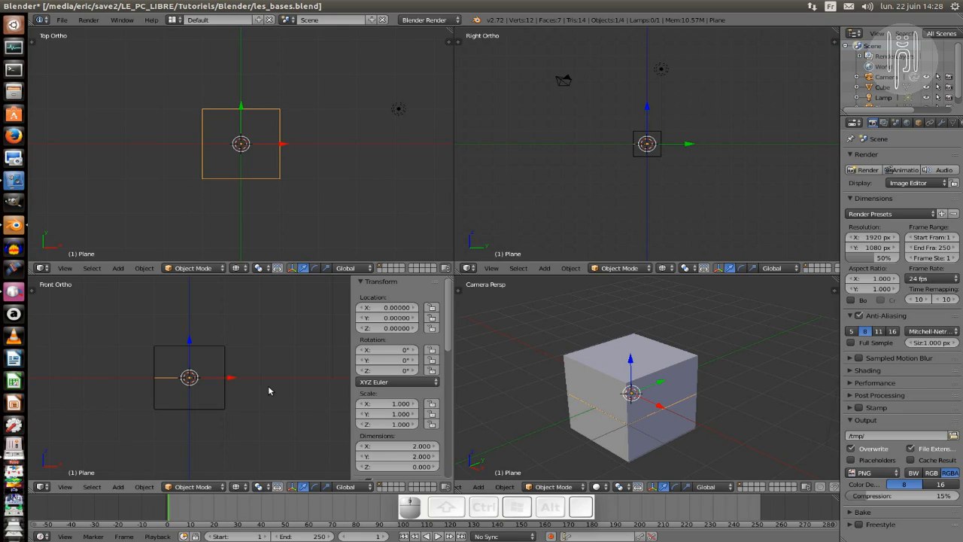
key(r)
key(x)
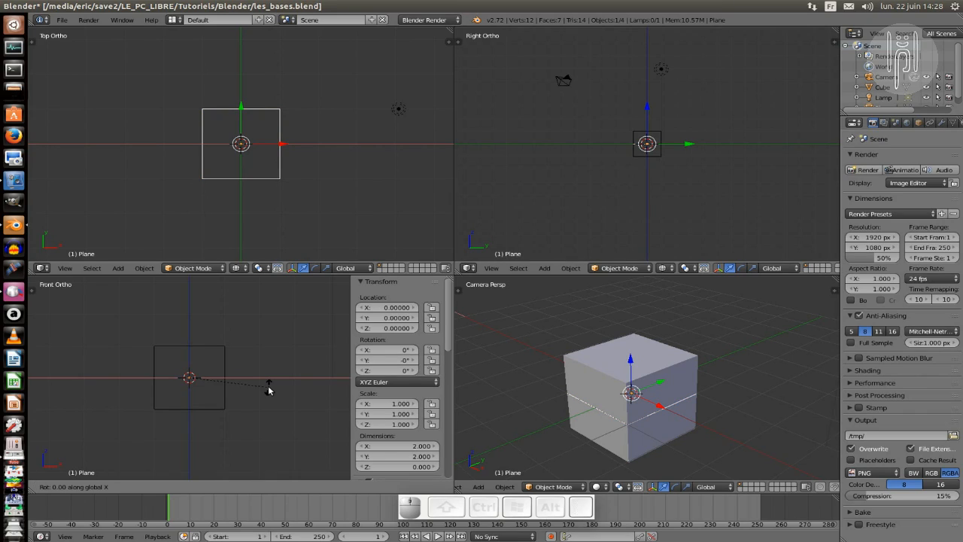
text(90)
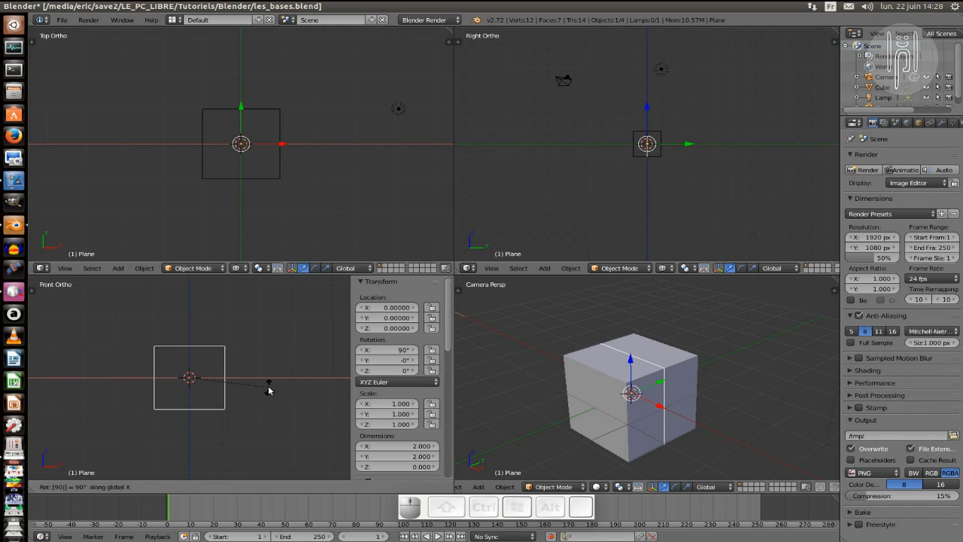
key(Escape)
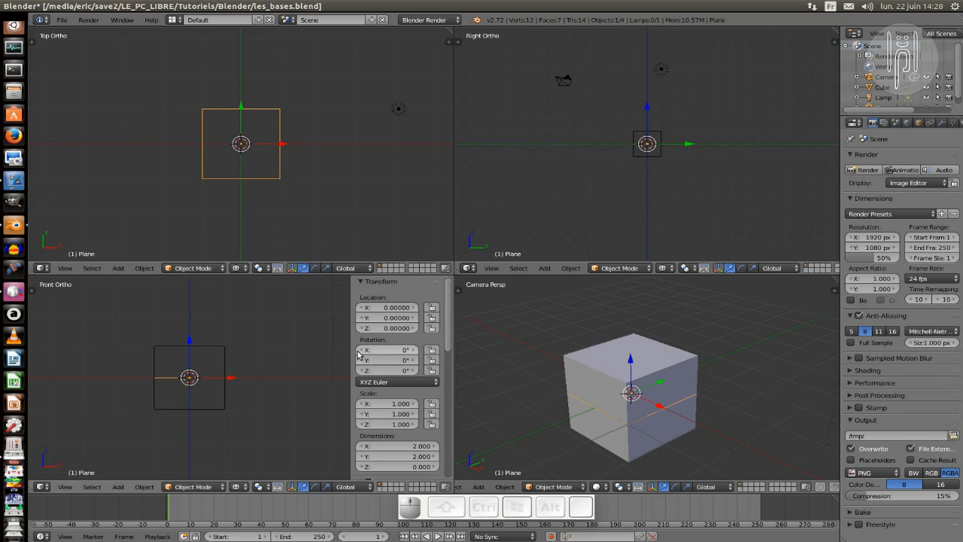
Set the plane's X rotation to 90° in its transform properties.
click(399, 349)
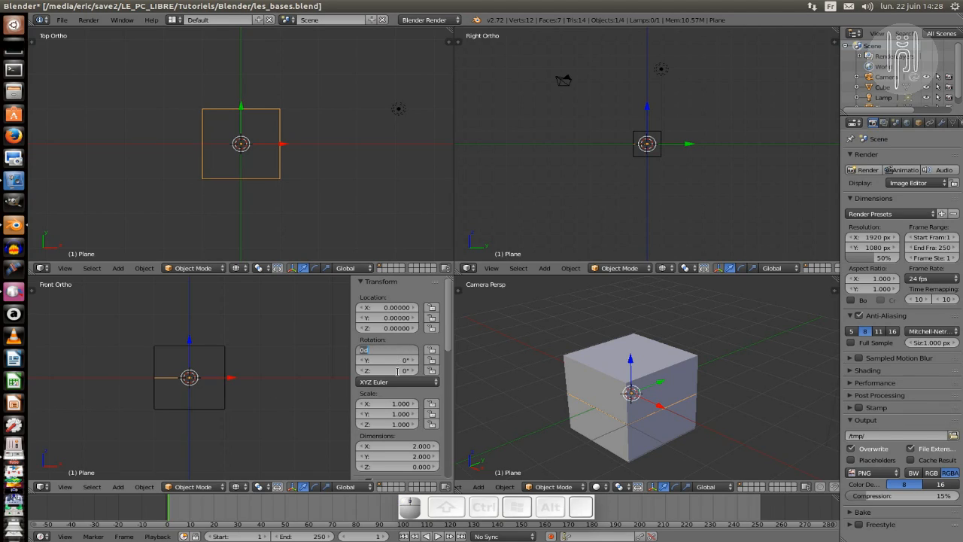
text(90)
key(Return)
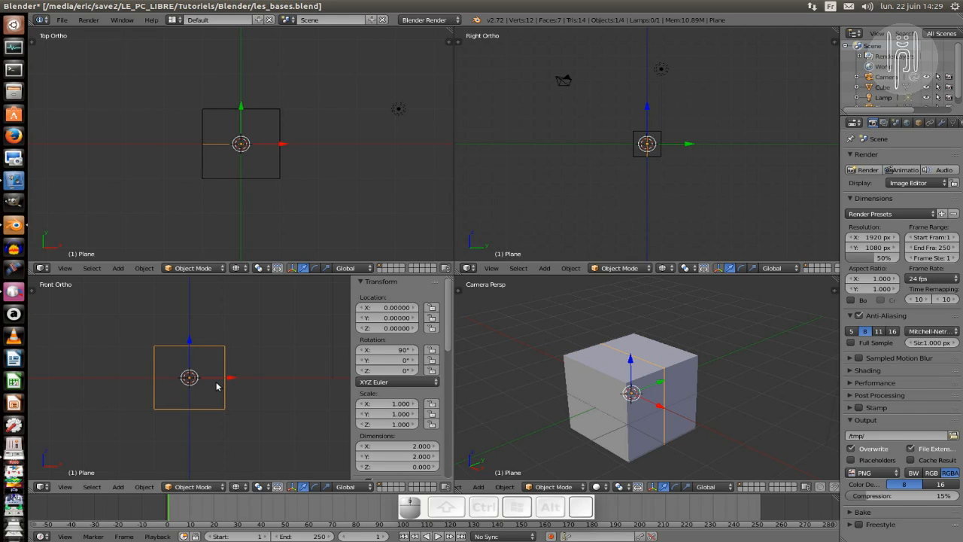
Move the plane 3 units along global X with snapping, and show the perspective viewport through the camera.
key(g)
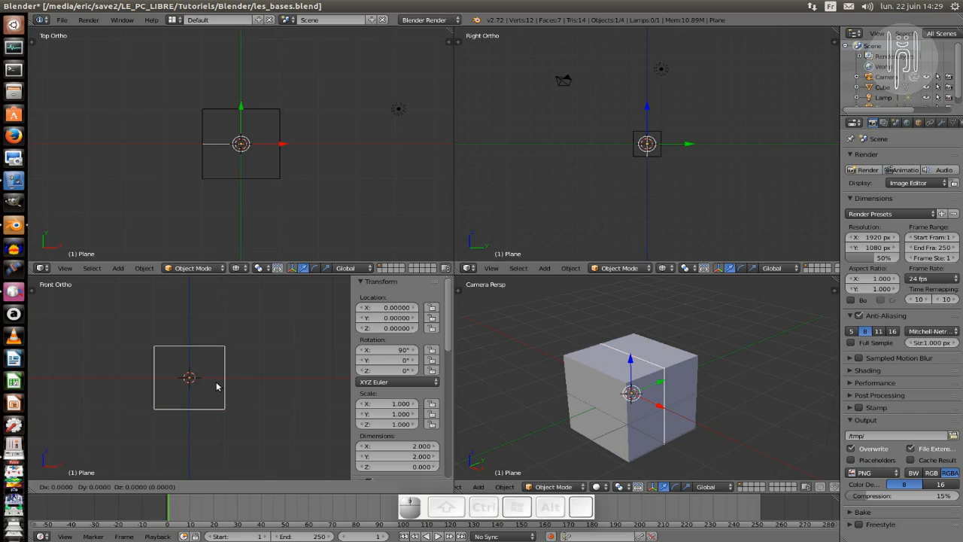
key(x)
key(ctrl)
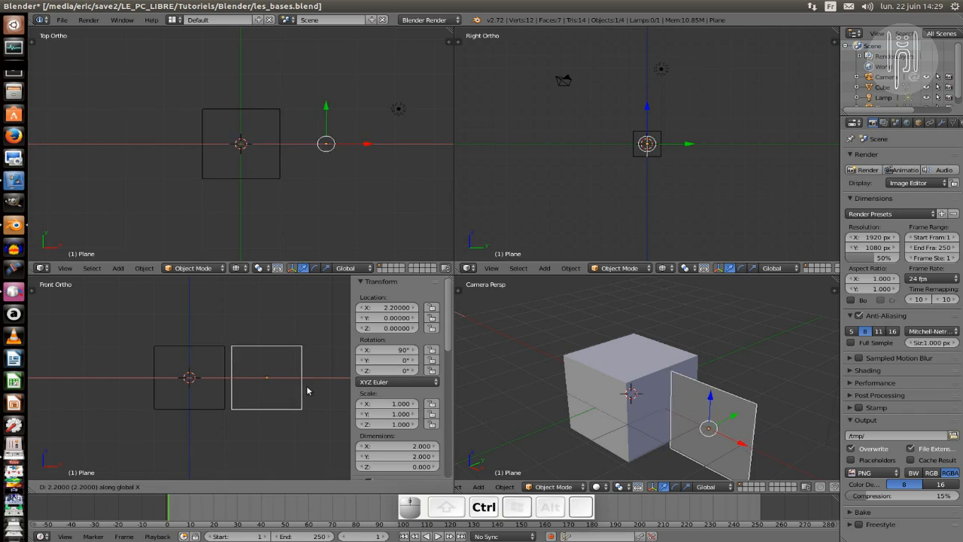
click(321, 388)
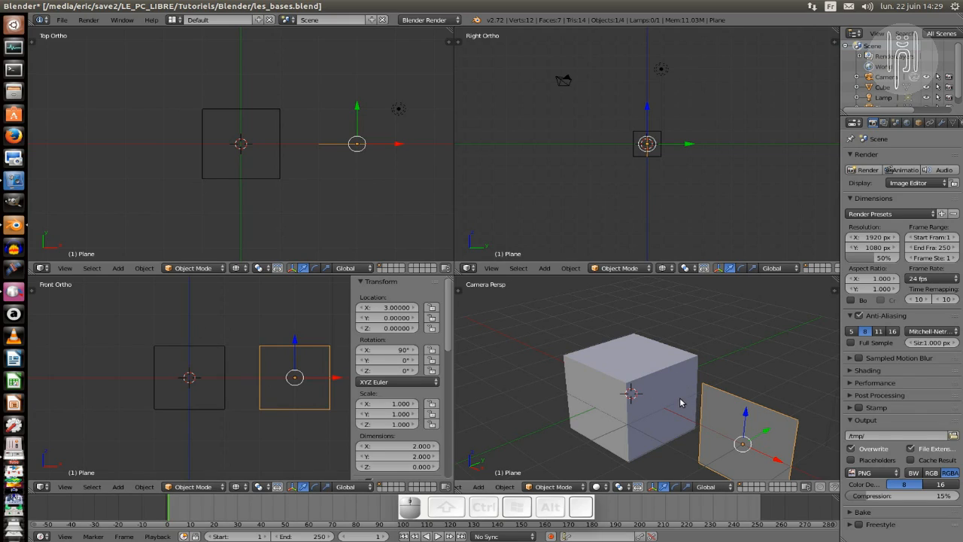
key(KP_0)
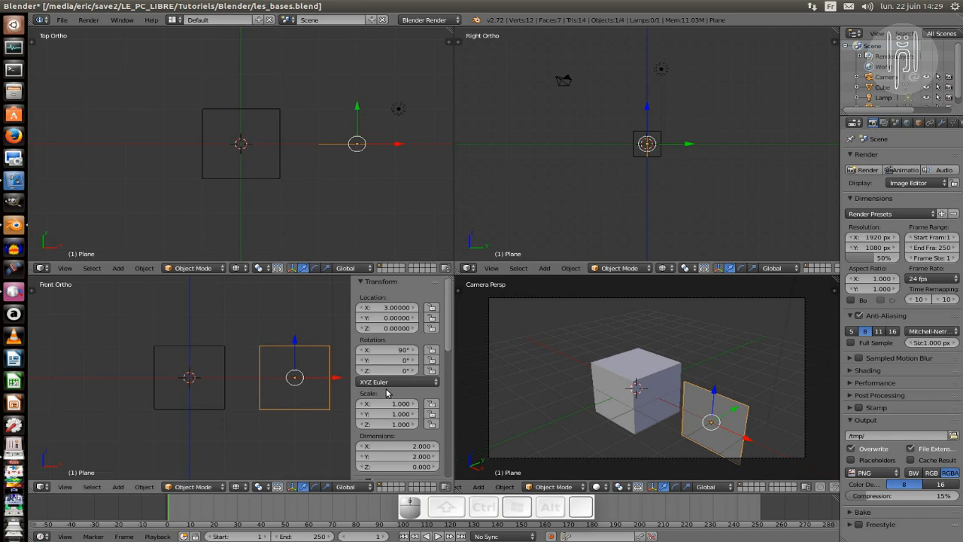
Try moving the plane freely in the Front viewport.
key(g)
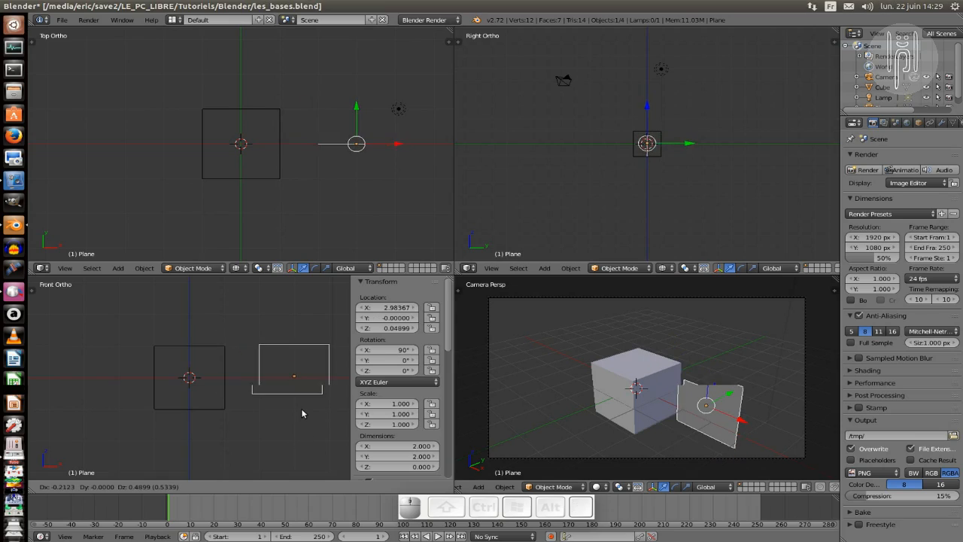
key(Escape)
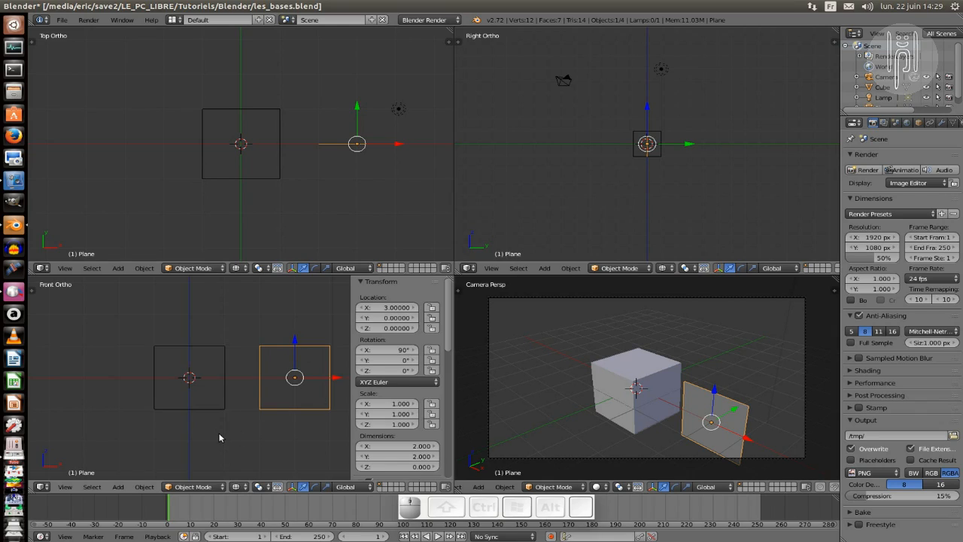
Enter Edit Mode on the plane and add a UV sphere to its mesh.
key(Tab)
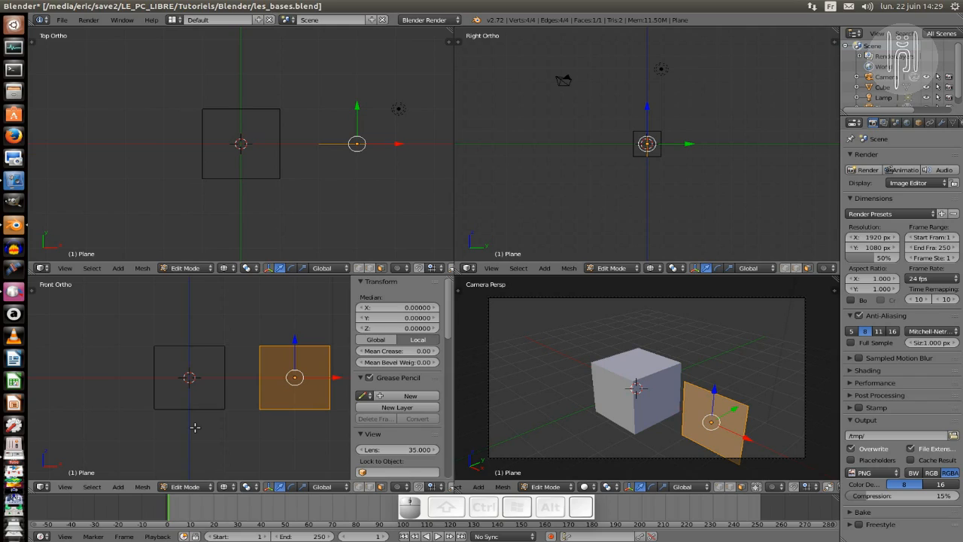
key(shift+a)
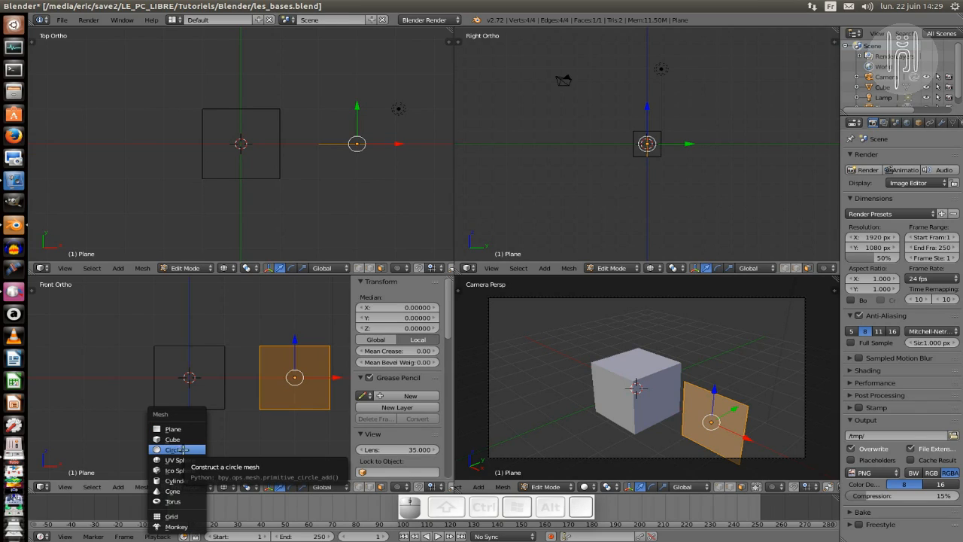
click(185, 460)
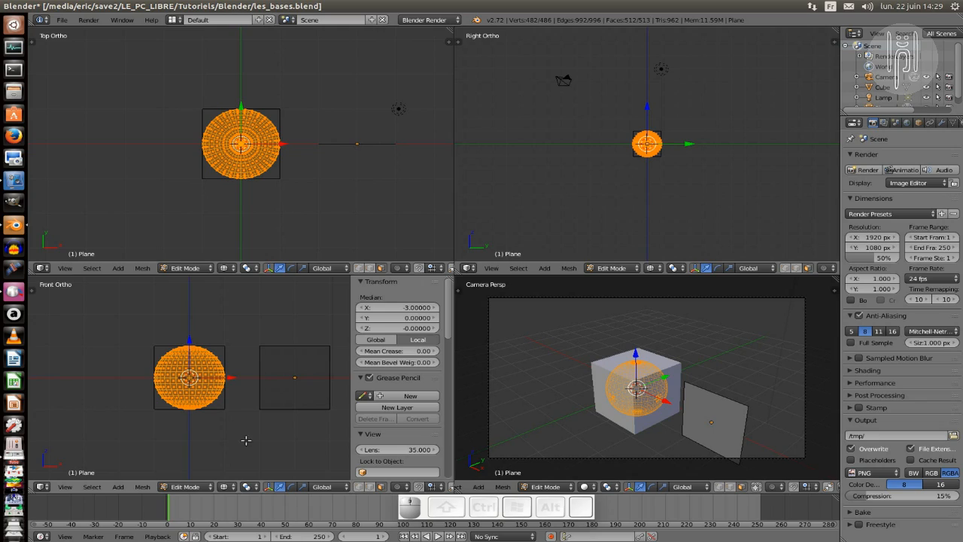
Scale the UV sphere to 0.5 and move it 3 units along global X to the plane's center.
key(s)
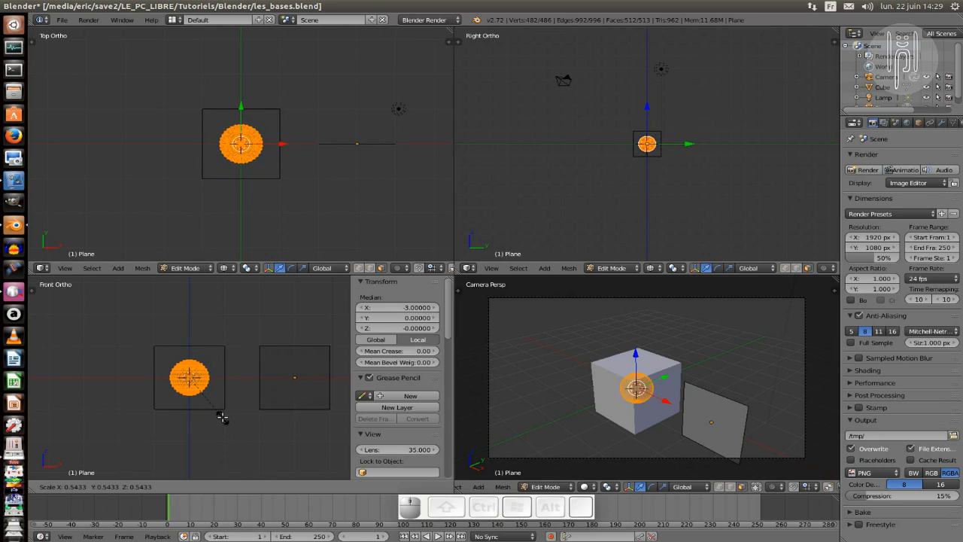
ctrl+click(222, 418)
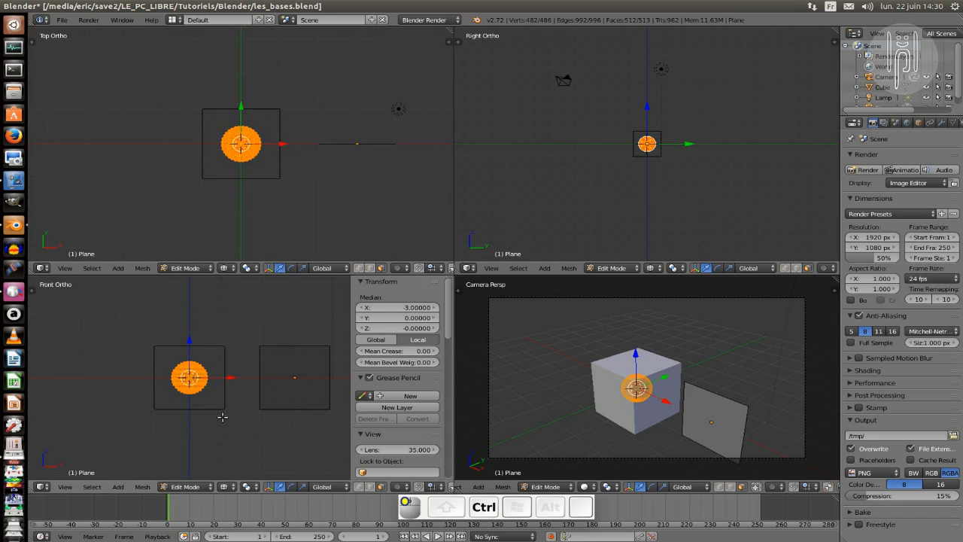
key(g)
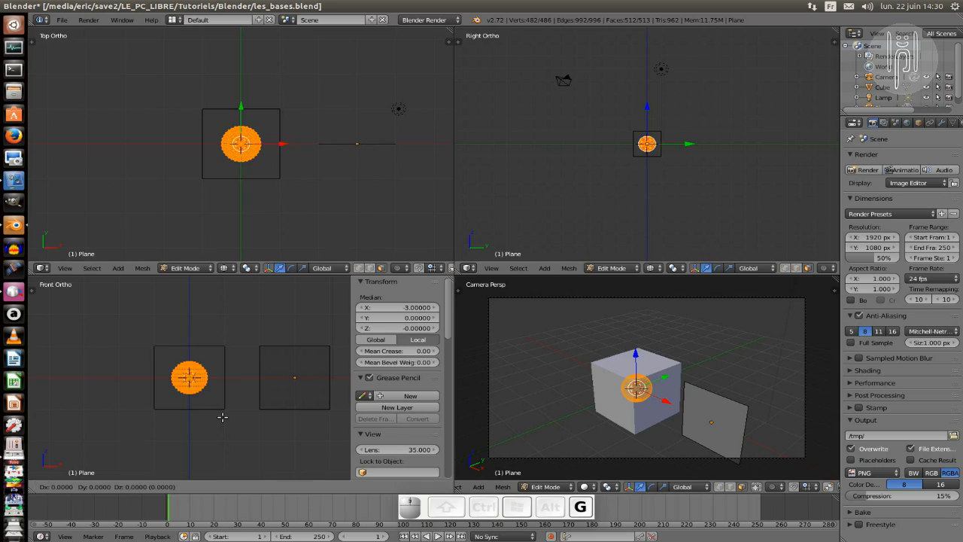
key(x)
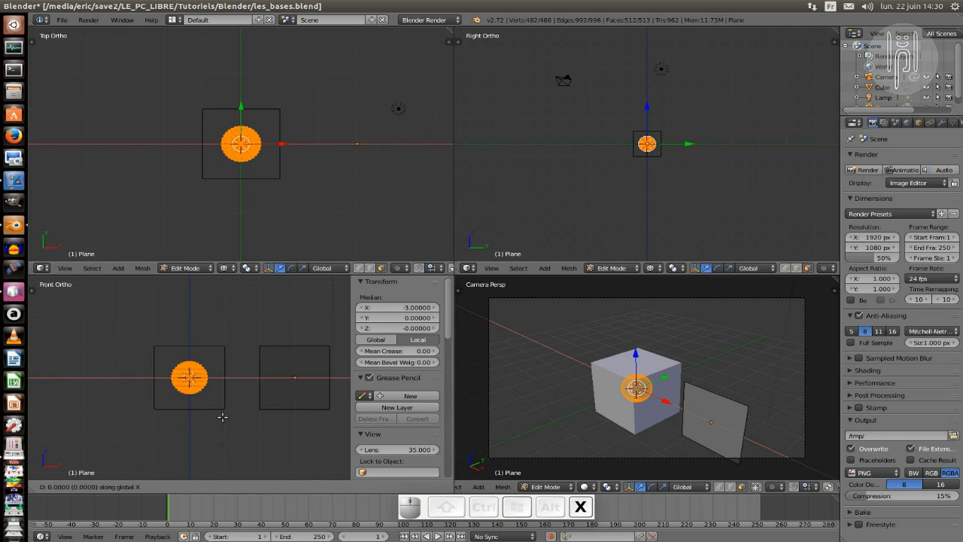
click(324, 422)
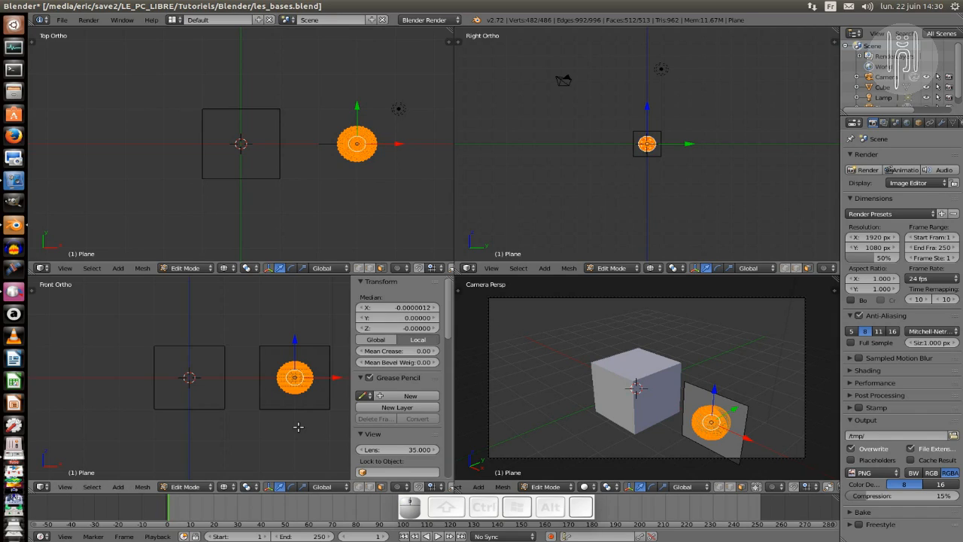
Return to Object Mode and try moving the combined plane and sphere in the Front viewport.
key(Tab)
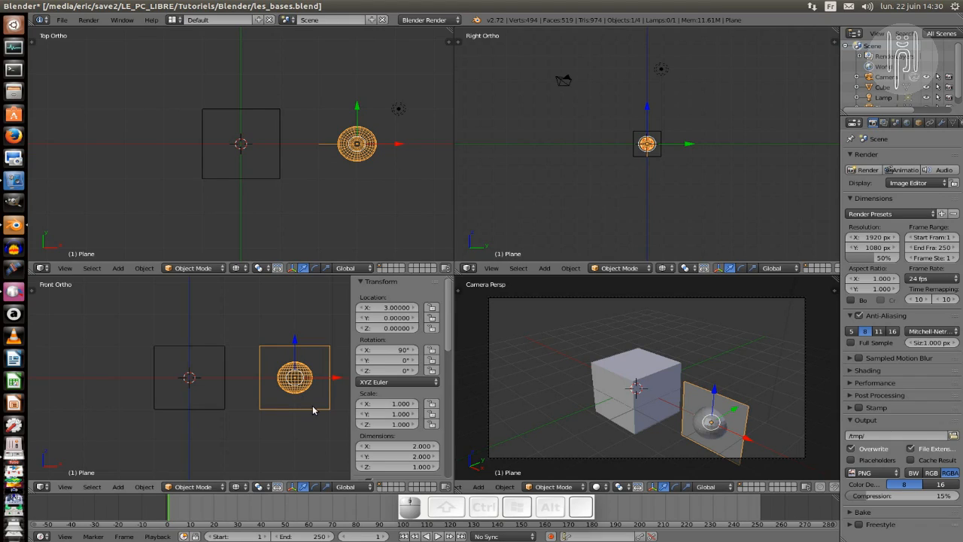
key(g)
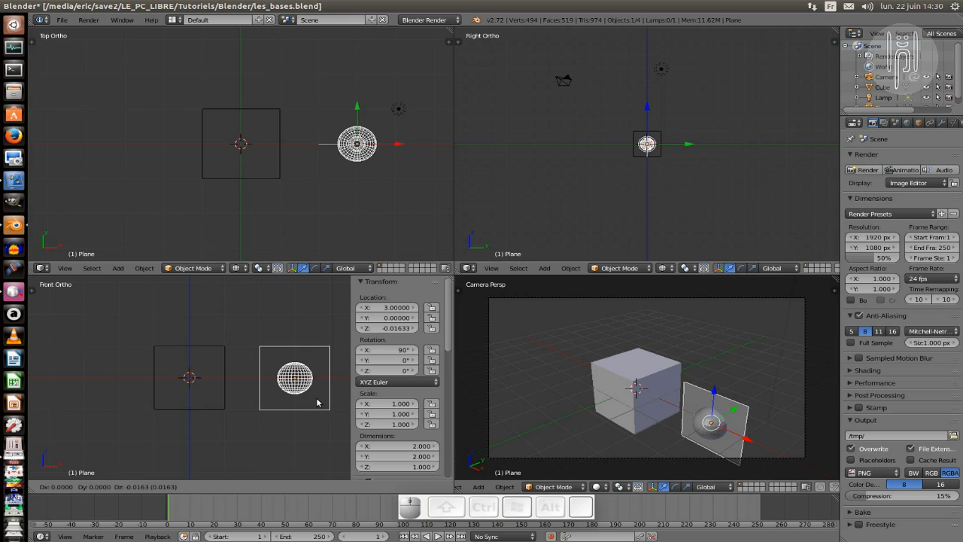
key(Escape)
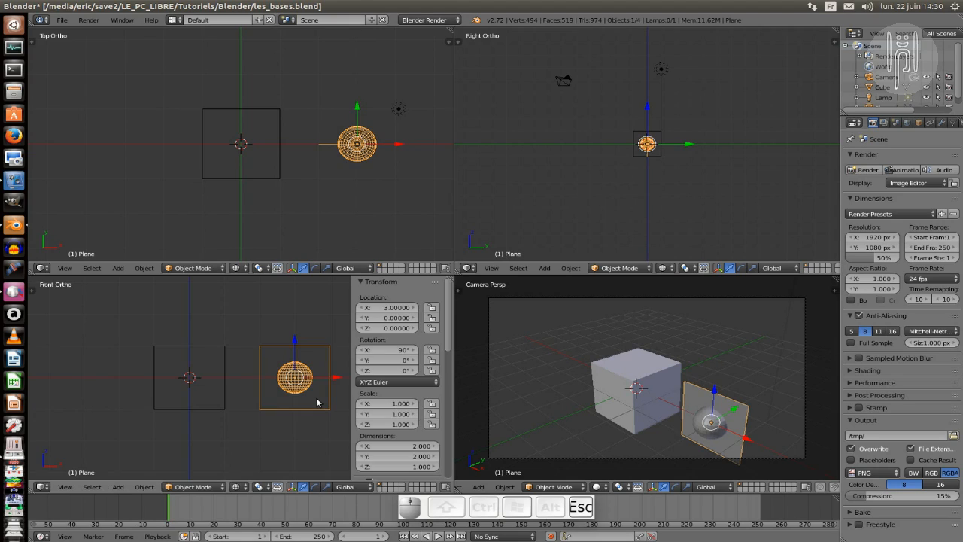
scroll(255, 419, down, 2)
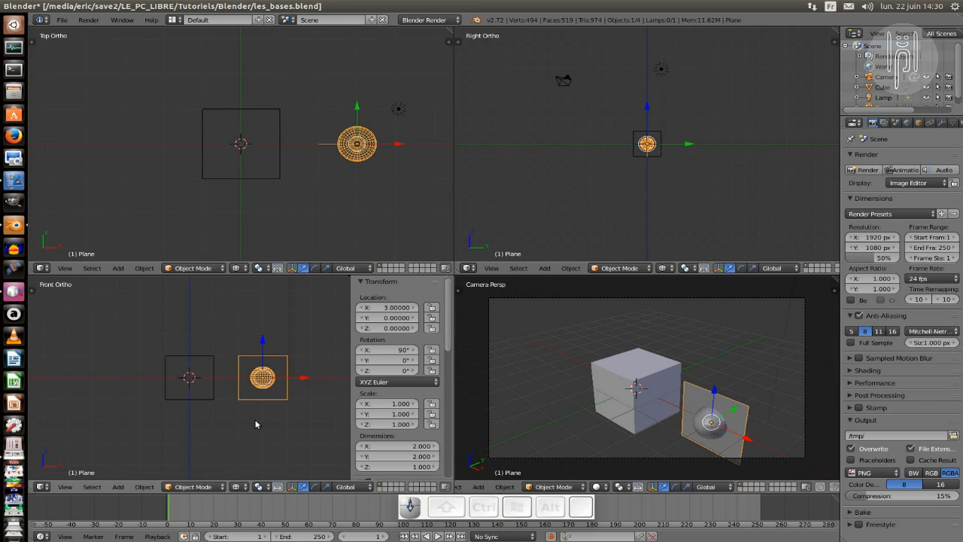
scroll(255, 419, up, 2)
scroll(253, 420, down, 3)
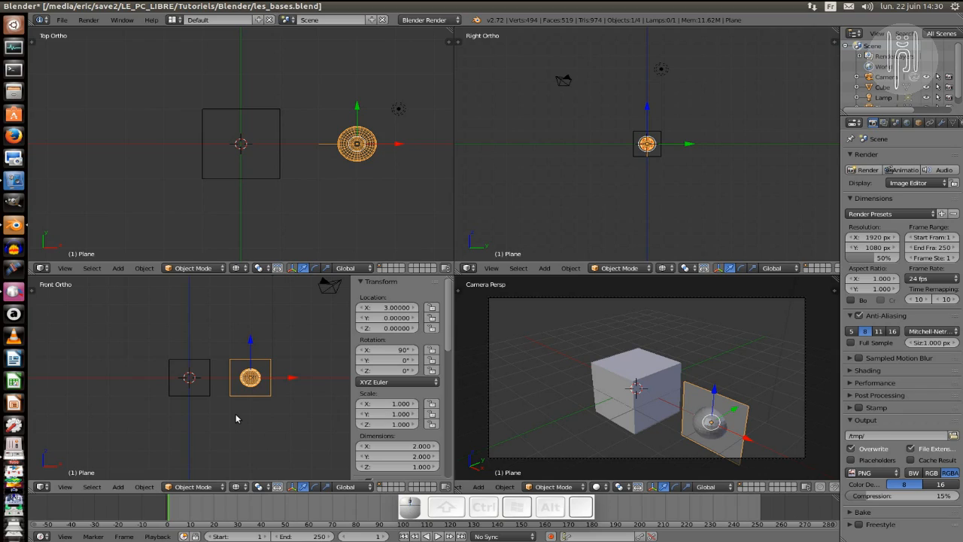